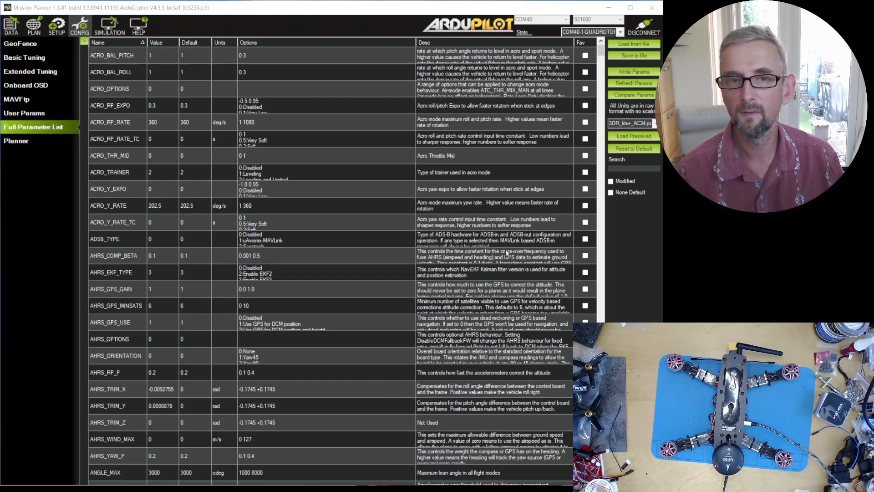
Step: Find the FORMAT_VERSION parameter in the full parameter list and try to set its value to 0
click(647, 26)
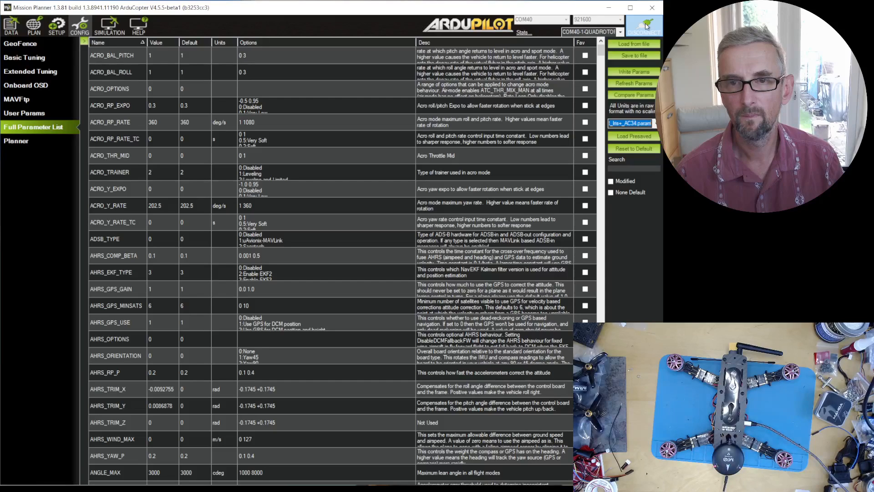
click(636, 168)
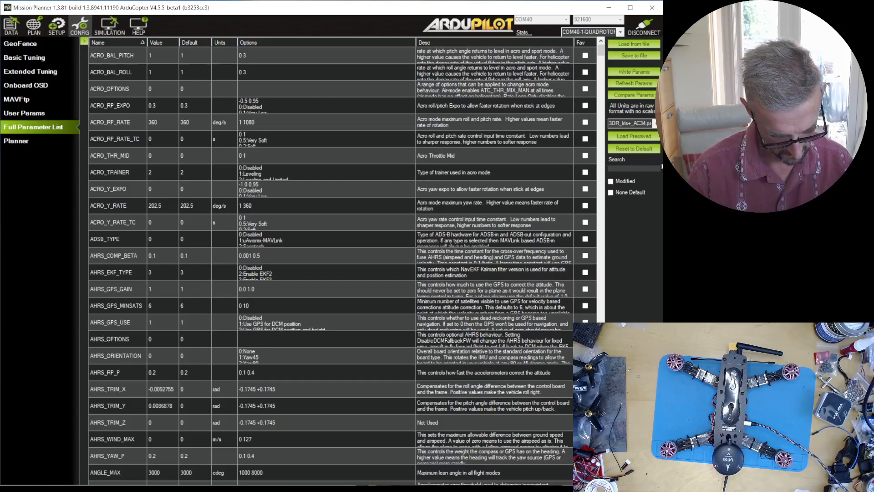
text(format)
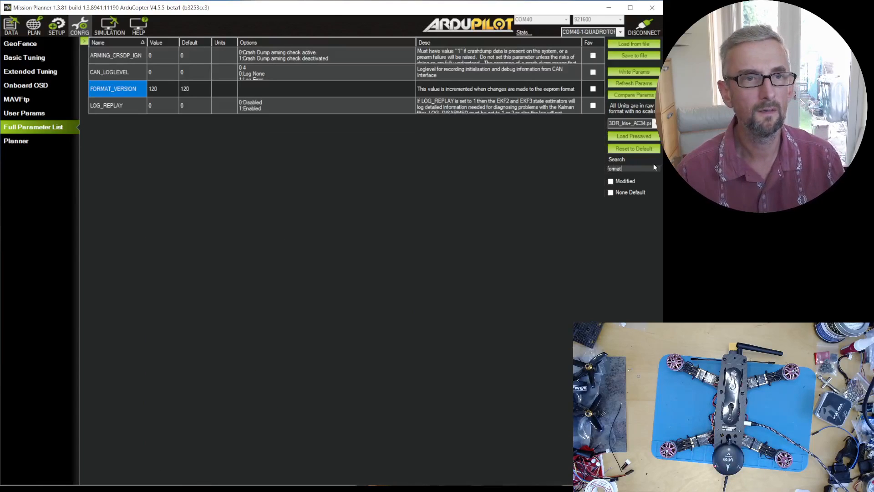
click(168, 87)
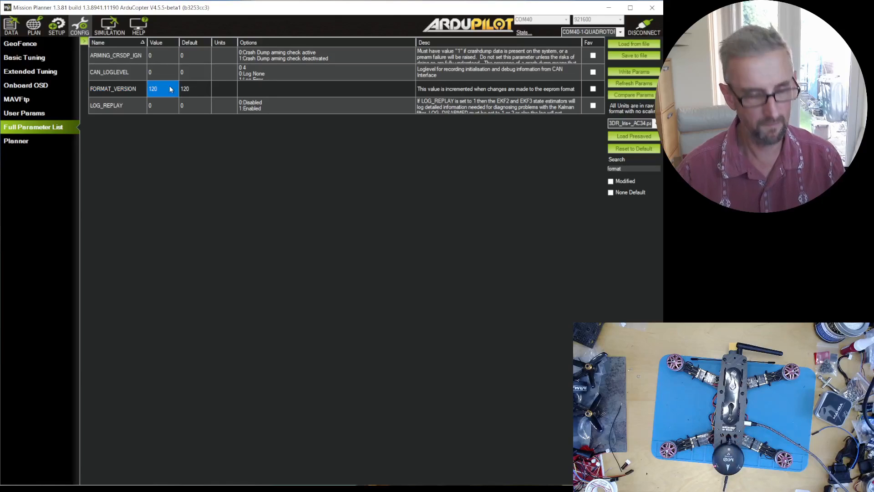
text(0)
key(Return)
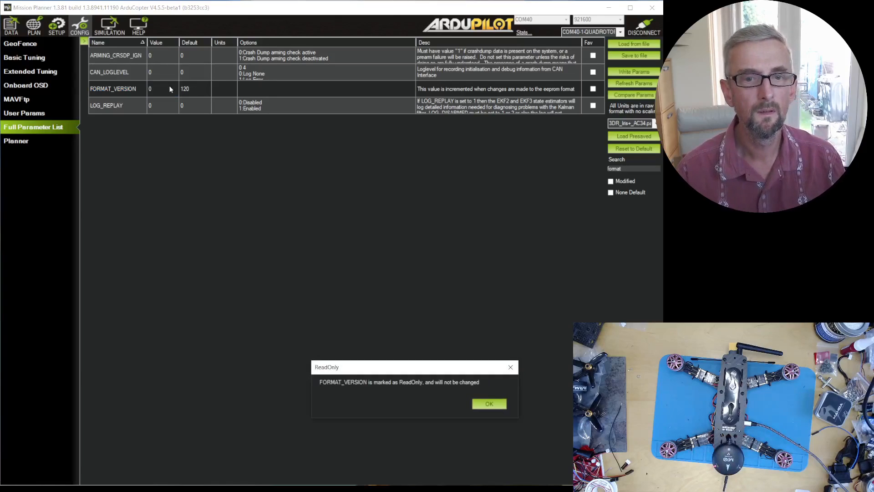
click(487, 405)
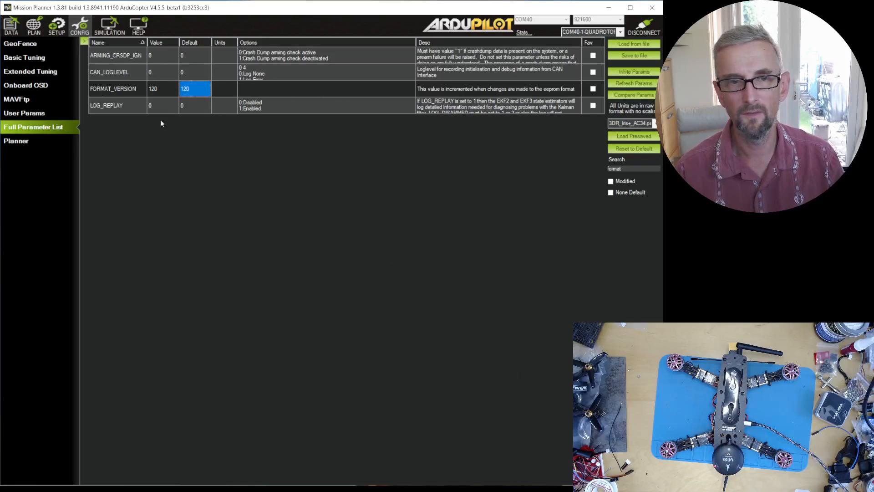
Step: Disconnect and reconnect the flight controller, and review its messages in the flight data view
click(652, 32)
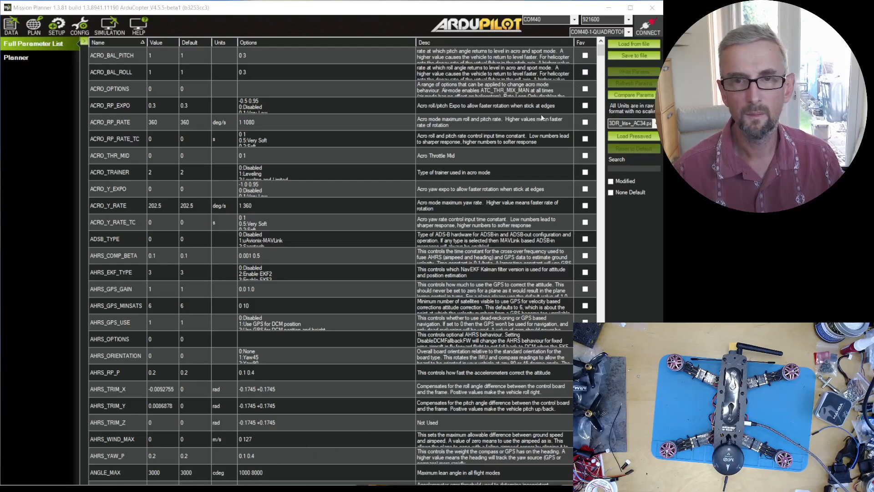
click(650, 27)
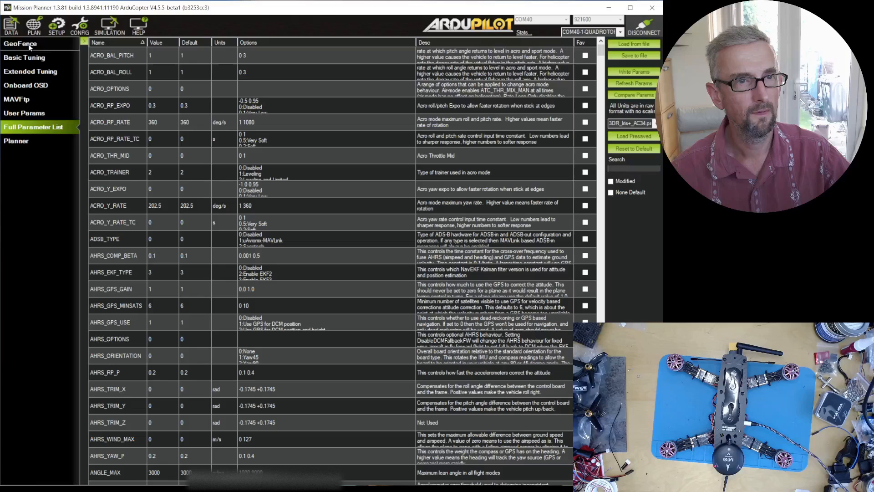
click(13, 27)
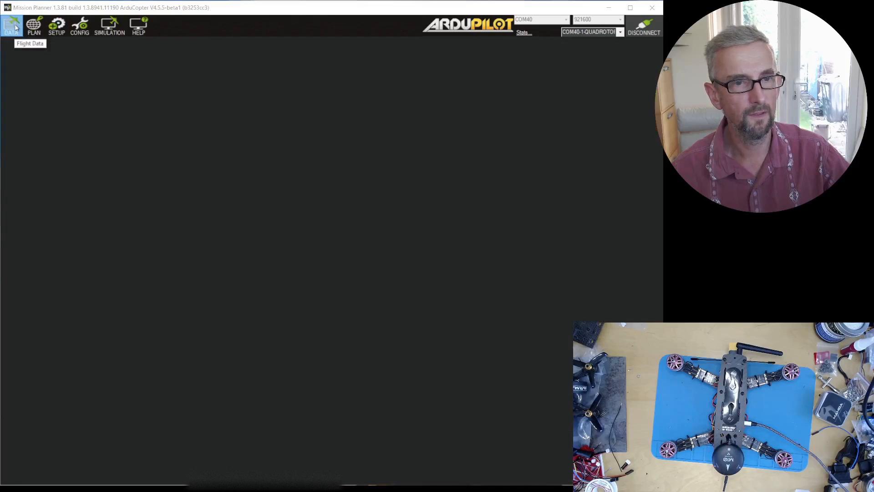
click(58, 183)
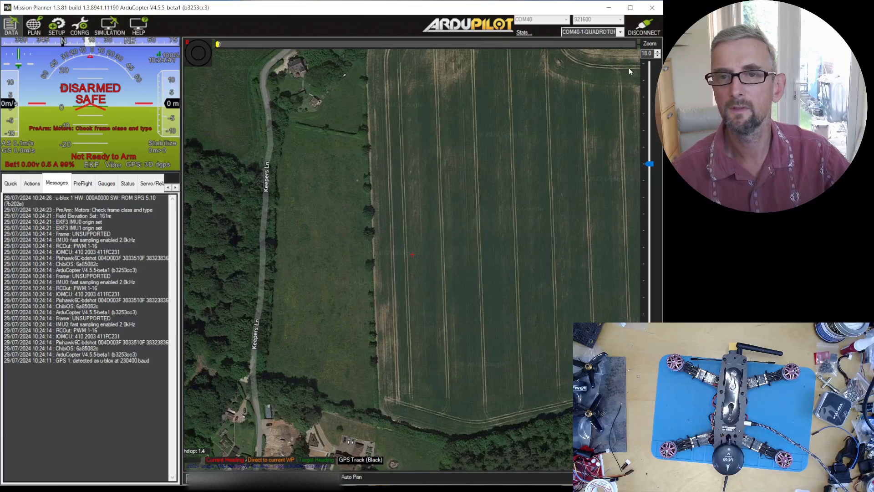
Step: Disconnect the flight controller and upload the quadcopter firmware Copter V4.5.4 OFFICIAL for the Pixhawk6C-bdshot platform
click(645, 29)
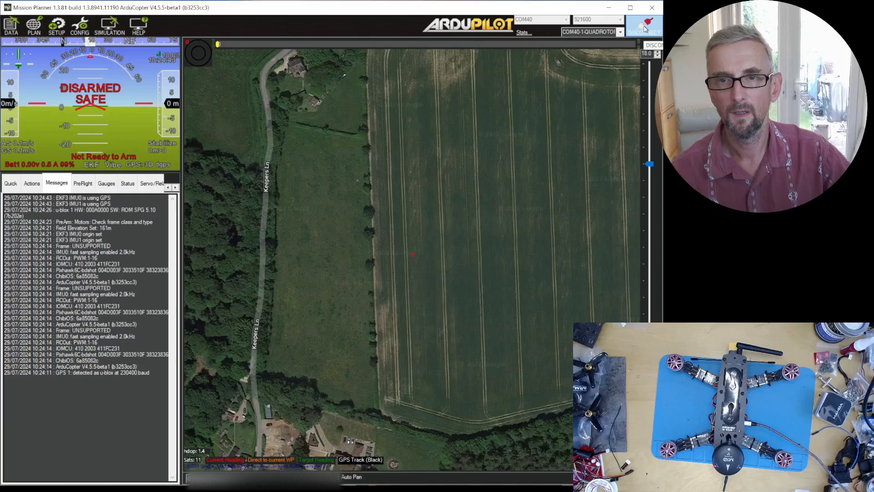
click(54, 36)
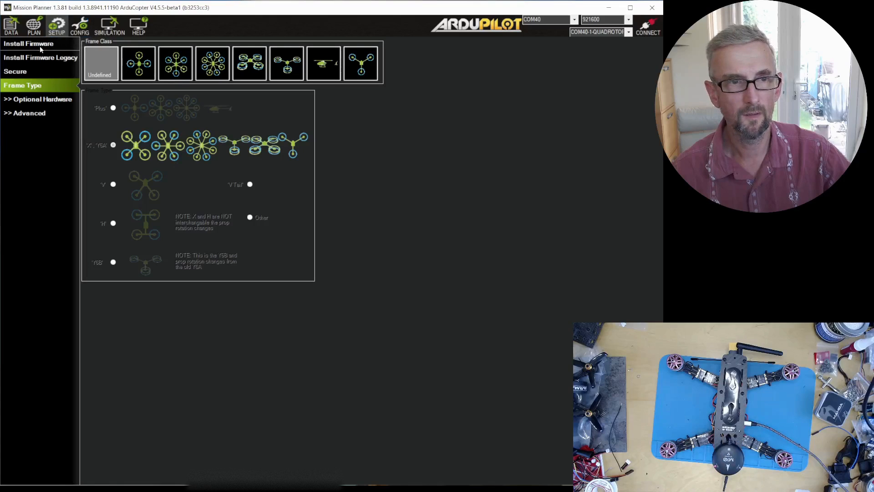
click(40, 45)
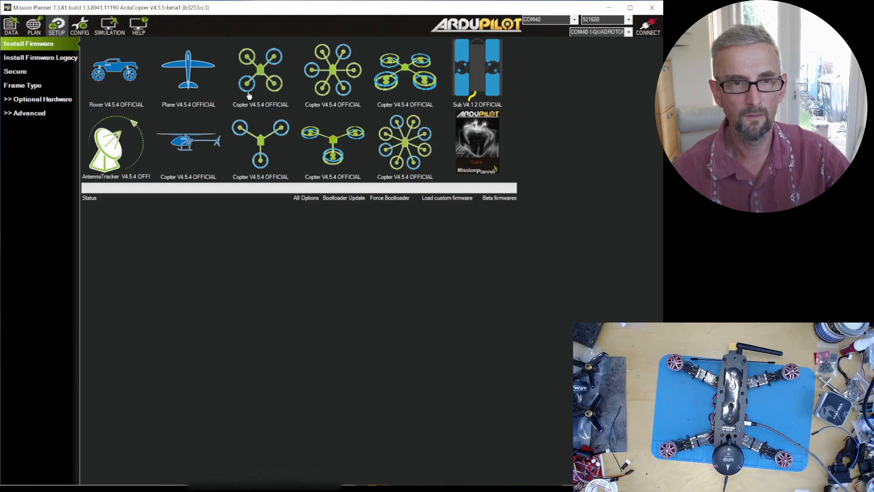
click(263, 76)
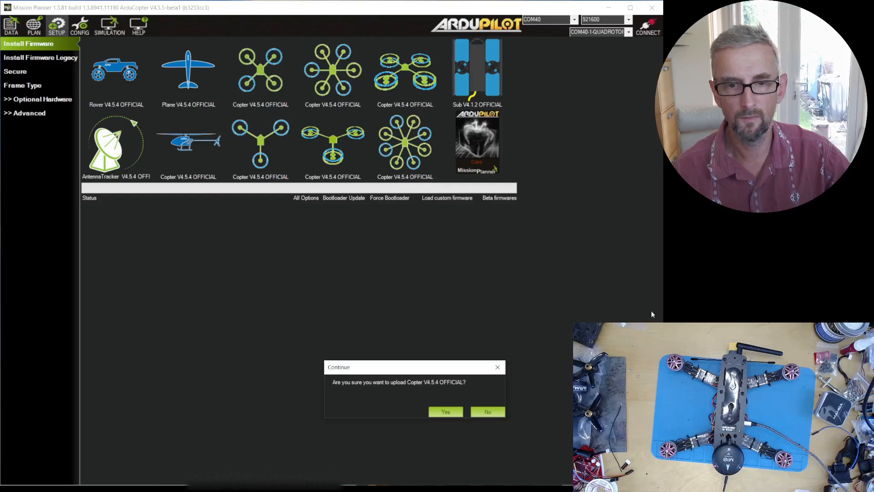
click(447, 411)
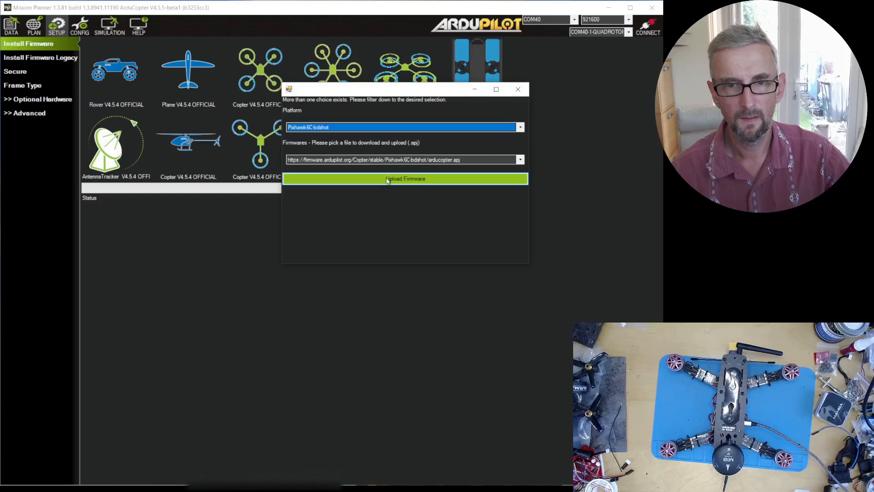
click(420, 180)
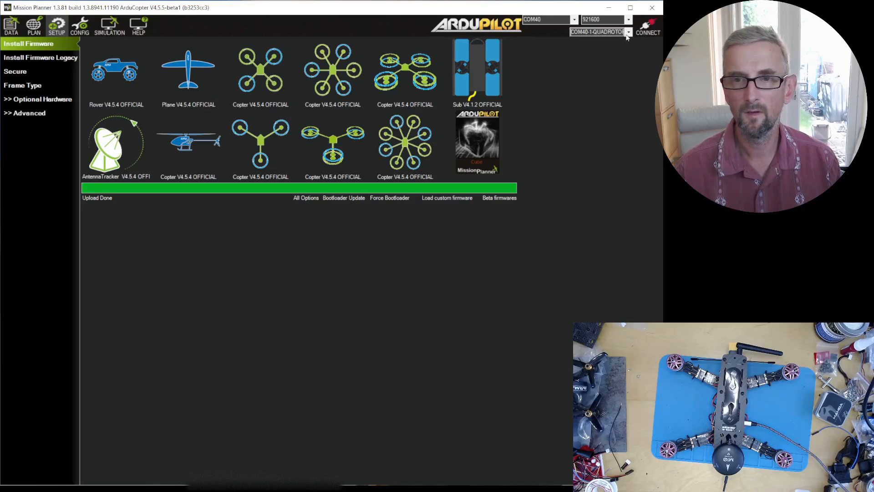
Step: Reconnect to the flight controller and update its bootloader to the newest available version
click(651, 31)
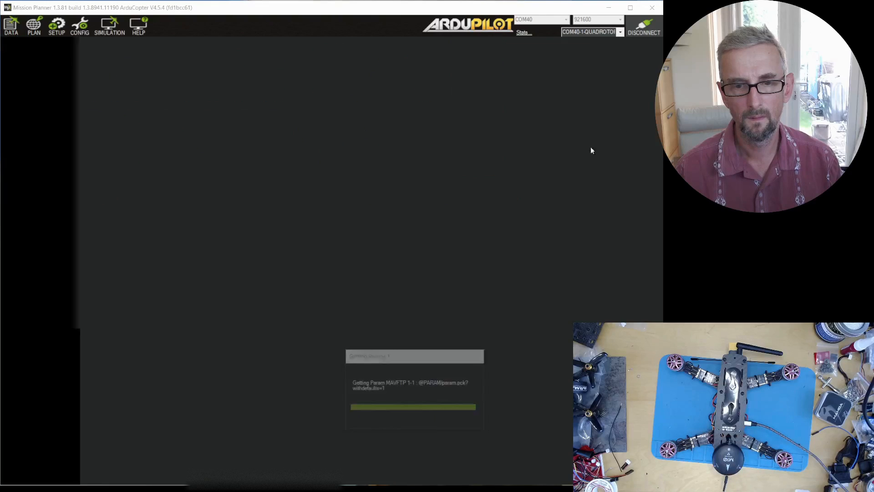
click(12, 26)
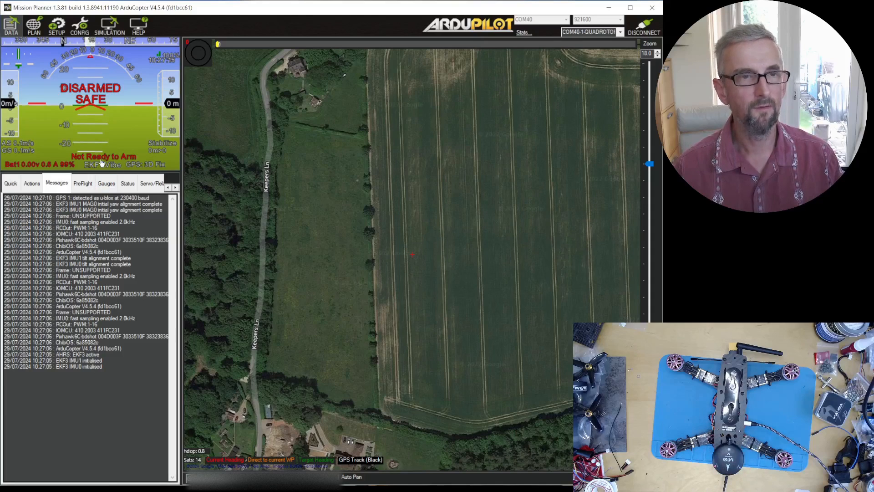
click(54, 29)
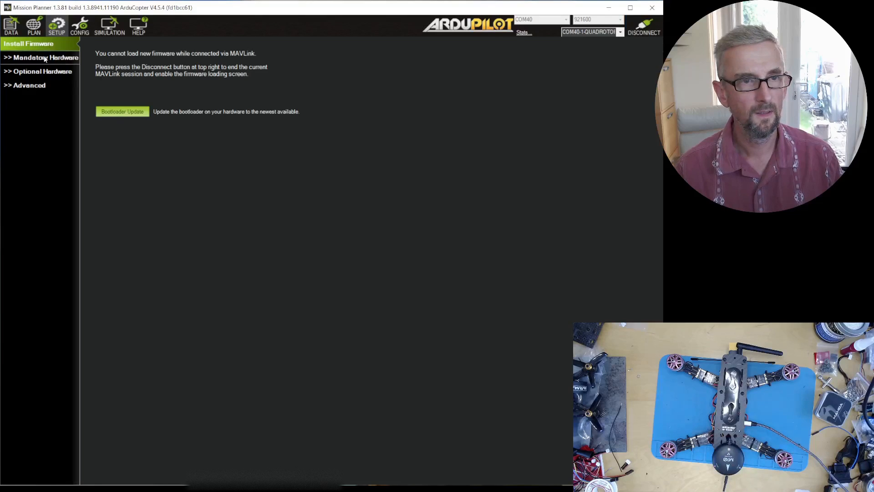
click(133, 113)
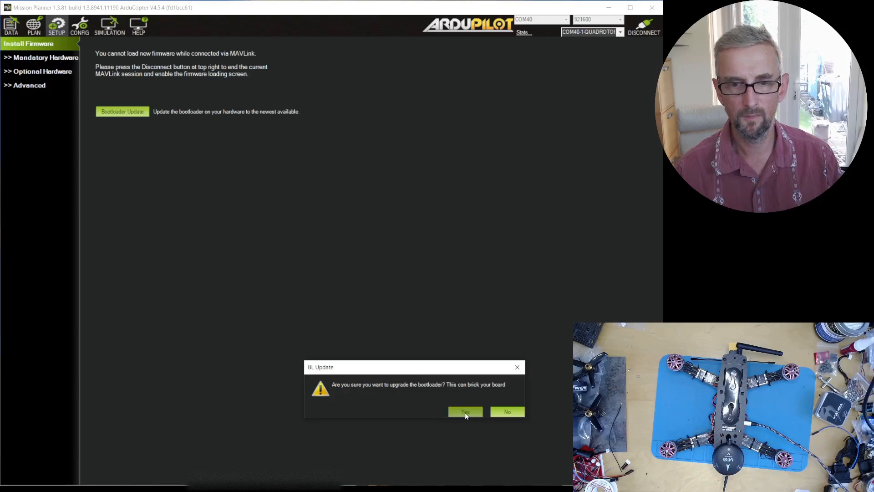
click(465, 412)
click(515, 412)
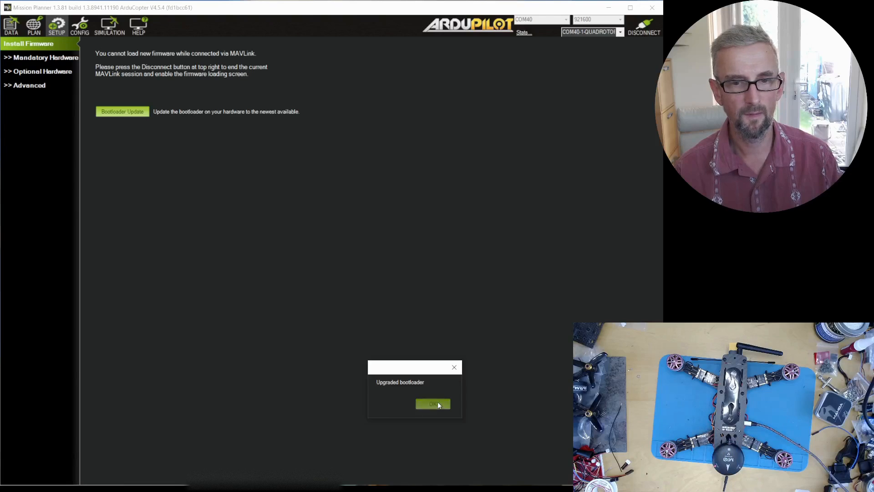
click(437, 403)
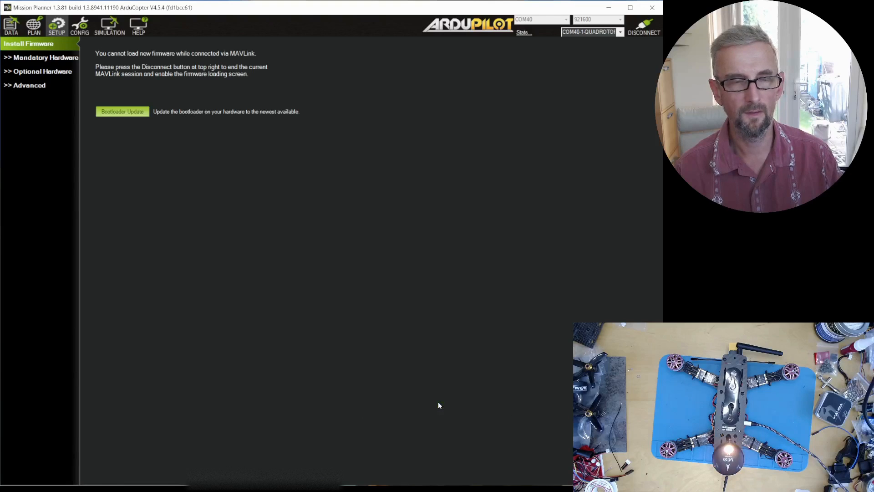
Step: Reboot the Pixhawk from the hidden tools window and check the startup messages in the flight data view
click(11, 25)
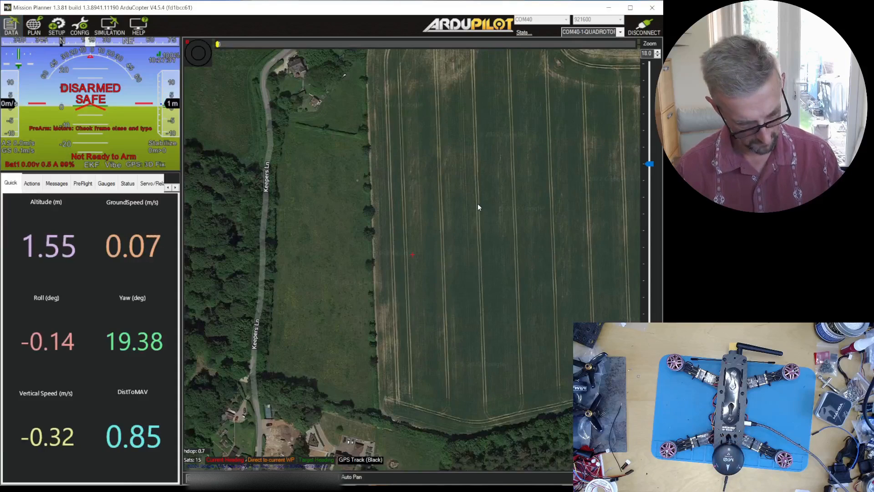
key(ctrl+f)
drag(128, 105, 458, 125)
click(612, 124)
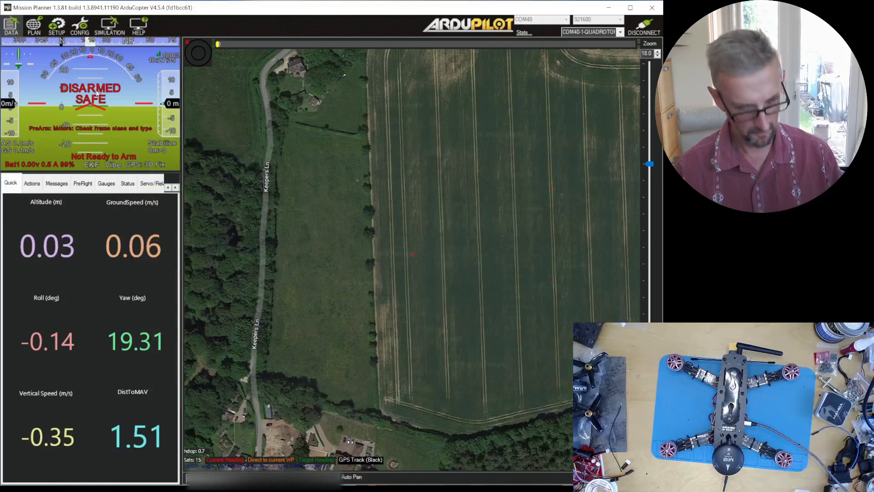
key(ctrl+f)
drag(160, 122, 450, 102)
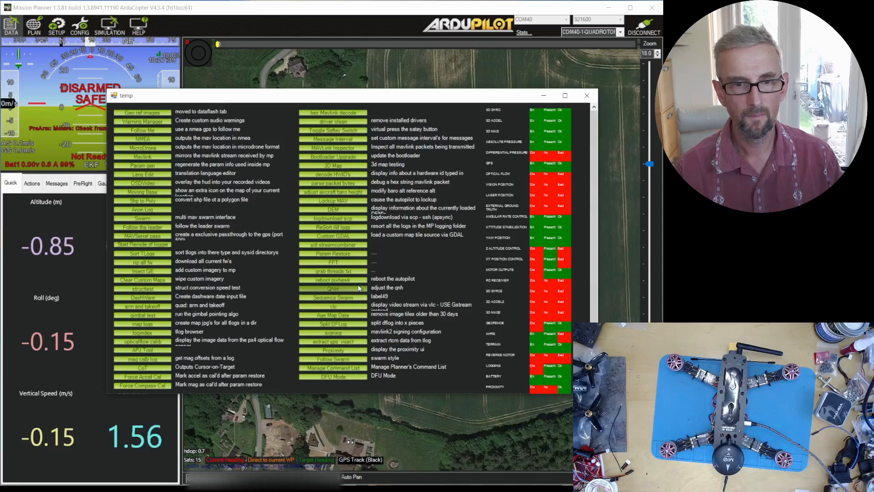
click(351, 280)
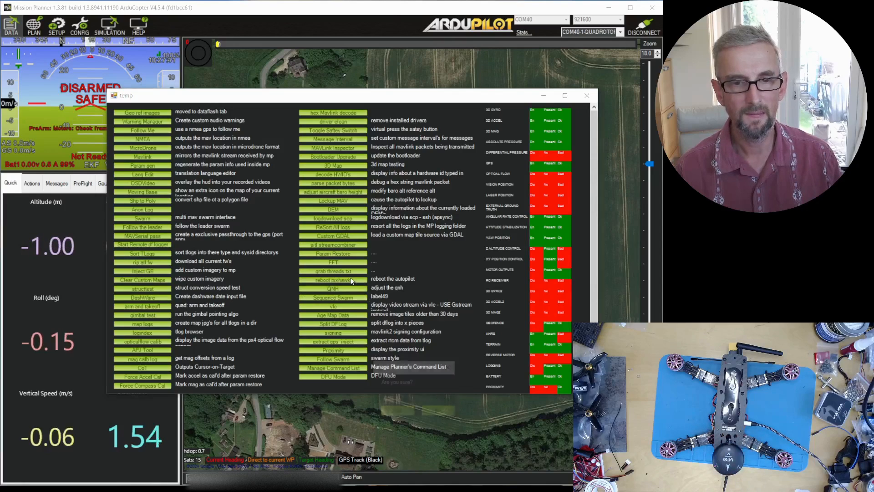
click(398, 412)
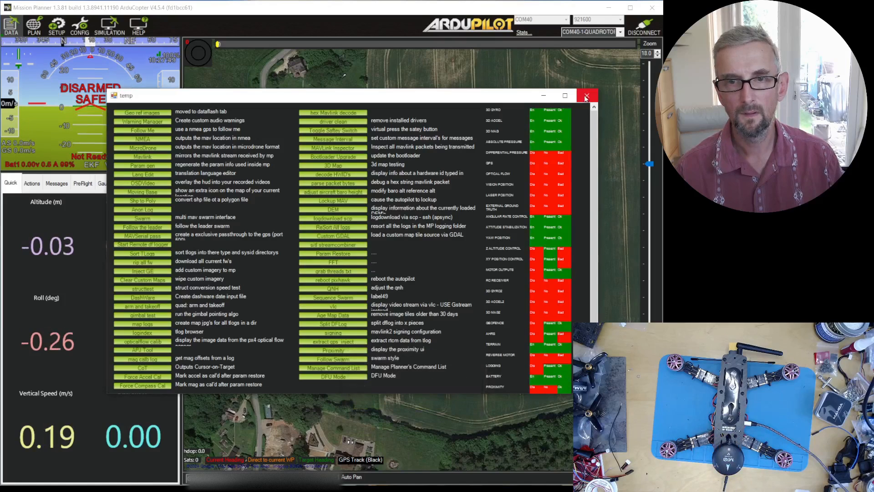
click(587, 96)
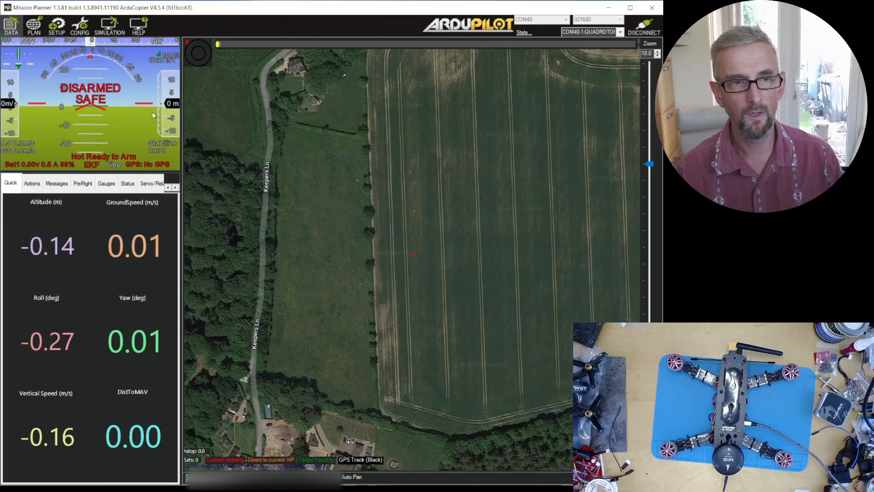
click(56, 183)
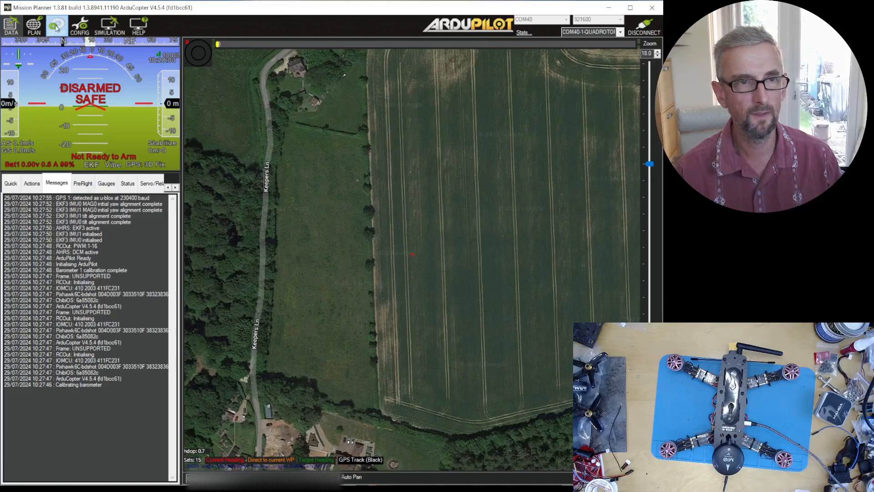
Step: Set the frame class to quadcopter in the mandatory hardware setup
click(81, 26)
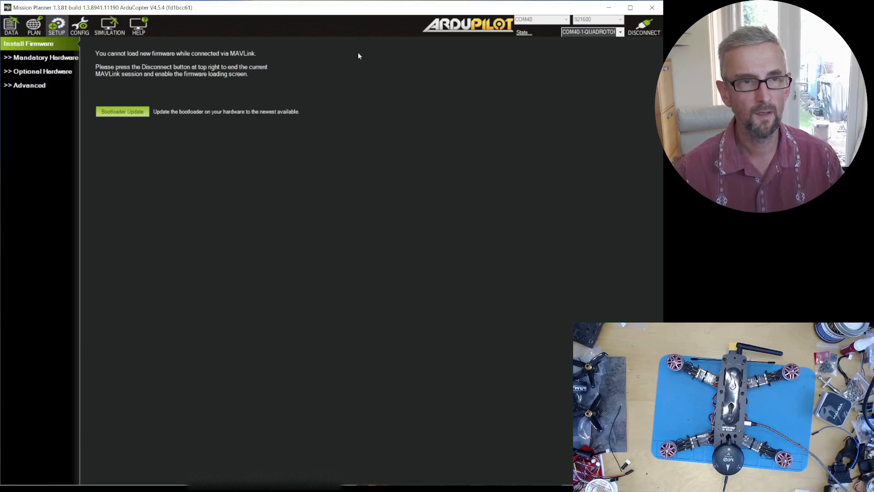
click(57, 59)
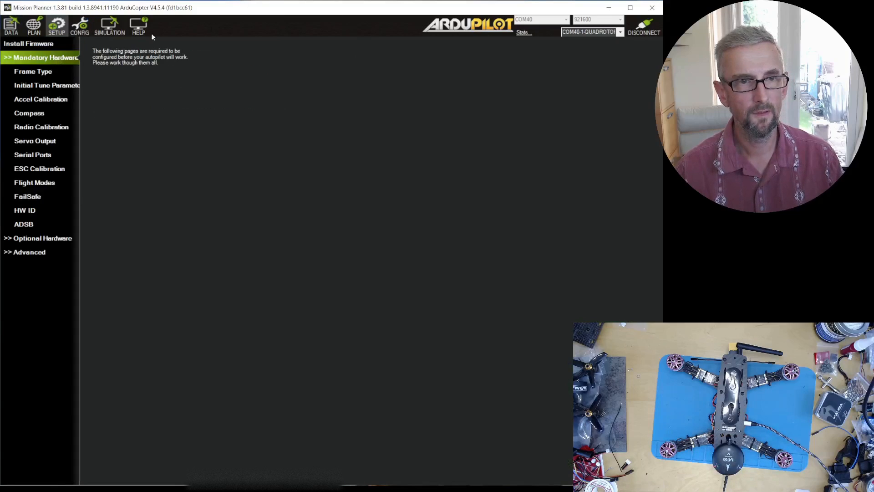
click(43, 72)
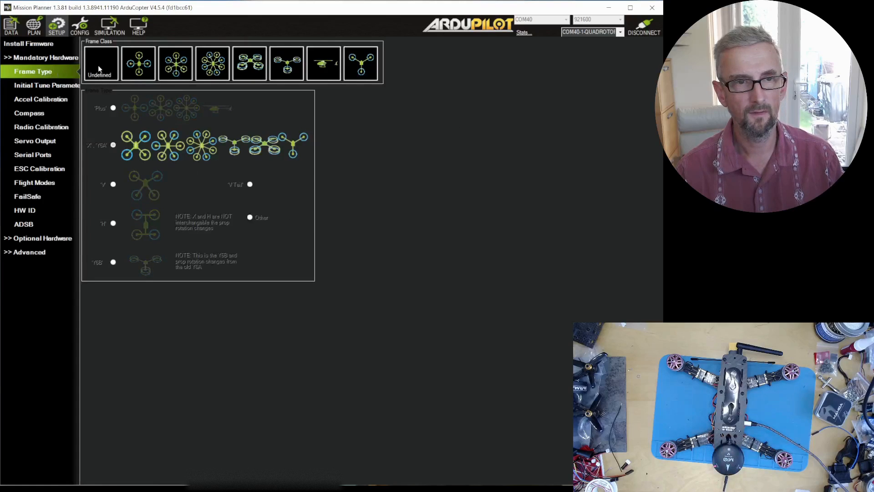
click(140, 67)
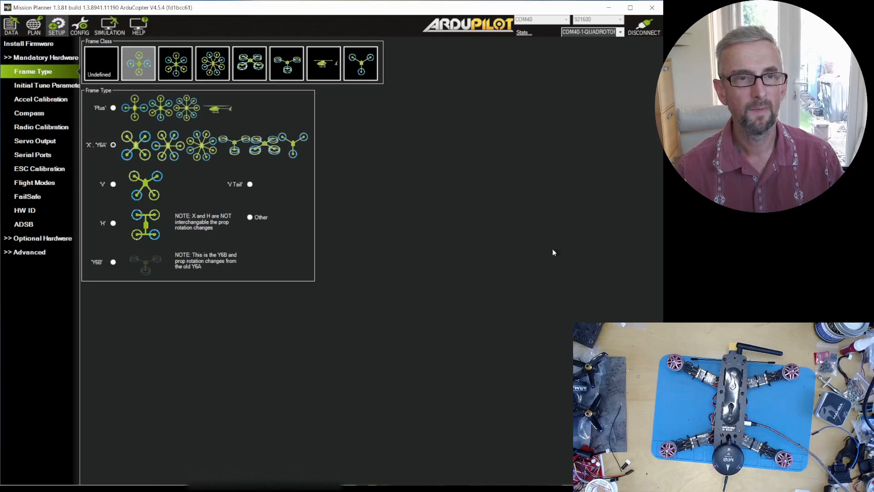
Step: Check the flight data messages for remaining pre-arm issues and return to the mandatory hardware setup
click(10, 26)
click(56, 183)
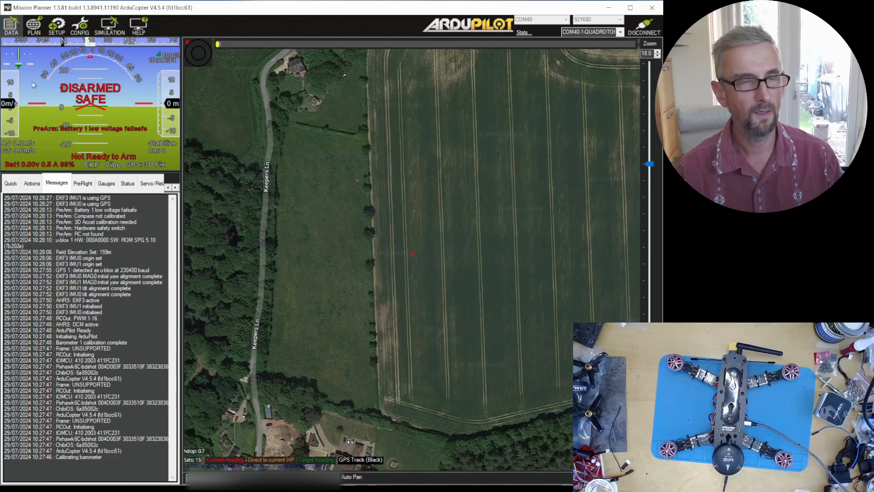
click(66, 37)
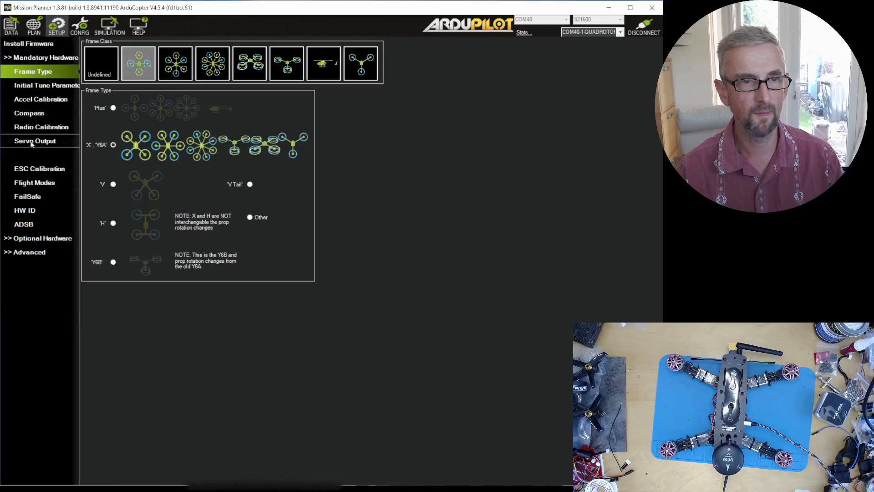
Step: Calculate the initial tune parameters for 5-inch airscrews and a 6-cell LiPo battery, including the suggested settings for 4.0 and up
click(46, 87)
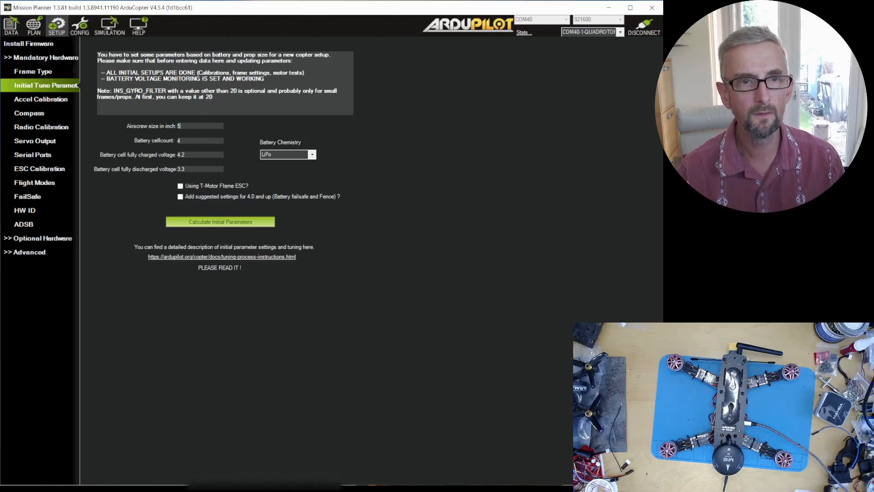
key(Tab)
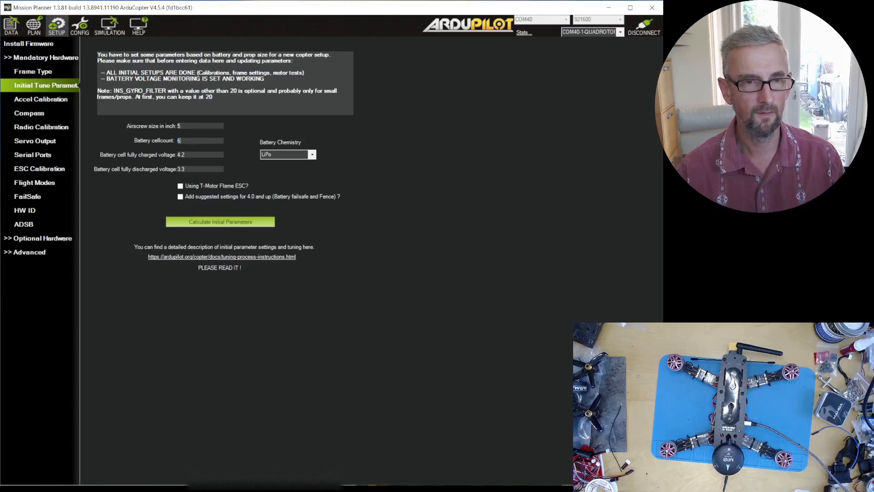
key(Tab)
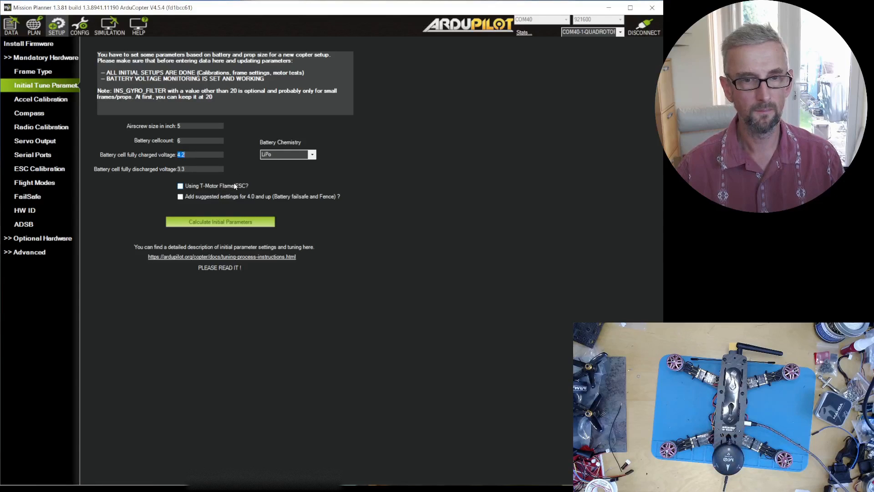
click(180, 197)
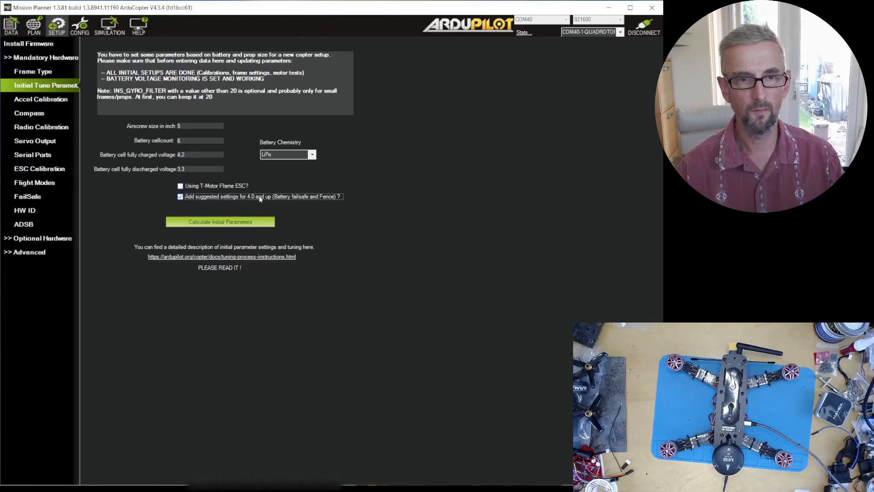
click(229, 221)
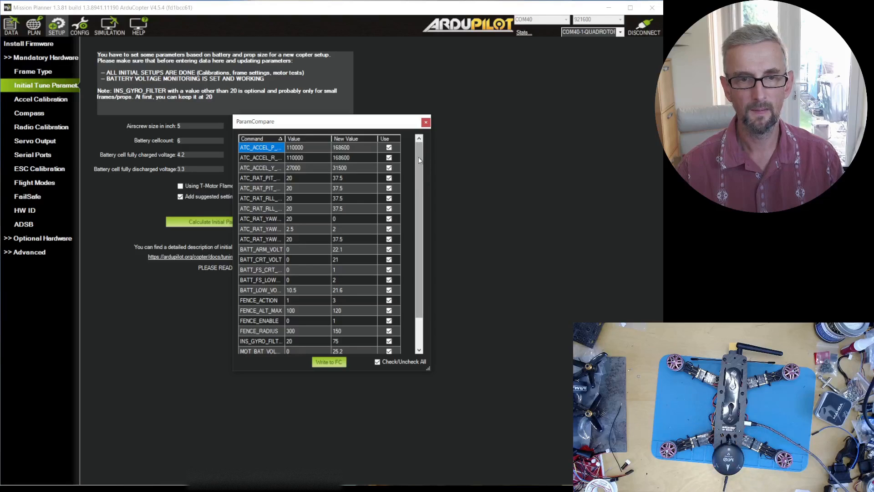
Step: Exclude FENCE_ENABLE from the calculated parameters and write the remaining ones to the flight controller
drag(420, 166, 423, 195)
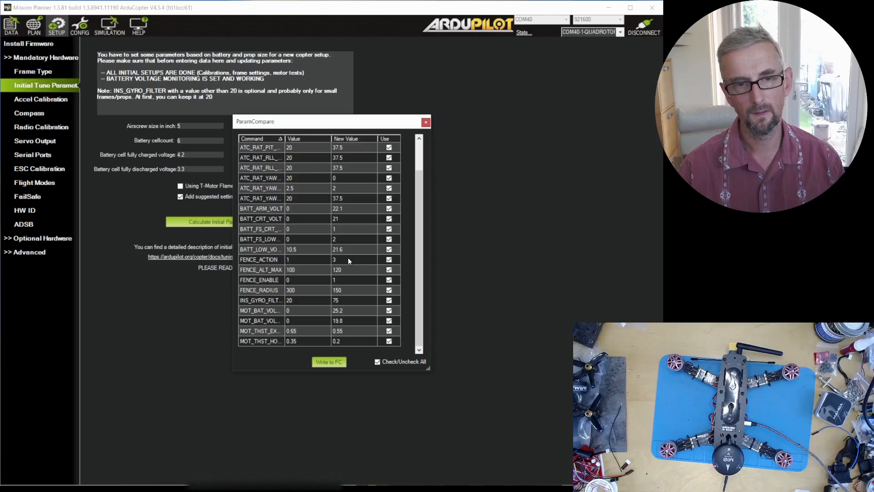
click(388, 281)
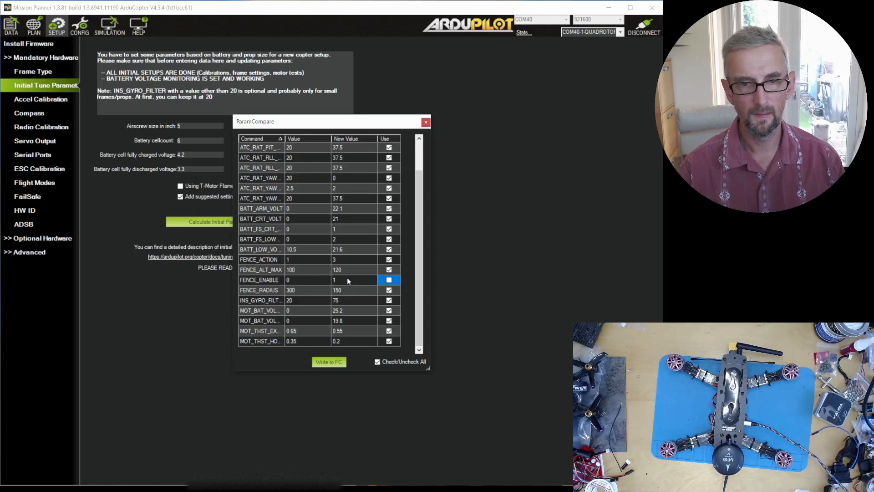
click(331, 362)
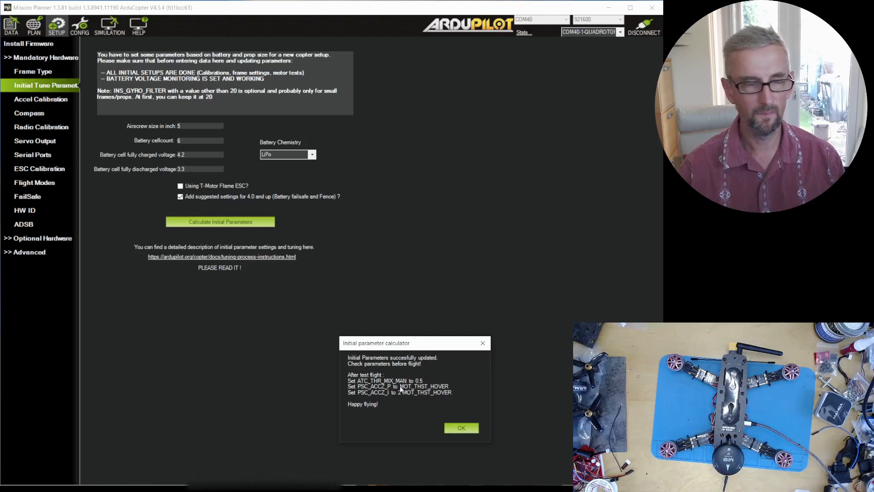
click(458, 430)
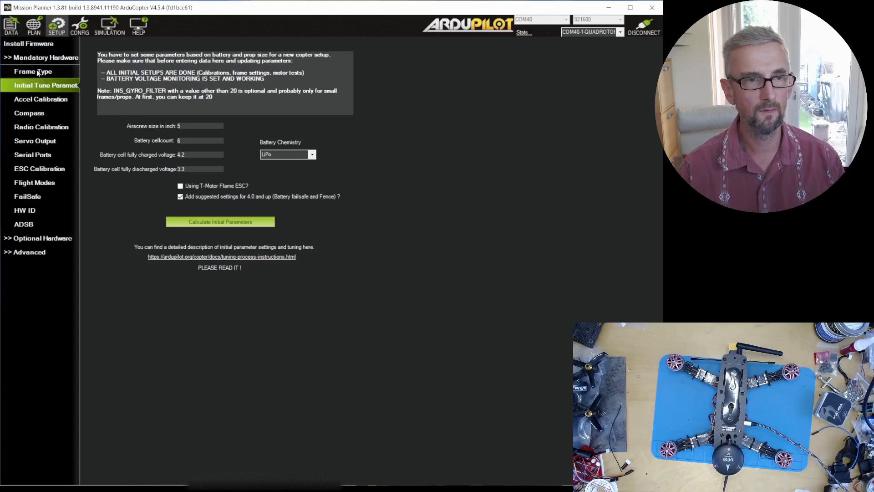
Step: Run the full 3-axis accelerometer calibration, confirming each requested vehicle orientation from level through to back
click(33, 102)
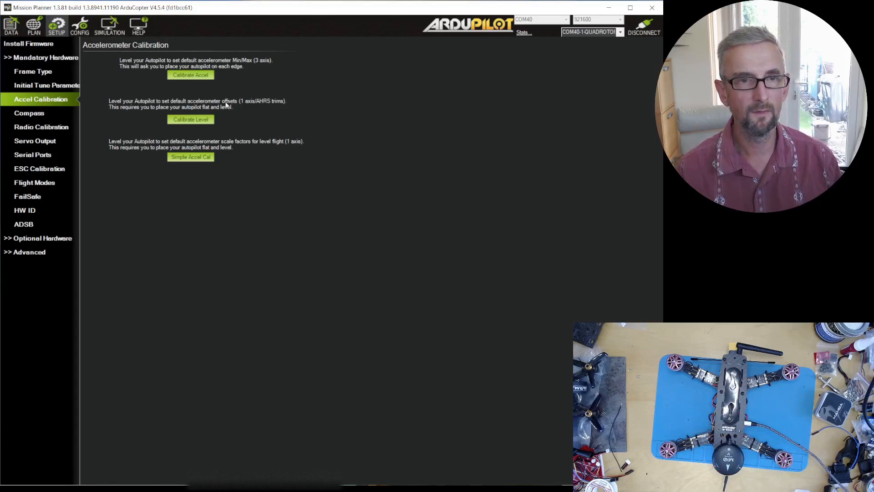
click(197, 75)
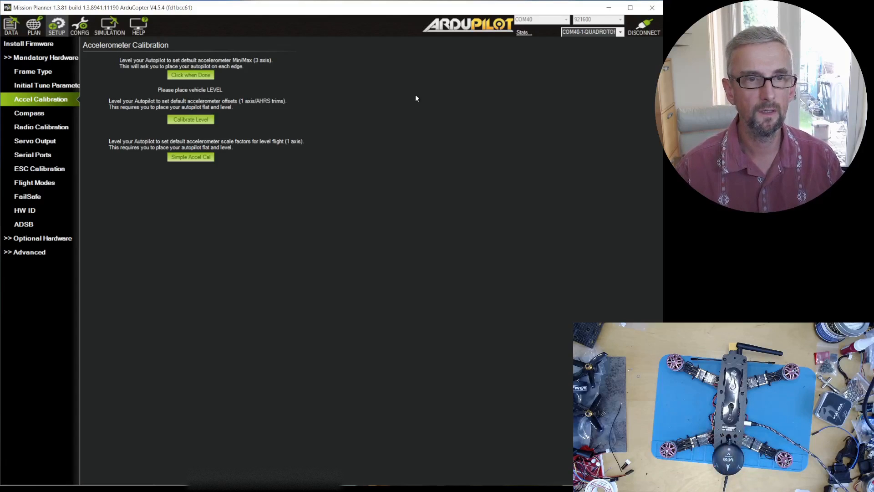
key(Return)
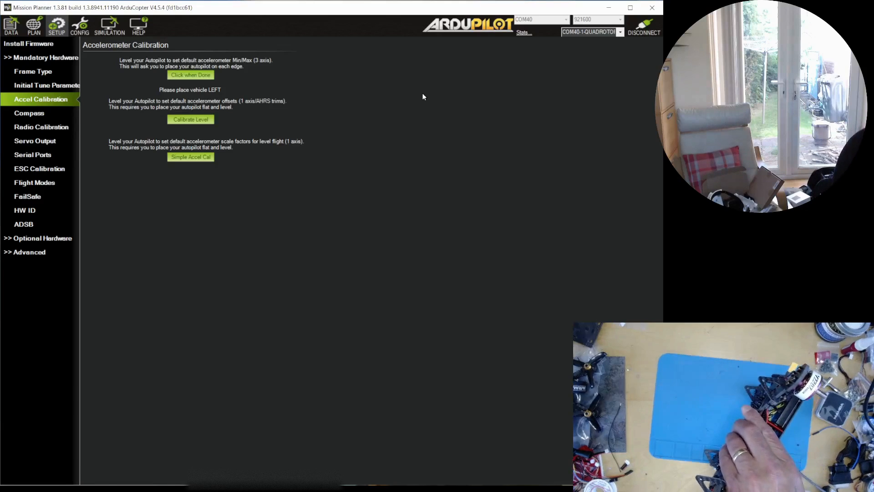
key(space)
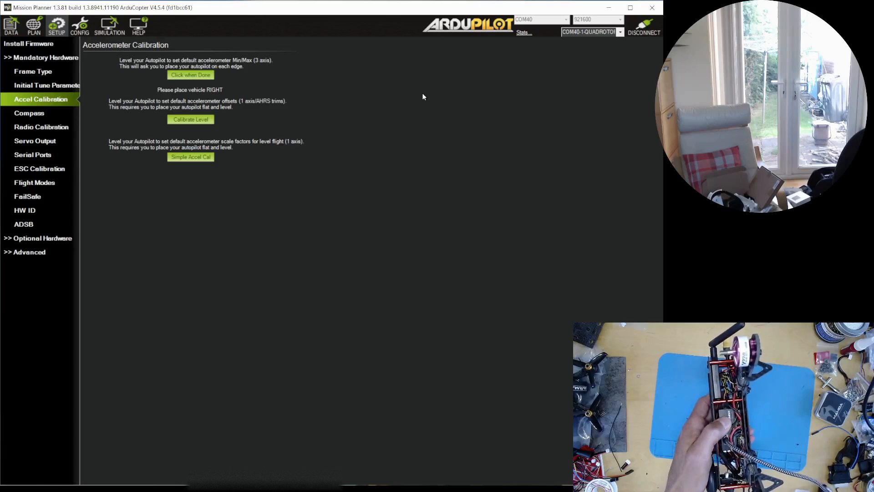
key(space)
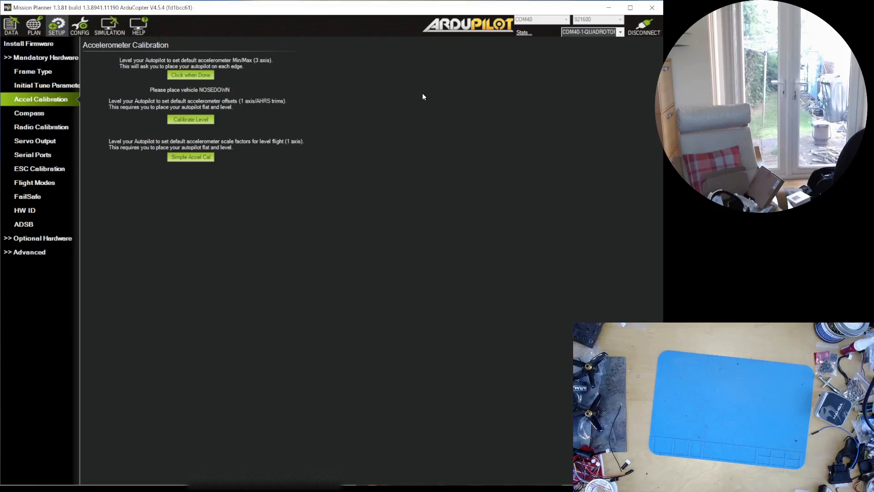
key(Return)
key(Return)
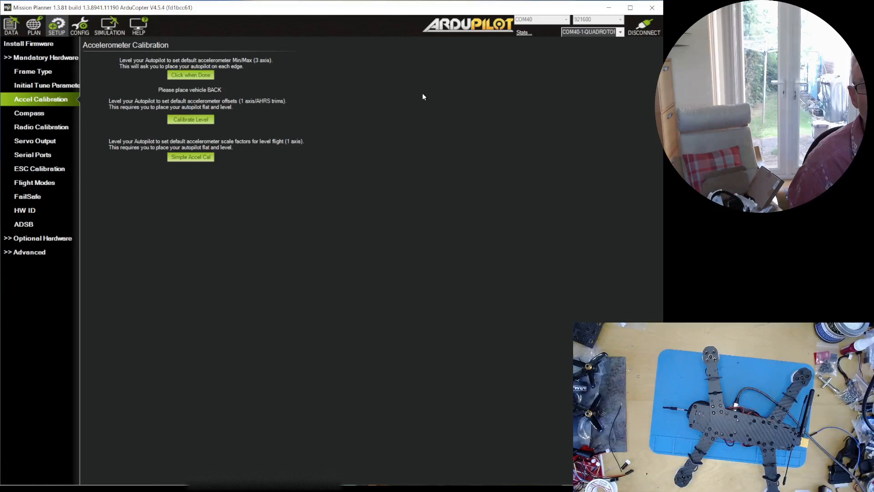
key(Return)
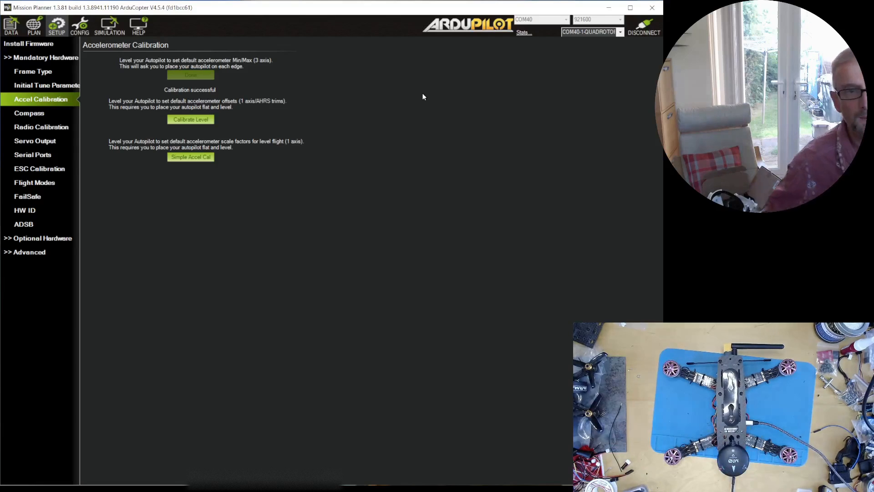
Step: Reboot the Pixhawk from the hidden tools window and review the flight data messages following the accelerometer calibration
click(11, 27)
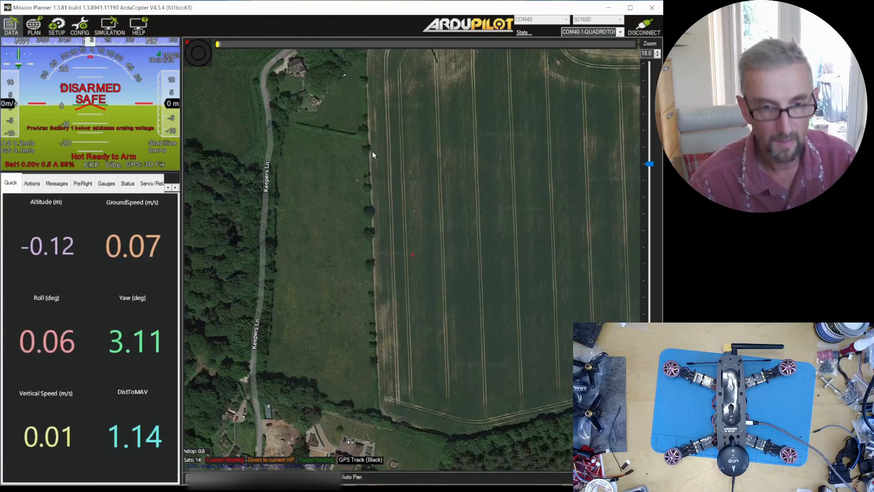
key(ctrl+f)
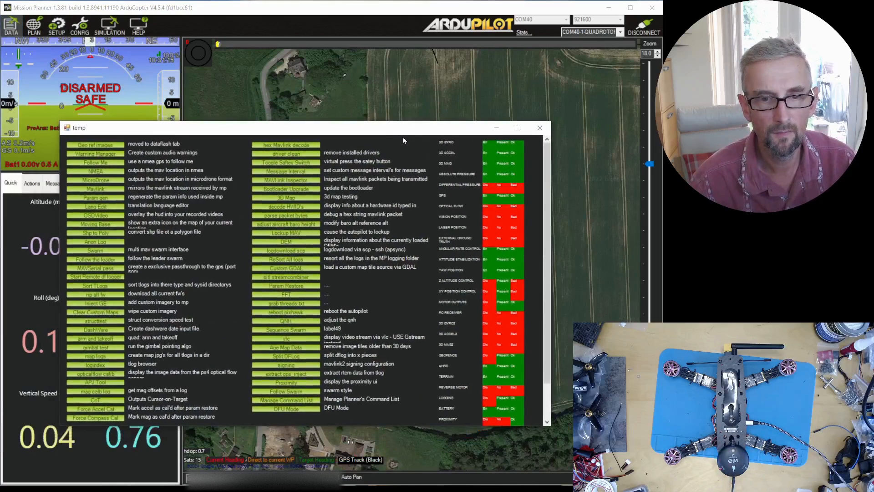
click(286, 312)
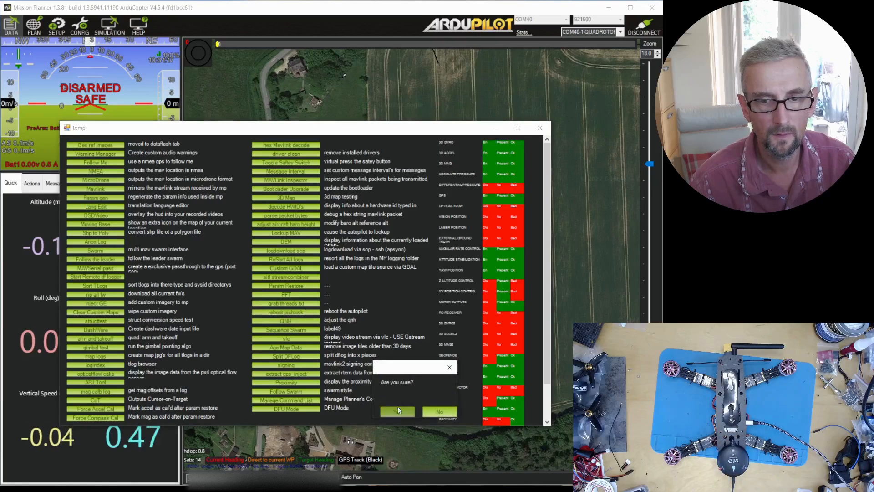
click(398, 411)
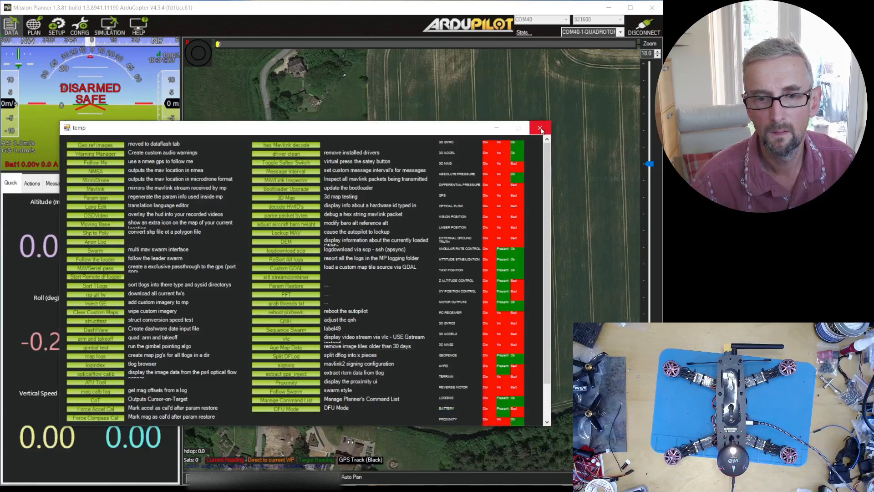
click(541, 129)
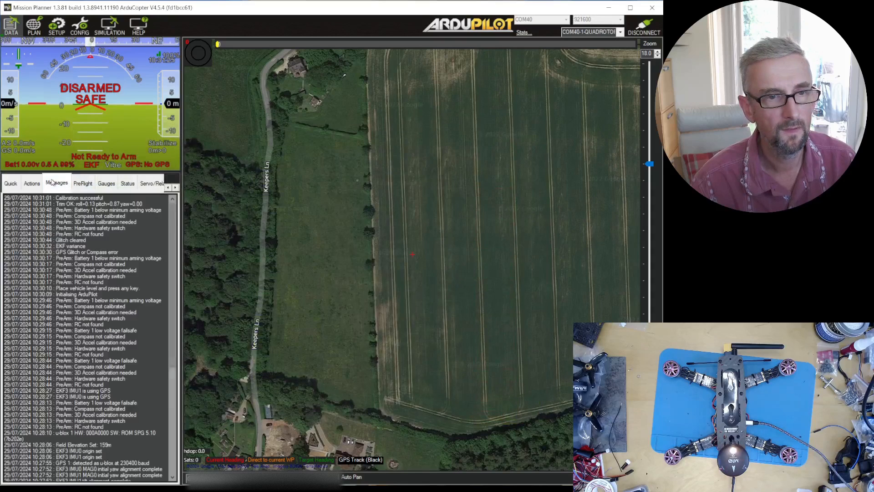
click(57, 183)
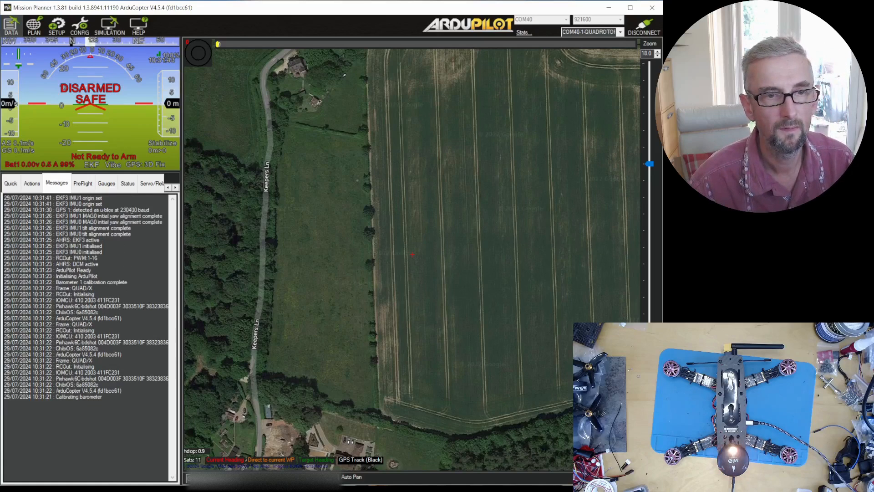
Step: Set the protocol of serial port 2 (UART5) to SmartAudio in the mandatory hardware's serial port settings
click(60, 29)
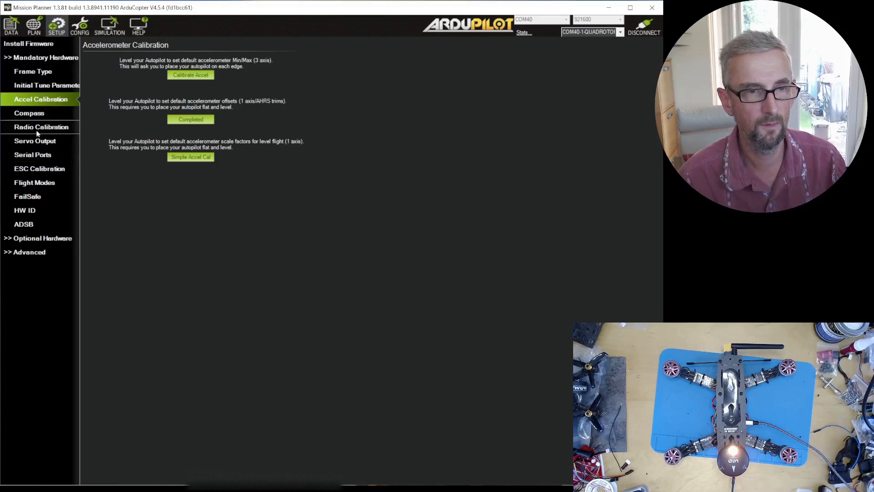
click(47, 155)
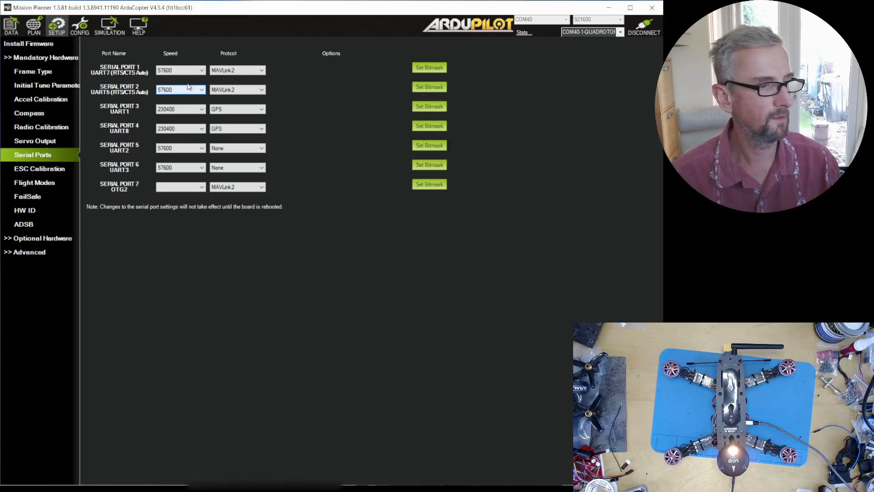
click(245, 93)
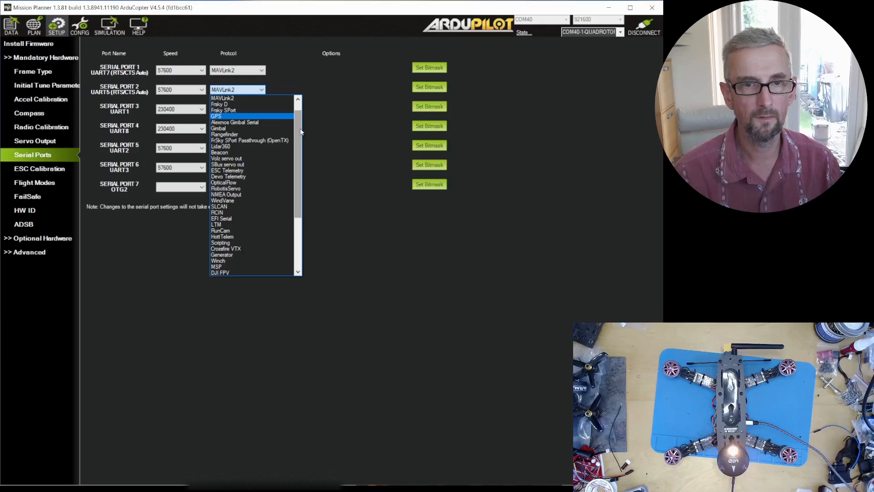
scroll(316, 212, down, 5)
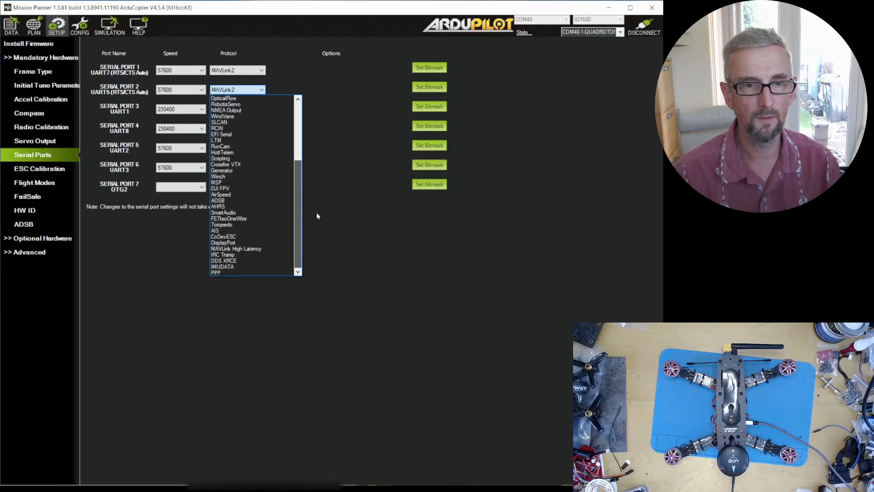
click(272, 213)
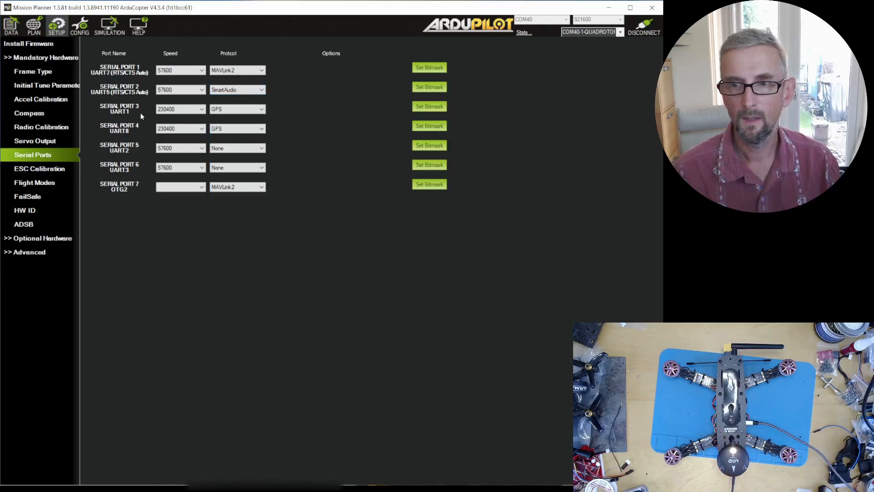
Step: Set the protocol of serial port 4 (UART8) to None
click(258, 129)
scroll(299, 183, up, 1)
scroll(266, 143, up, 2)
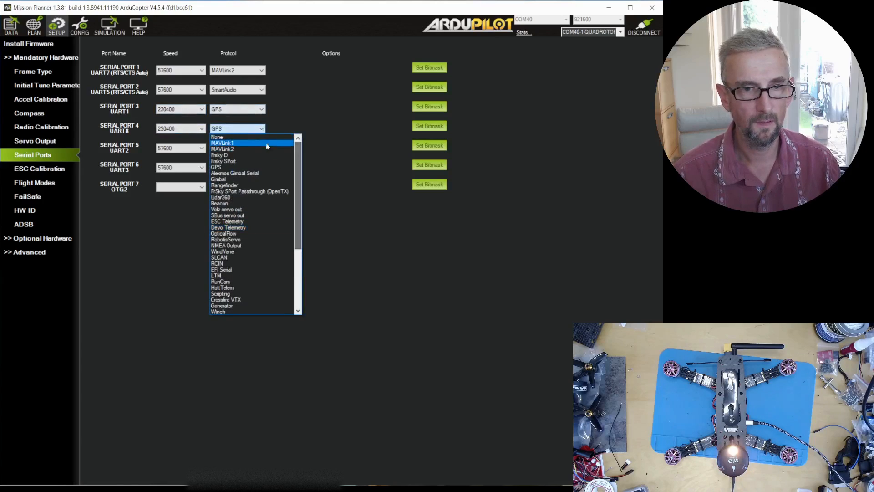
click(263, 137)
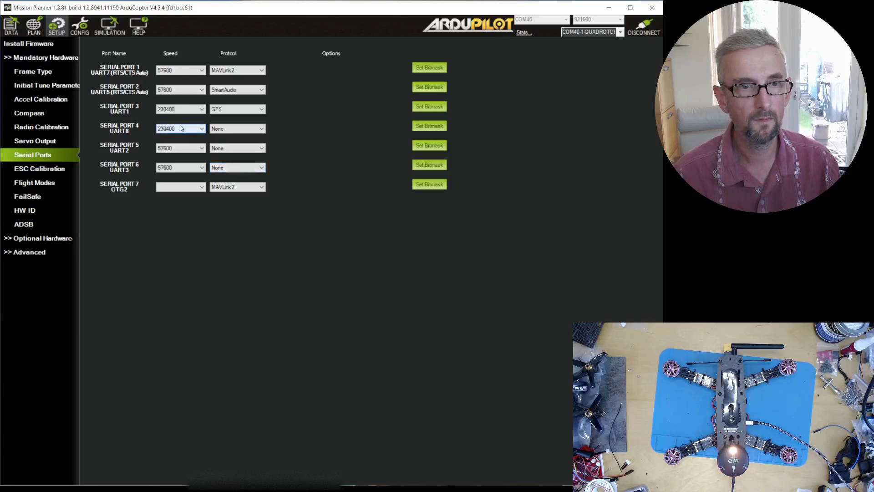
Step: Assign the RCIN protocol to serial port 4 (UART8)
click(251, 131)
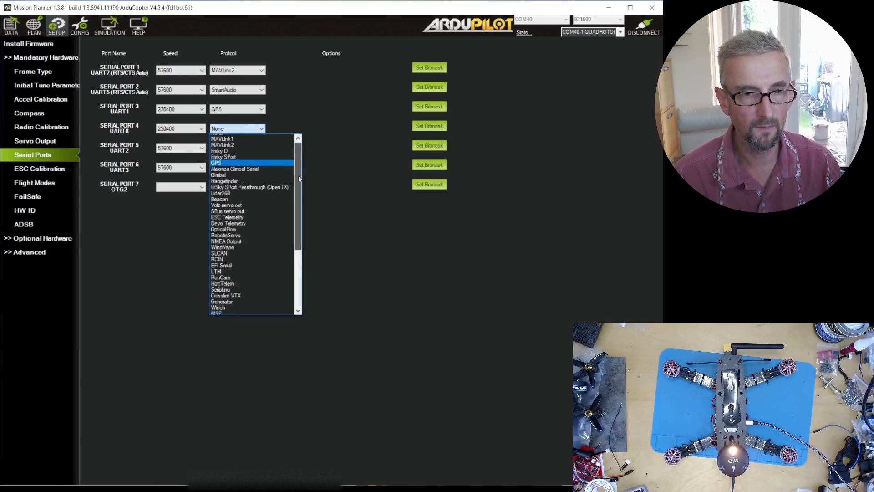
drag(299, 177, 288, 130)
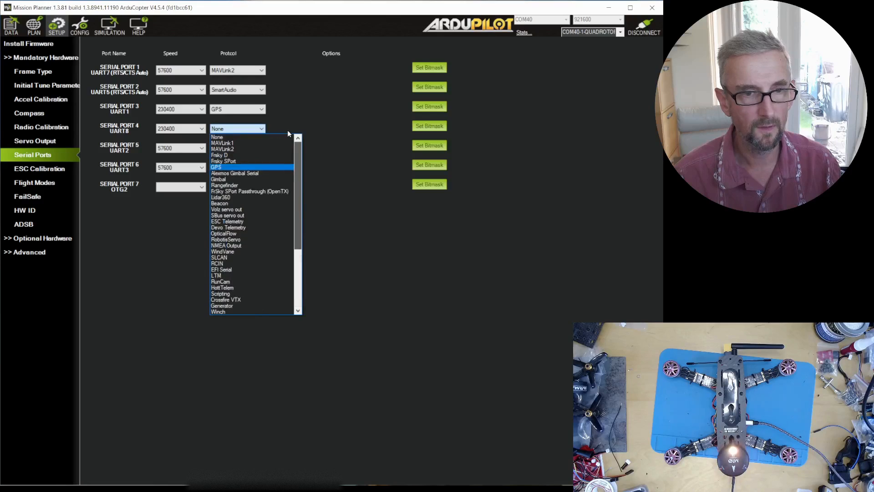
click(262, 263)
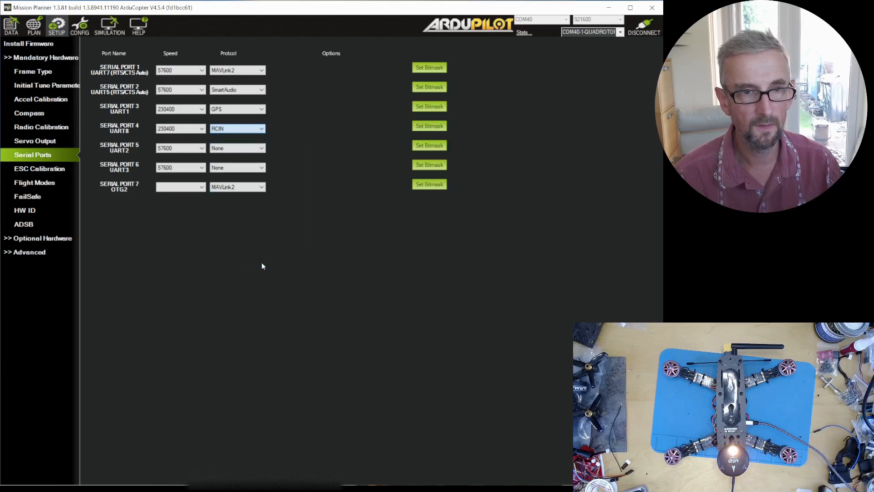
click(190, 129)
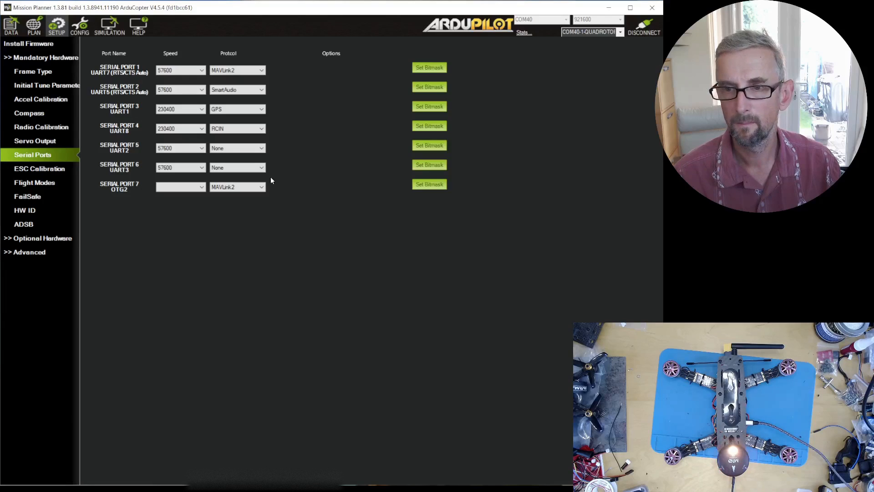
Step: Reboot the Pixhawk from the hidden tools window to apply the serial port changes, then close that window
click(11, 25)
key(ctrl+f)
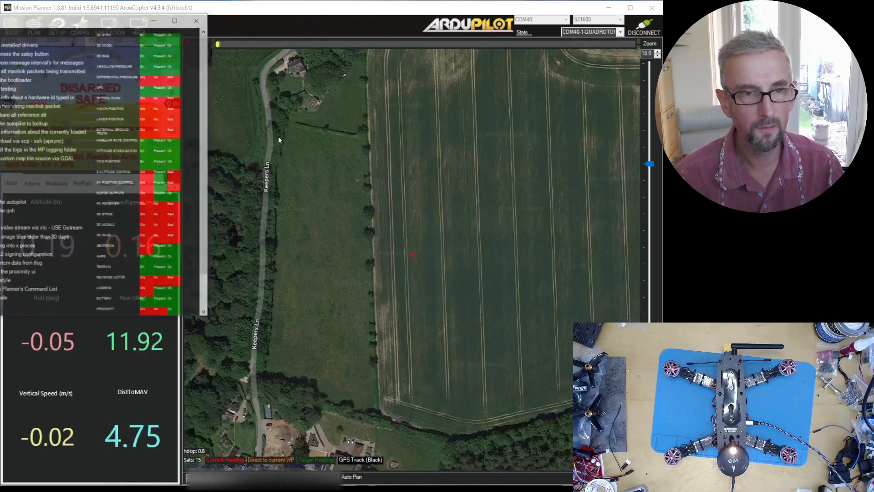
drag(89, 20, 515, 57)
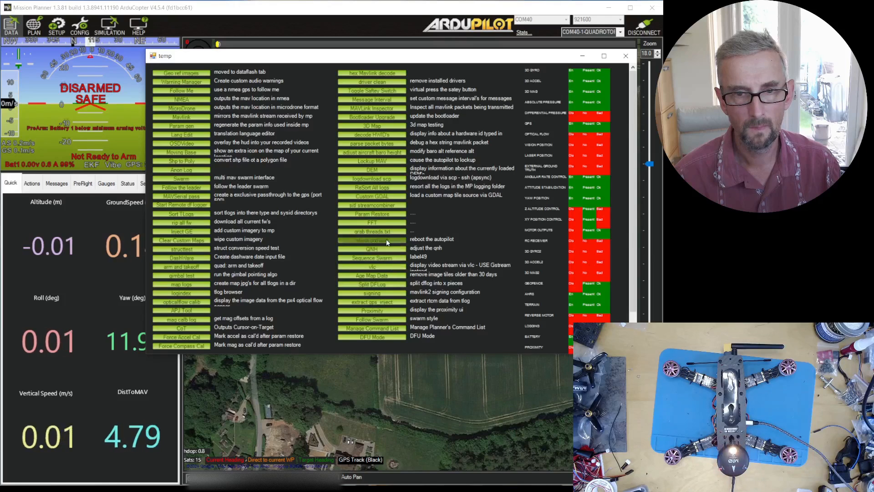
click(386, 239)
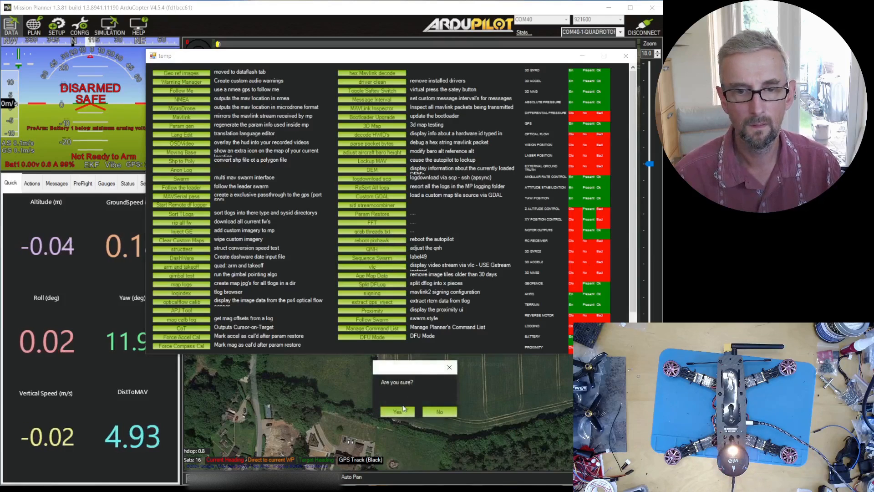
click(401, 408)
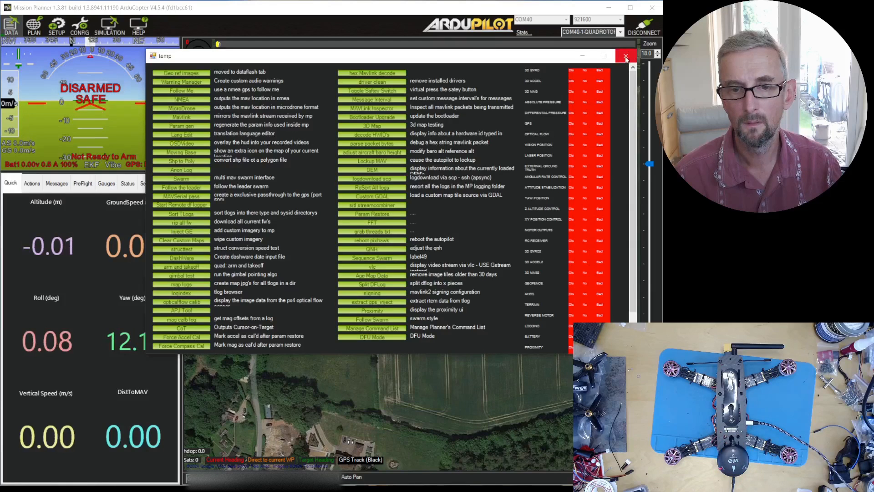
click(626, 57)
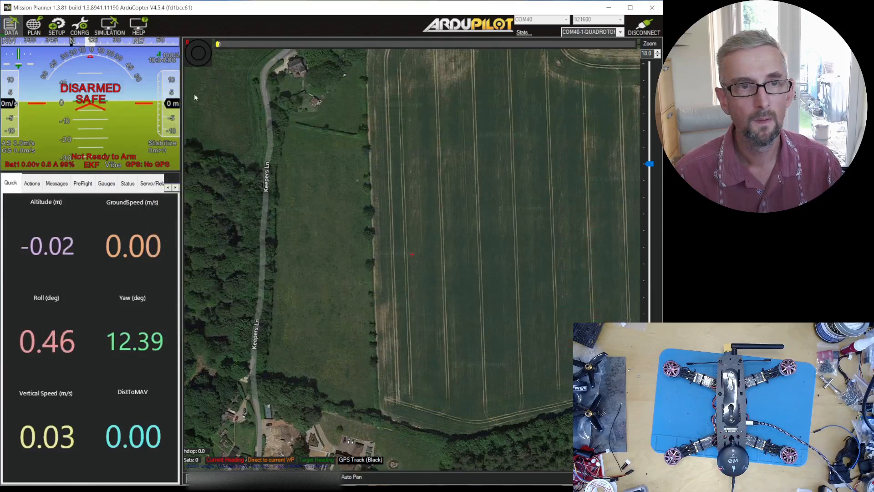
Step: Review the flight data messages for the GPS and autopilot start-up after the serial port reboot
click(57, 25)
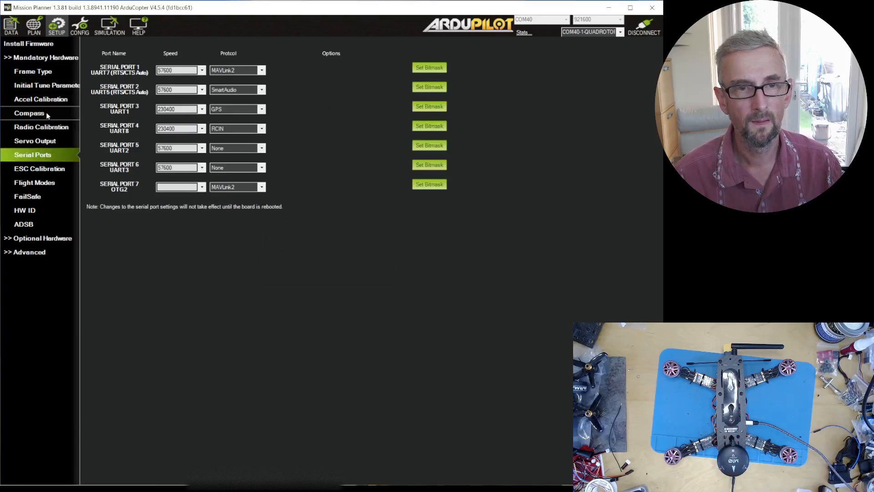
click(11, 25)
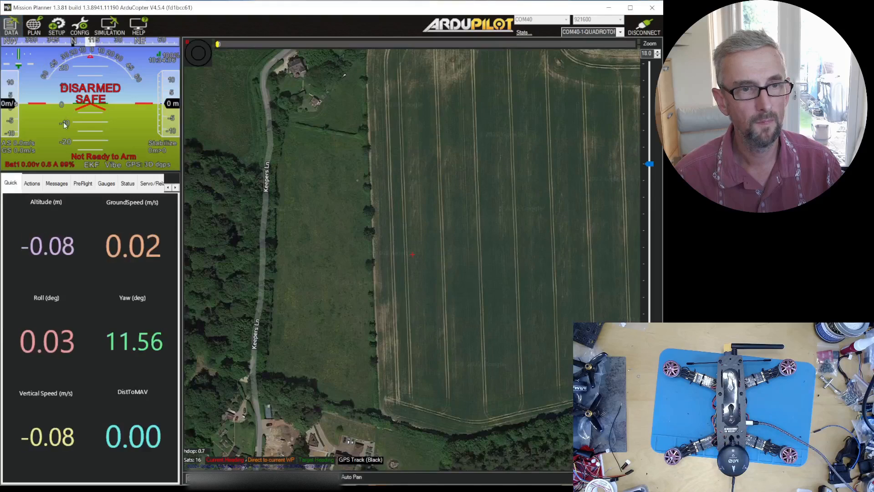
click(56, 182)
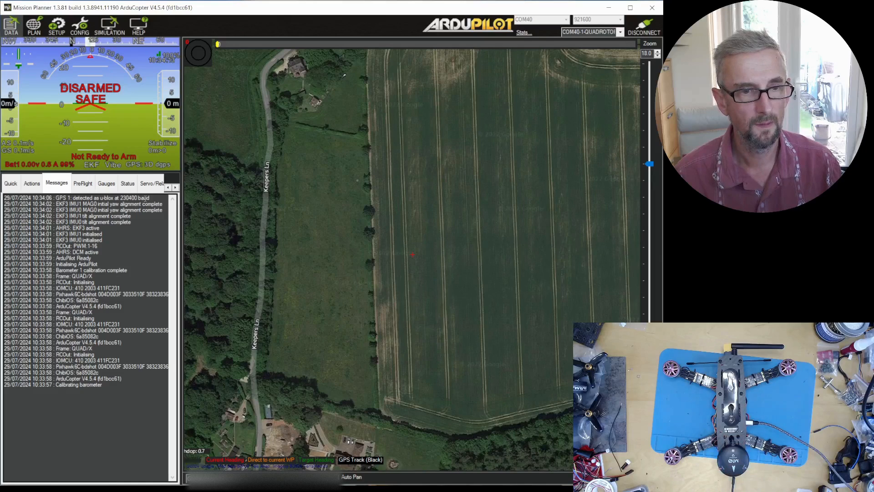
Step: Run the onboard mag calibration with Default fitness in the mandatory hardware's compass settings and reboot the autopilot
click(58, 27)
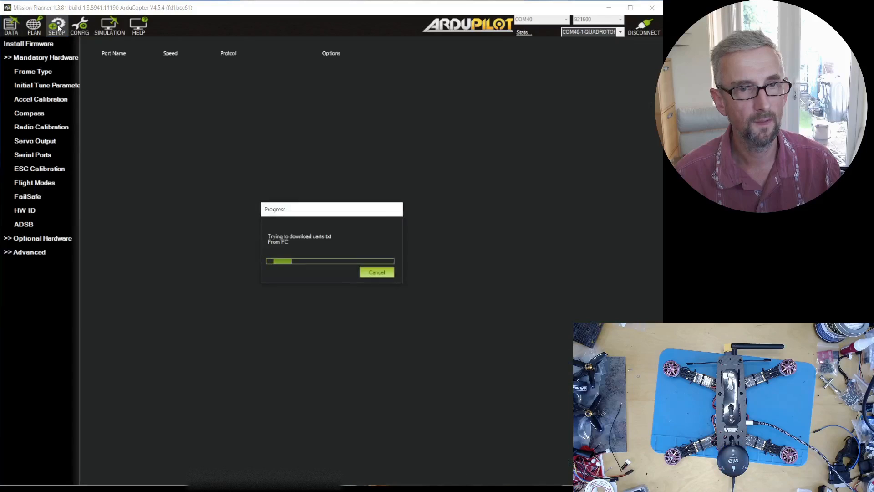
click(54, 113)
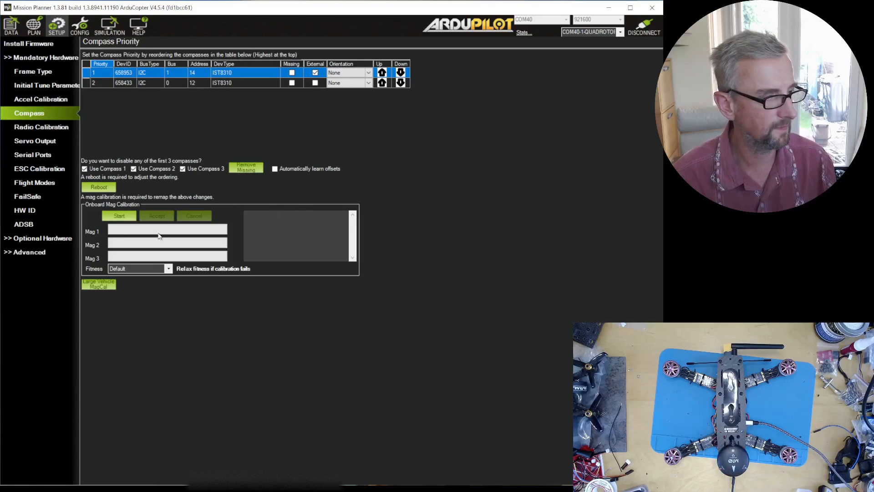
click(120, 215)
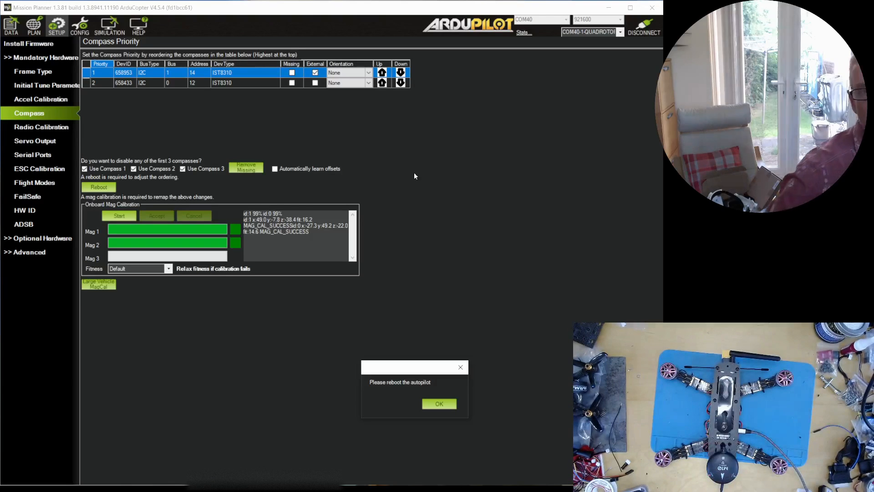
click(434, 403)
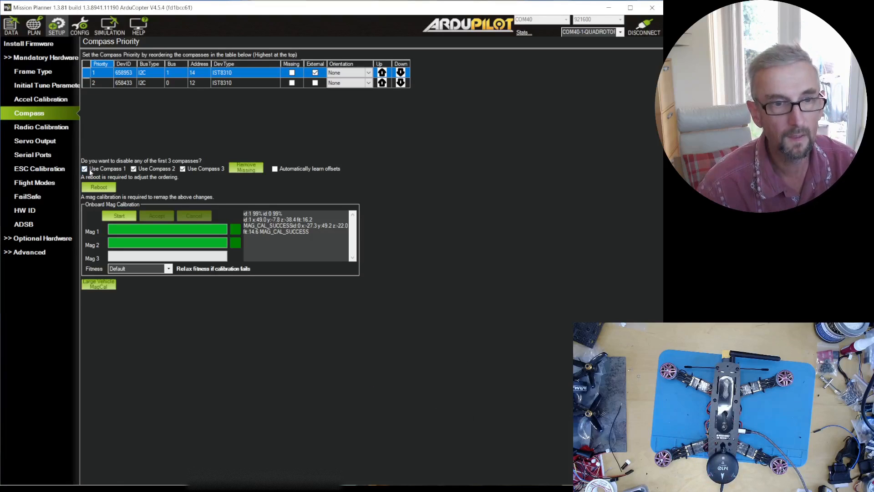
click(108, 188)
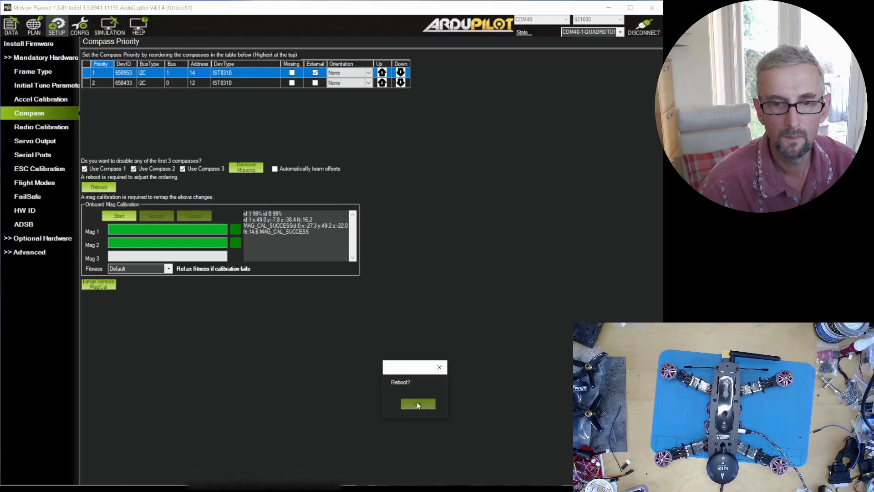
click(418, 404)
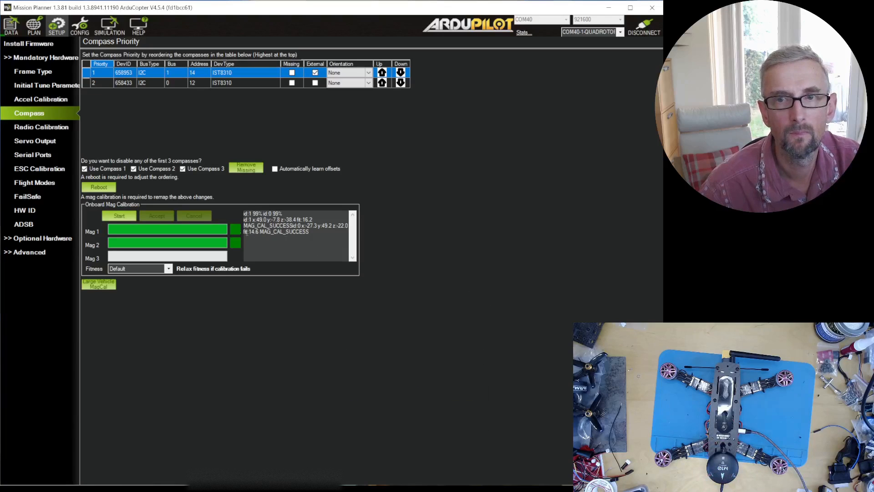
Step: Reload the compass settings and check the orientation and external flag of the priority 1 compass
click(11, 25)
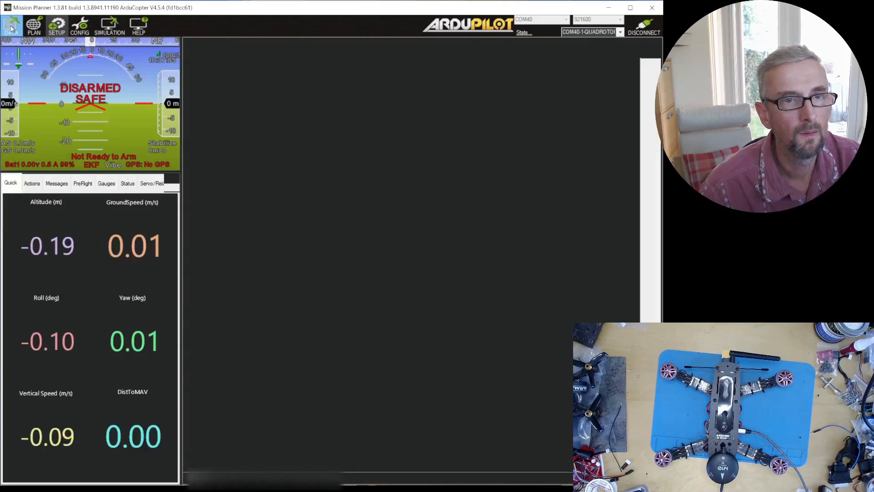
click(60, 26)
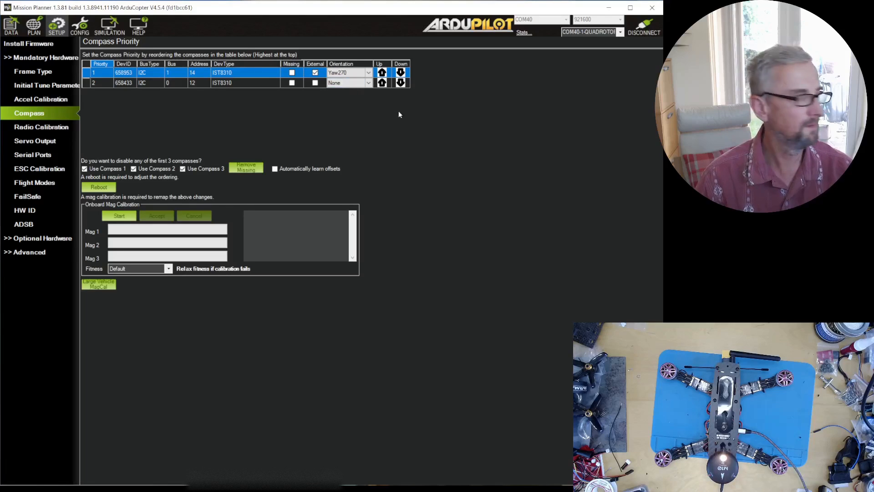
click(315, 73)
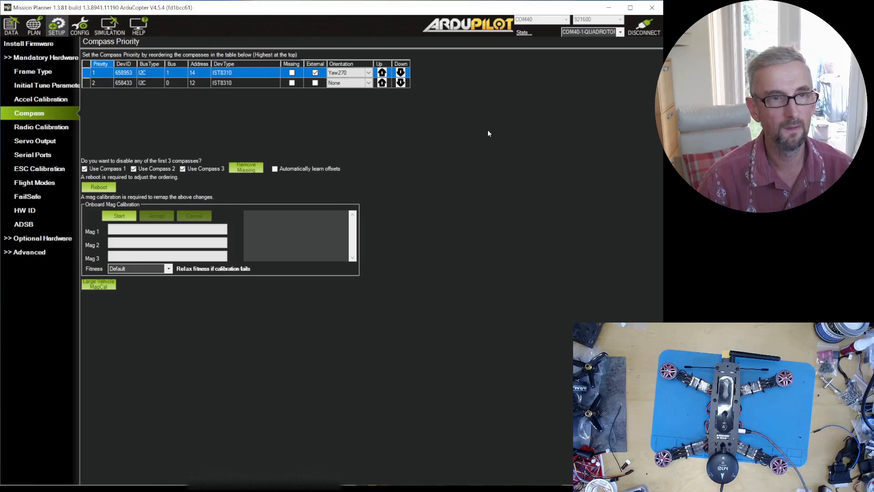
Step: Inspect the EKF status from the flight data HUD, checking the compass bar, and close its window
click(8, 28)
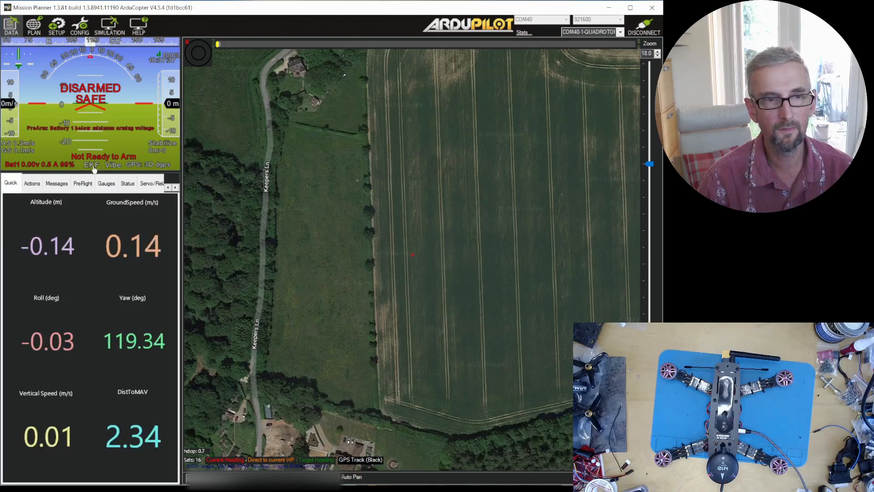
click(94, 169)
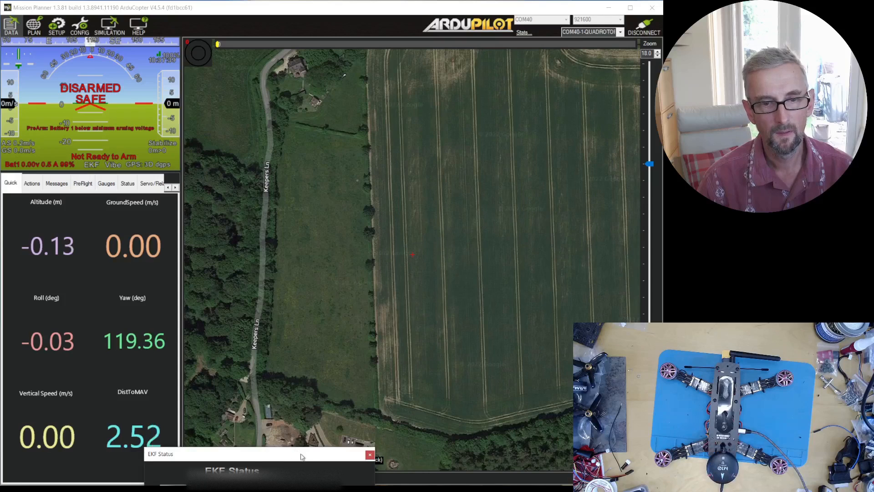
drag(302, 454, 381, 171)
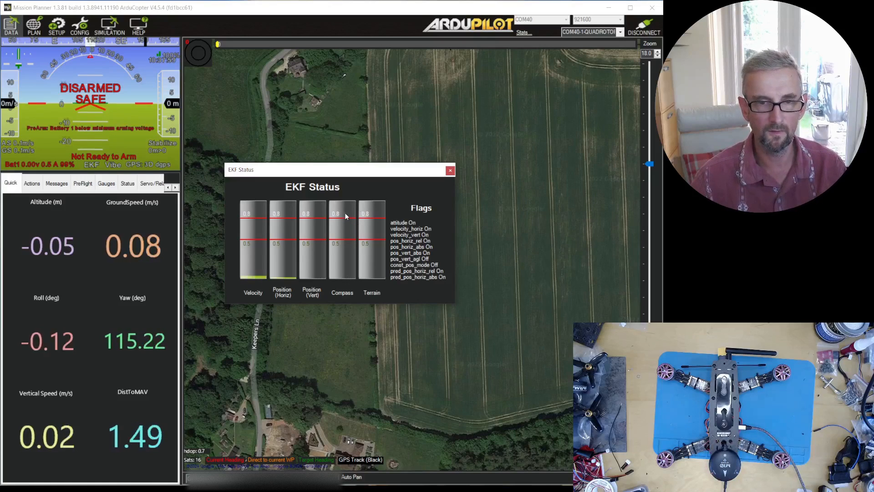
click(450, 170)
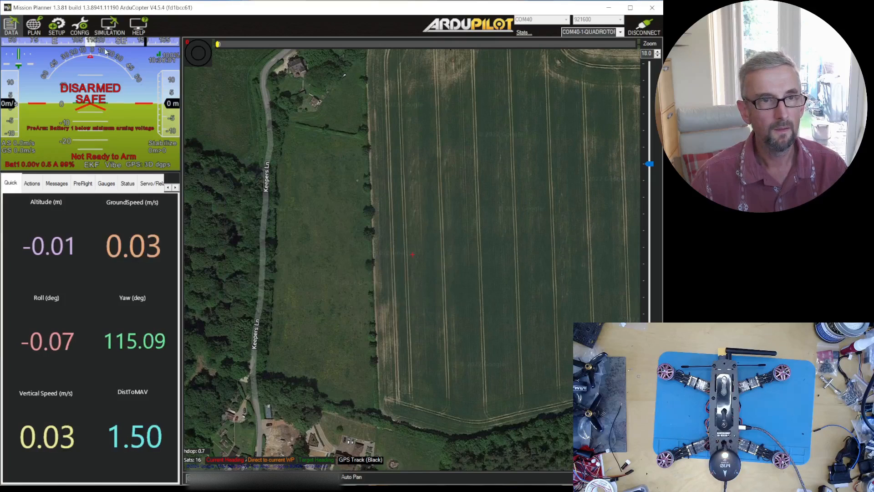
Step: Calibrate the radio by recording the travel limits of all sticks and switches, then save with sticks centered and throttle down
click(56, 26)
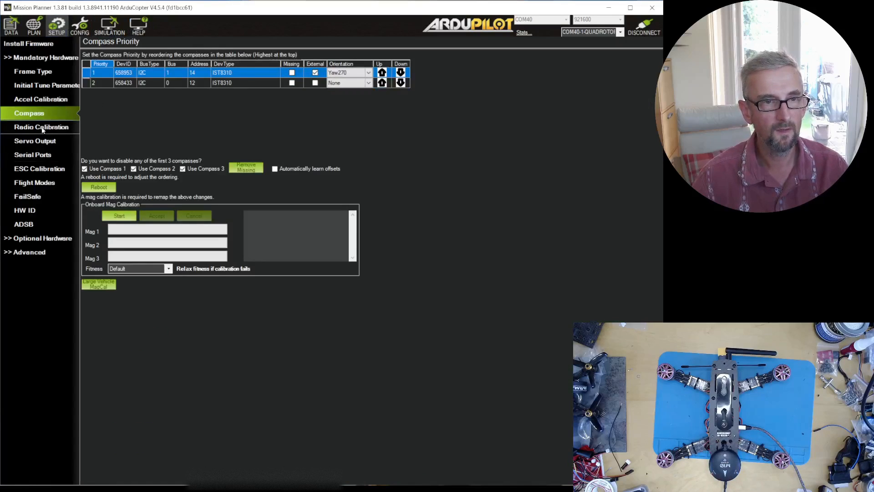
click(42, 128)
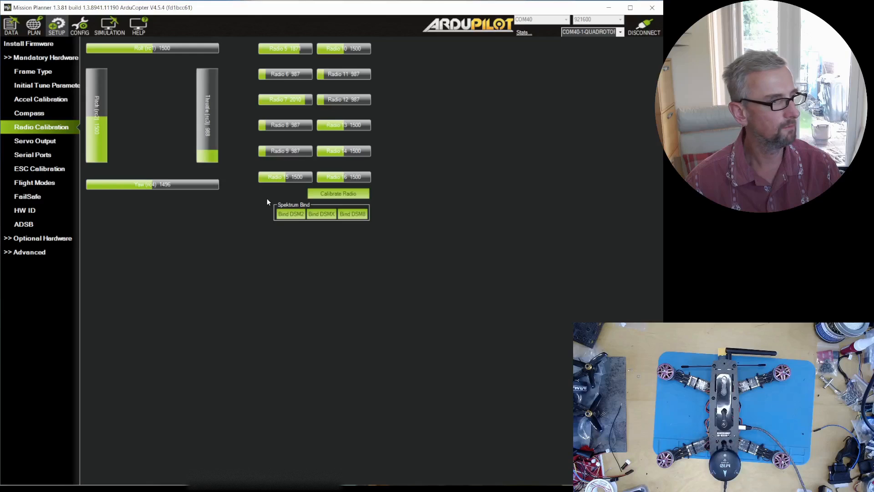
click(344, 195)
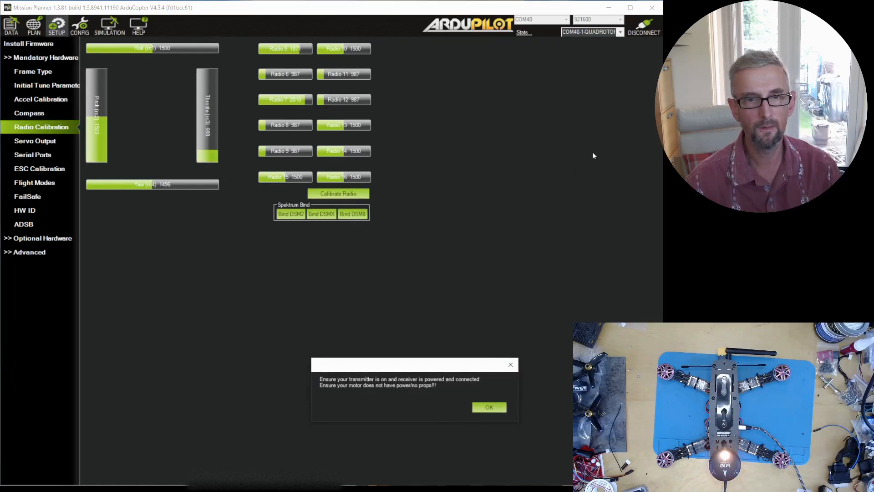
click(500, 408)
click(488, 406)
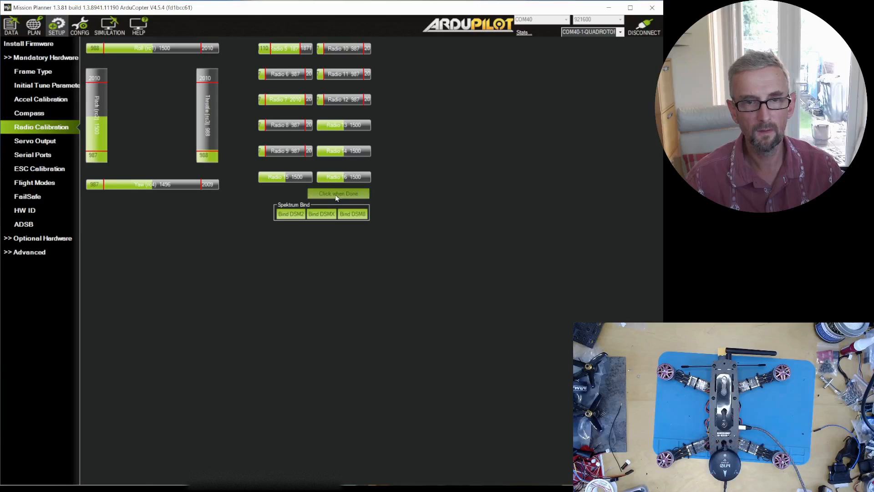
click(348, 197)
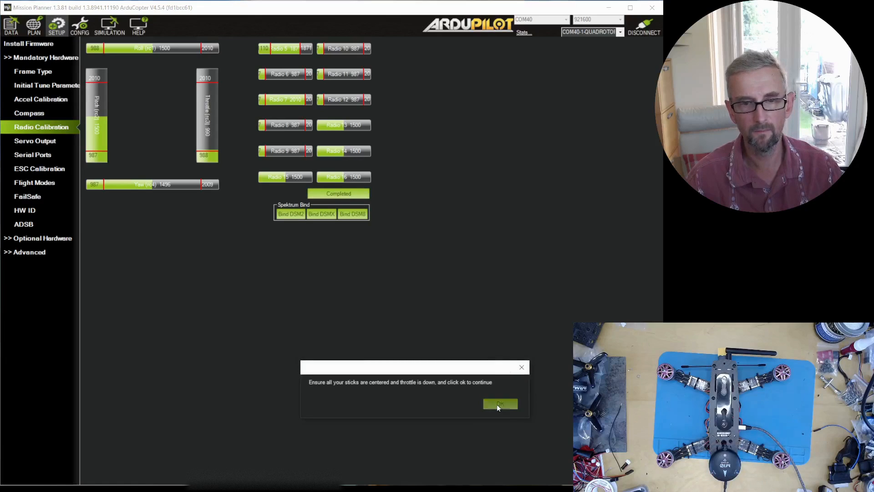
click(499, 406)
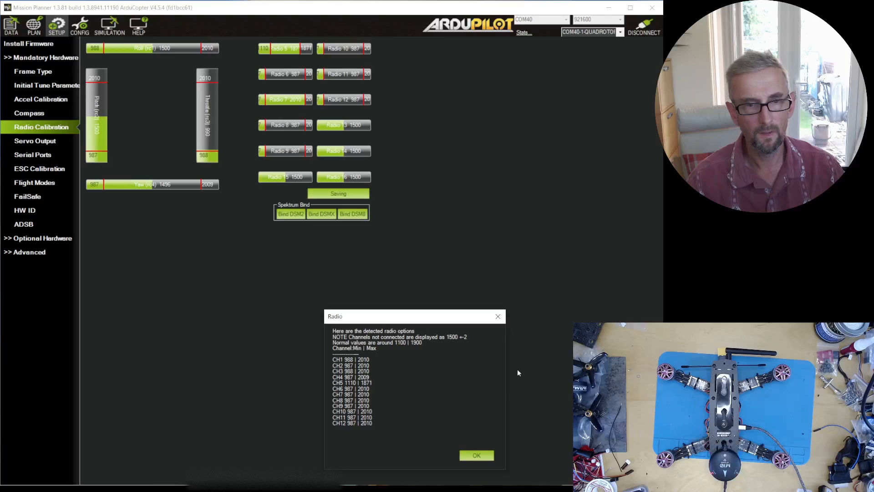
click(474, 454)
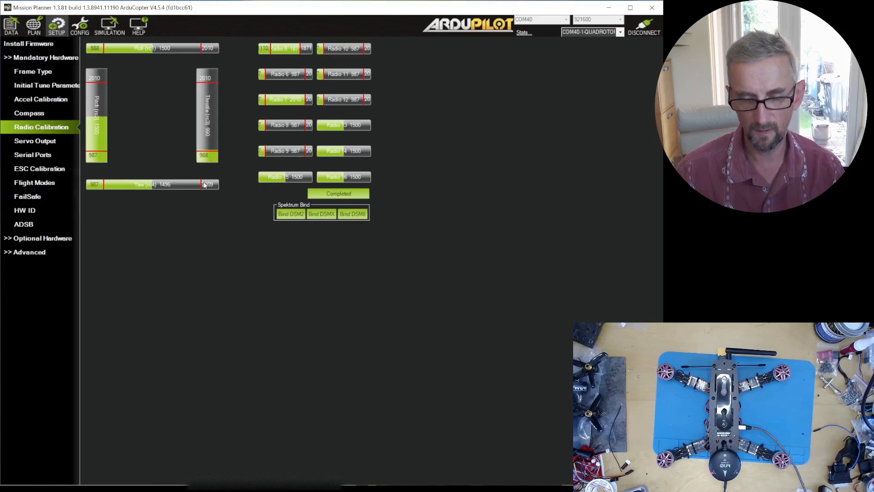
Step: Search the full parameter list for RC2_OP to inspect the function assigned to RC channel 2
click(80, 27)
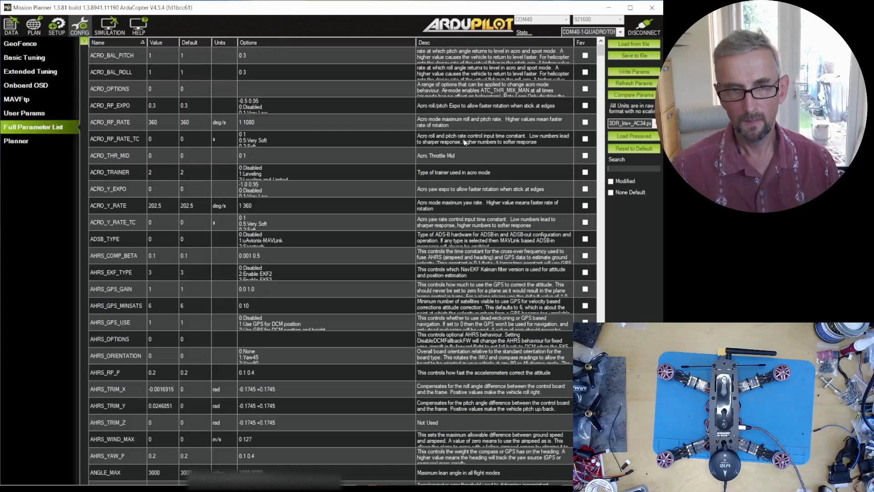
click(57, 26)
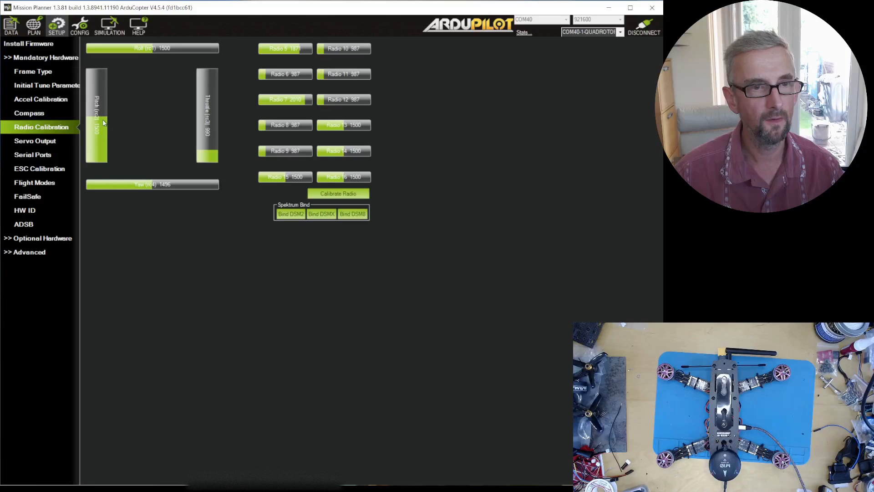
click(85, 27)
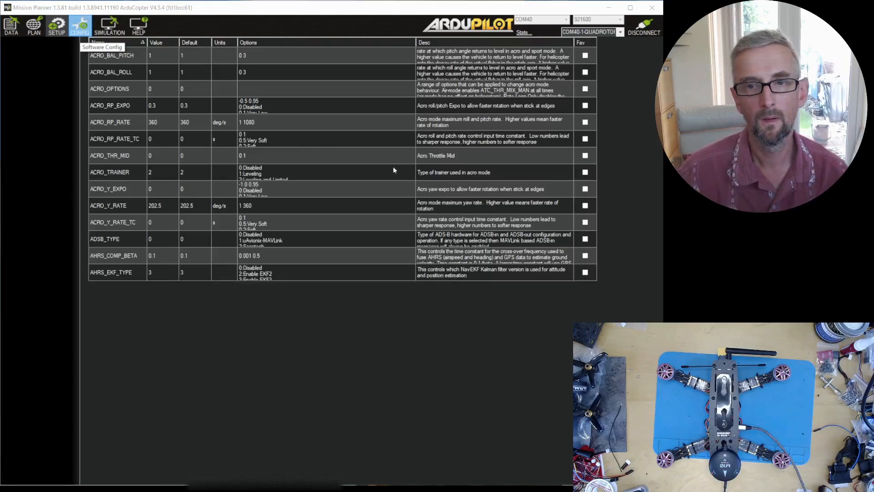
text(RC2)
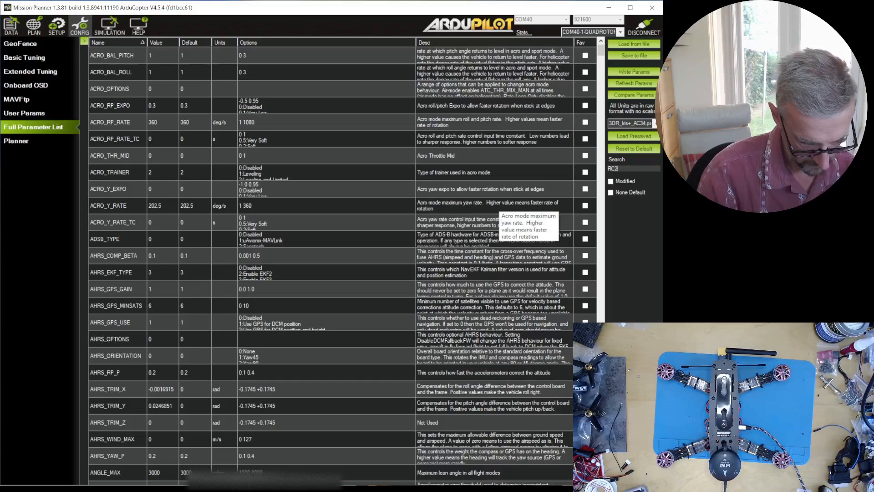
text(_OP)
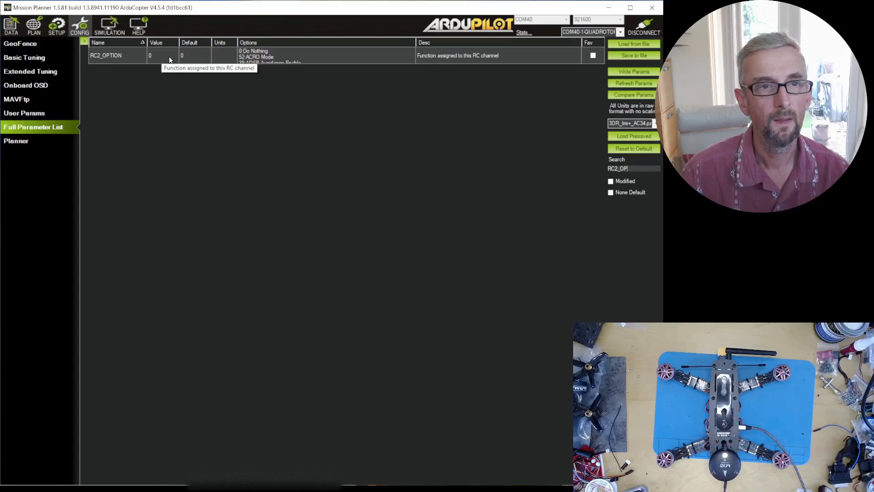
Step: Broaden the full parameter list search to RC2 to show all settings of RC channel 2
click(596, 45)
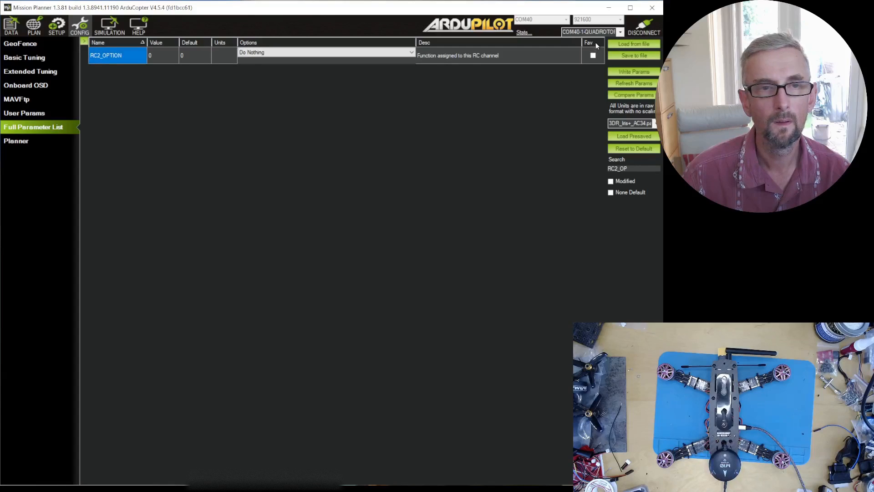
double_click(638, 167)
text(RC2)
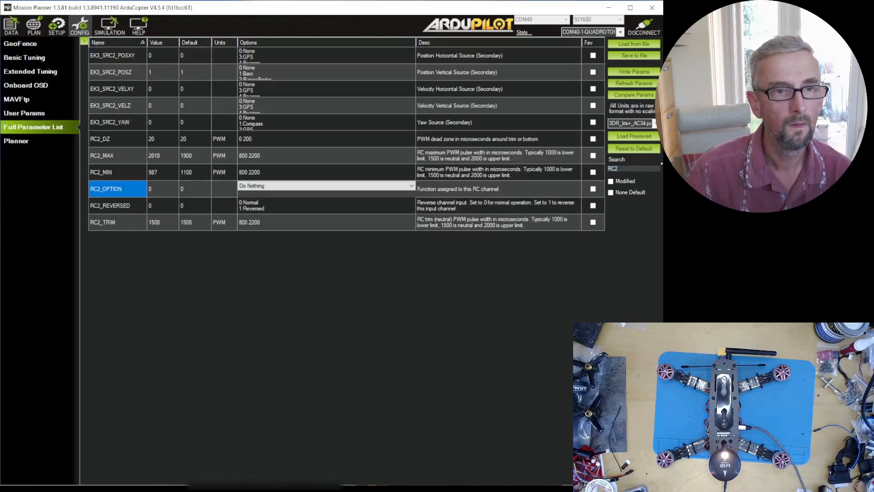
Step: Set RC2_REVERSED to Reversed and write the changed parameter to the flight controller
click(162, 206)
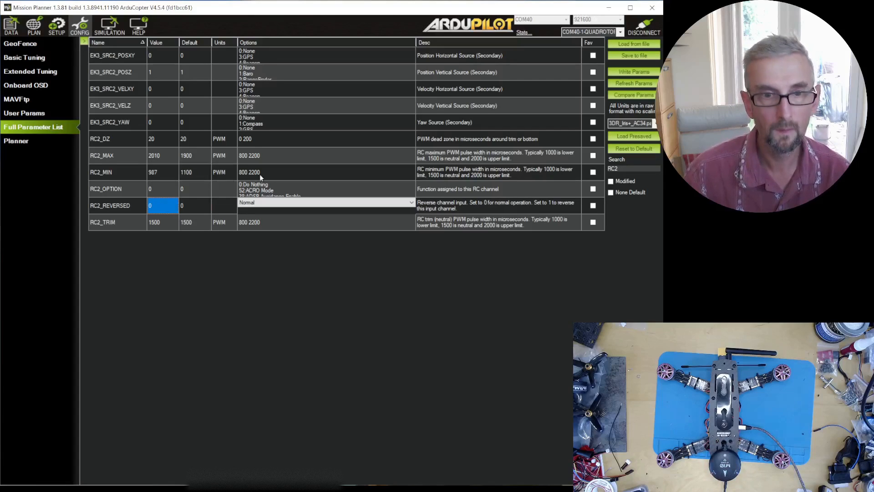
click(292, 208)
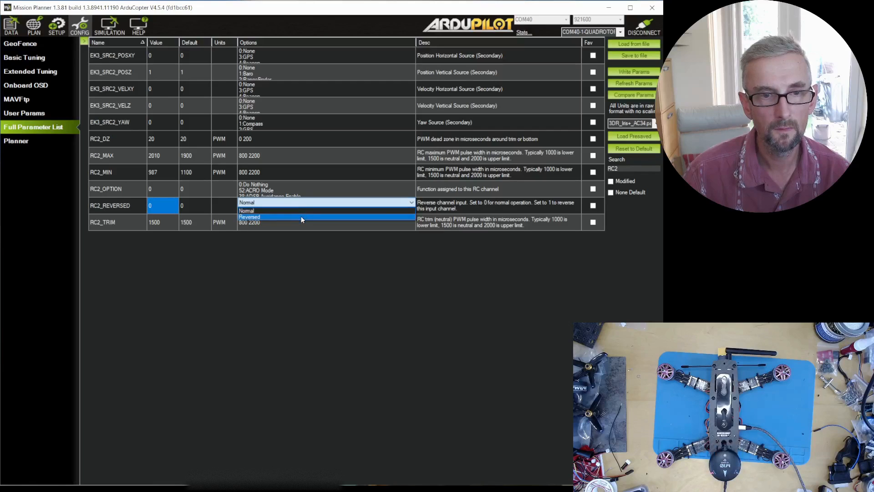
click(301, 217)
click(634, 71)
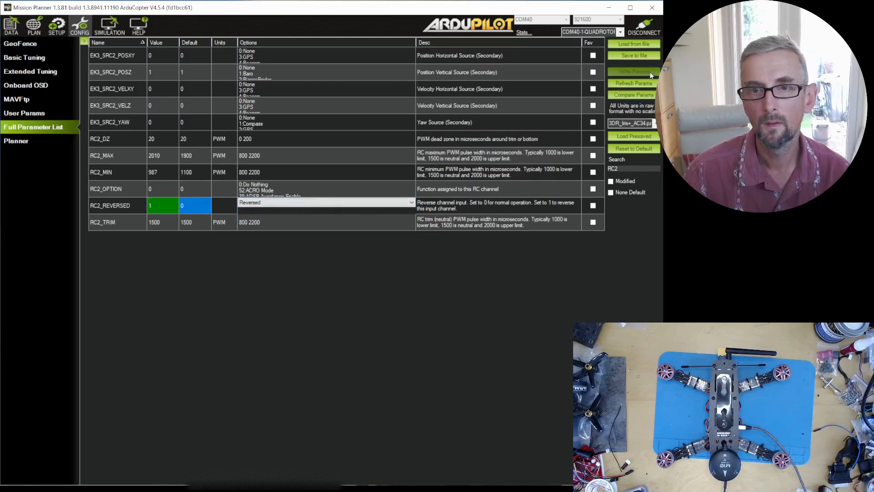
click(460, 404)
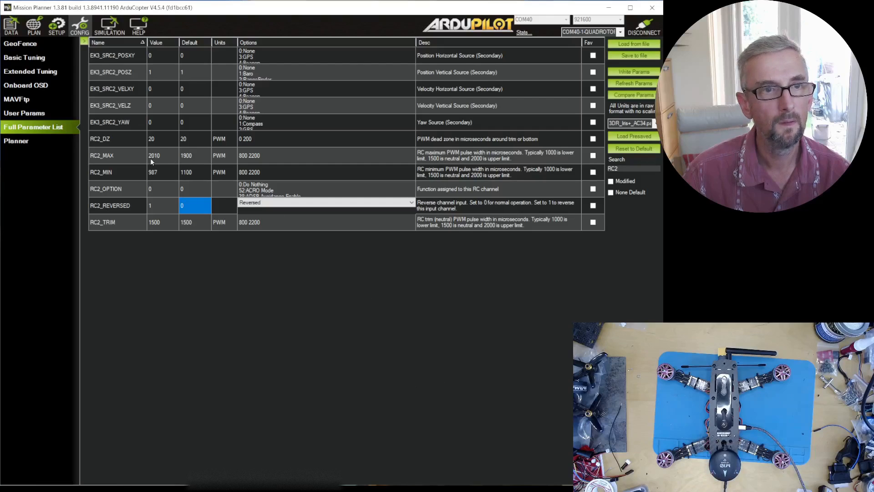
Step: In the servo output setup, set the functions of outputs 1 to 4 to Disabled
click(55, 32)
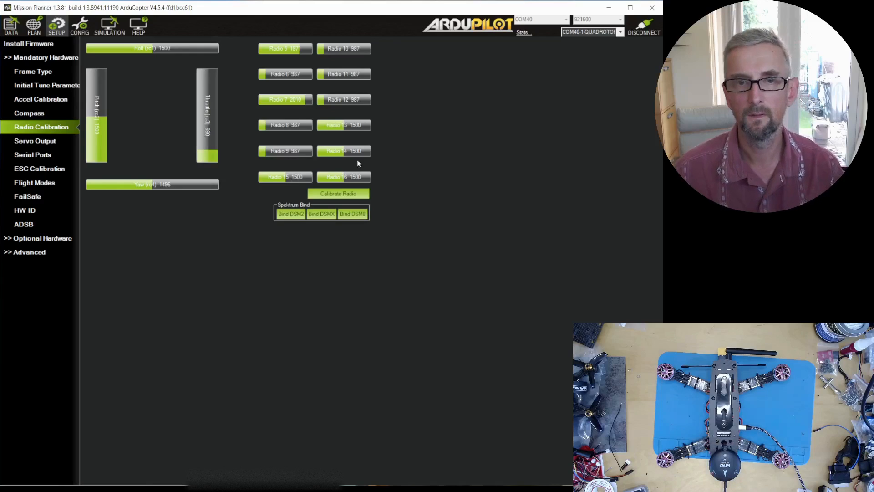
click(49, 142)
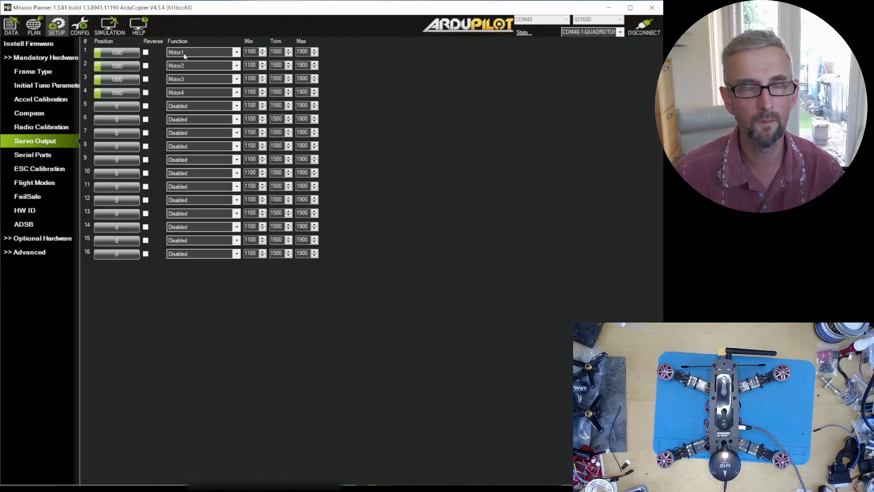
click(210, 53)
scroll(212, 137, up, 5)
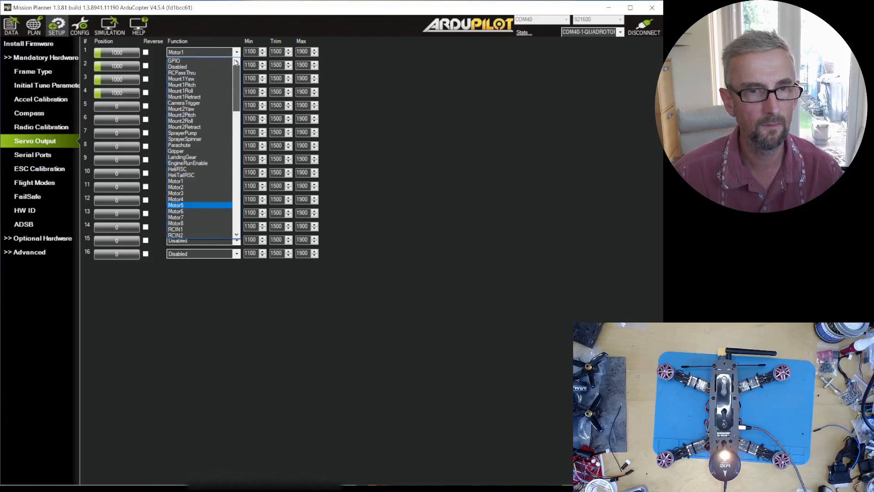
click(211, 67)
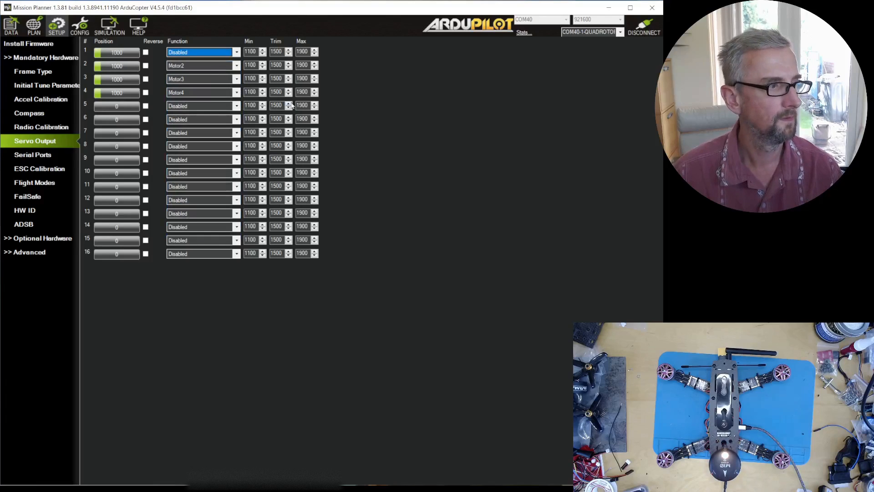
click(211, 65)
scroll(235, 119, up, 5)
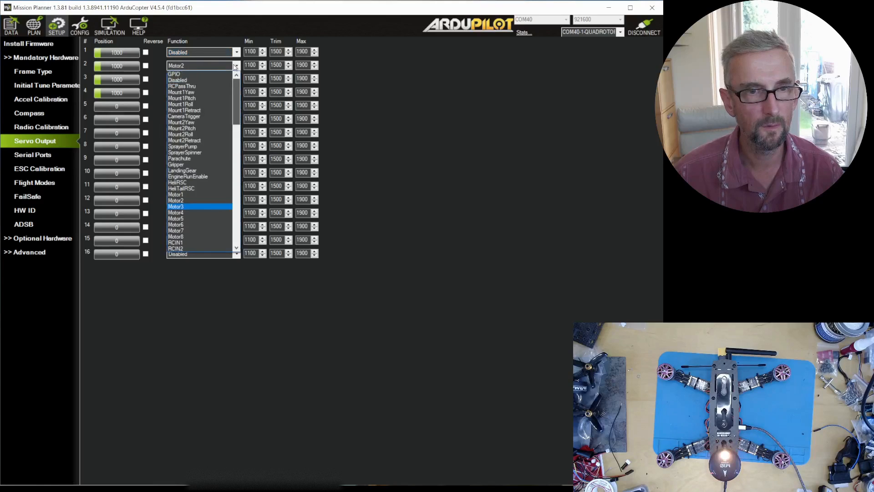
click(211, 81)
click(211, 79)
scroll(241, 96, up, 5)
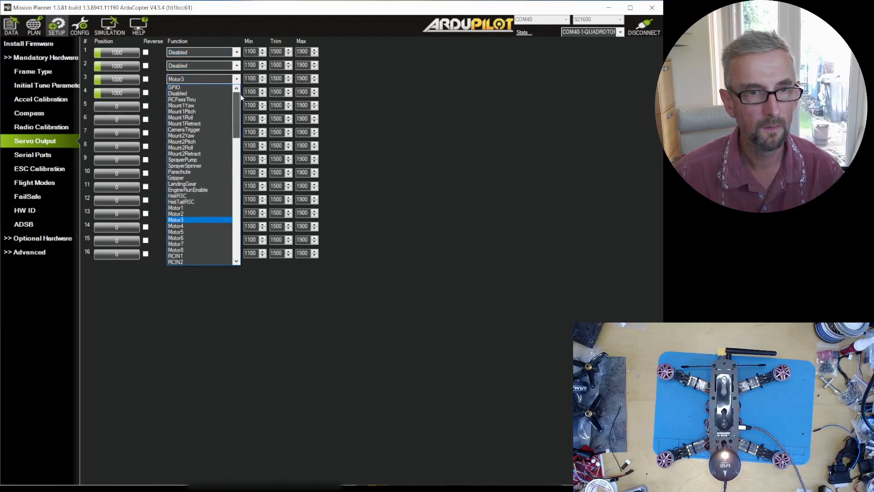
click(217, 92)
click(217, 92)
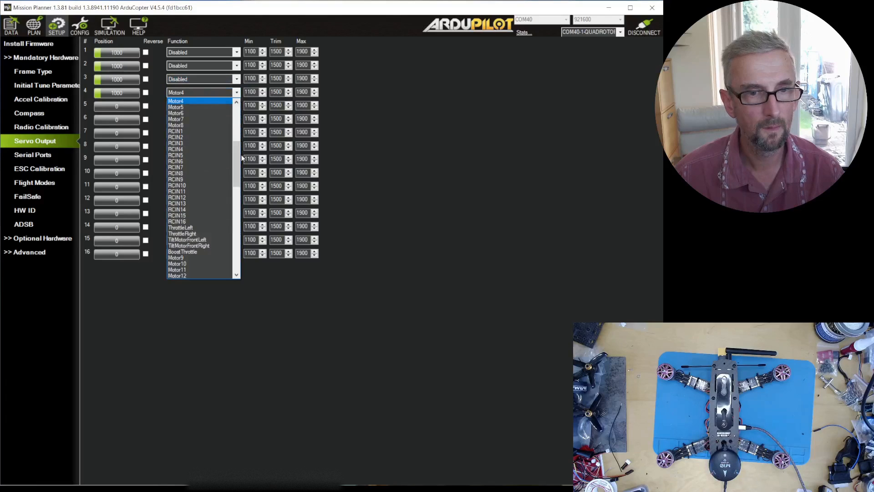
scroll(242, 158, up, 5)
click(217, 105)
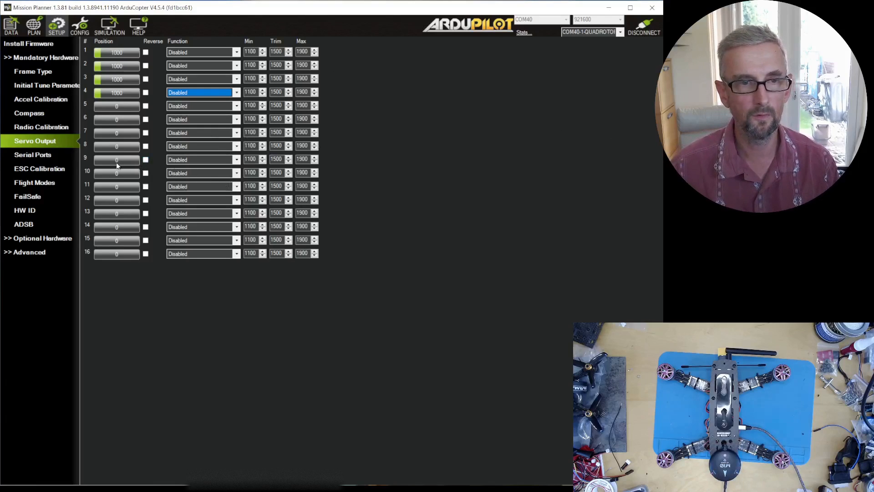
Step: Assign Motor1, Motor2, Motor3 and Motor4 to servo outputs 9, 10, 11 and 12 respectively
click(237, 159)
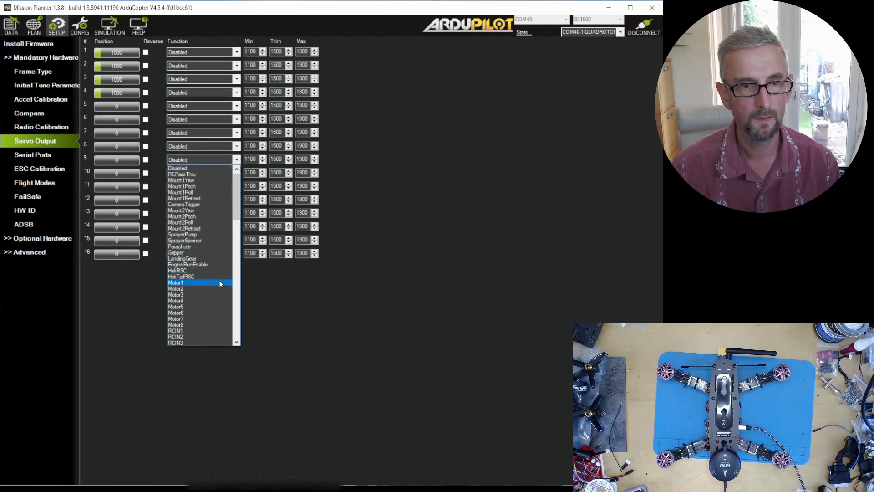
click(219, 282)
click(227, 173)
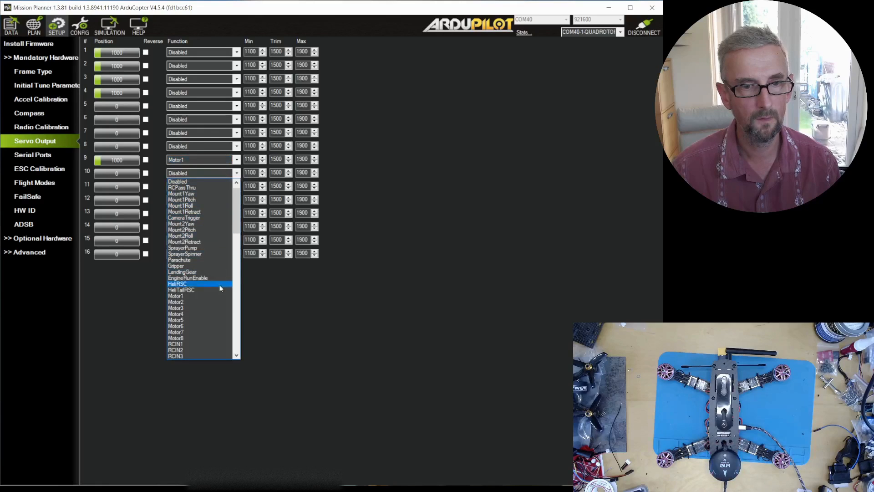
click(217, 301)
click(214, 187)
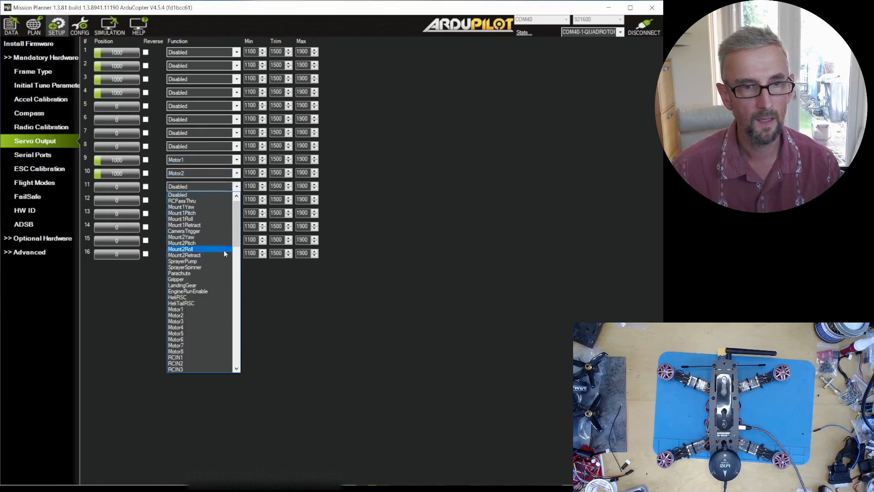
click(217, 321)
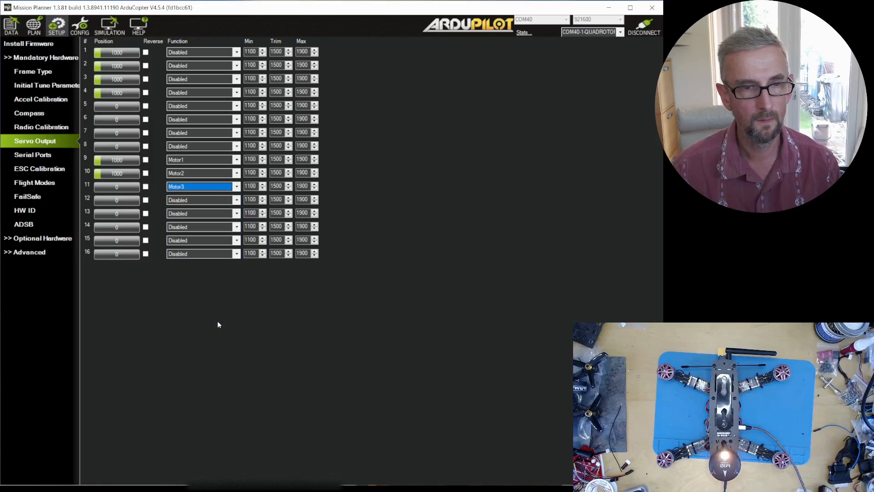
click(226, 201)
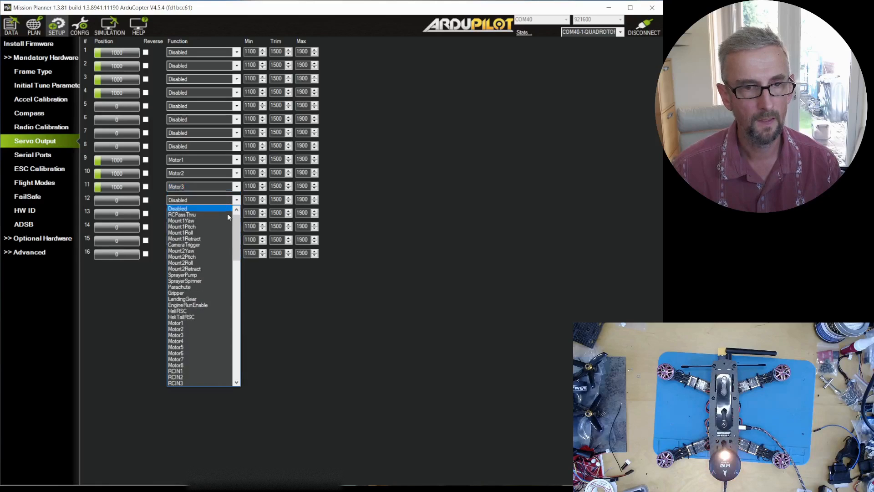
click(207, 340)
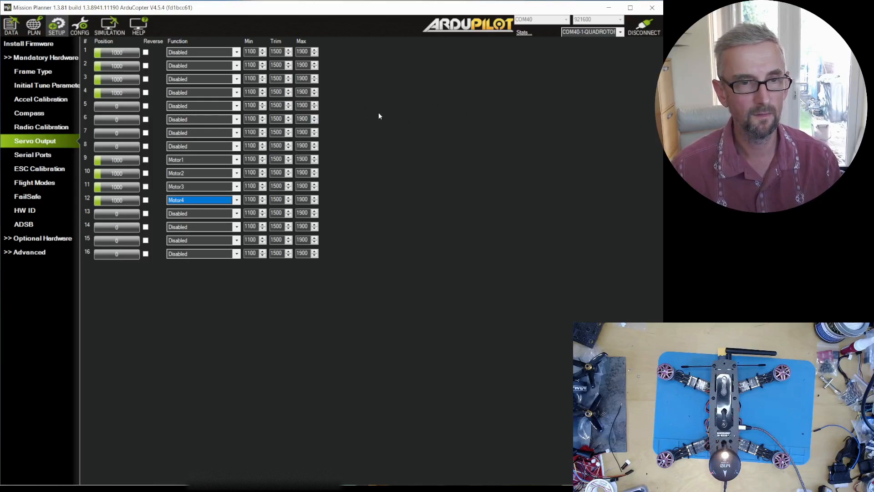
Step: Set the ESC type to DShot600 in the ESC calibration settings
click(42, 156)
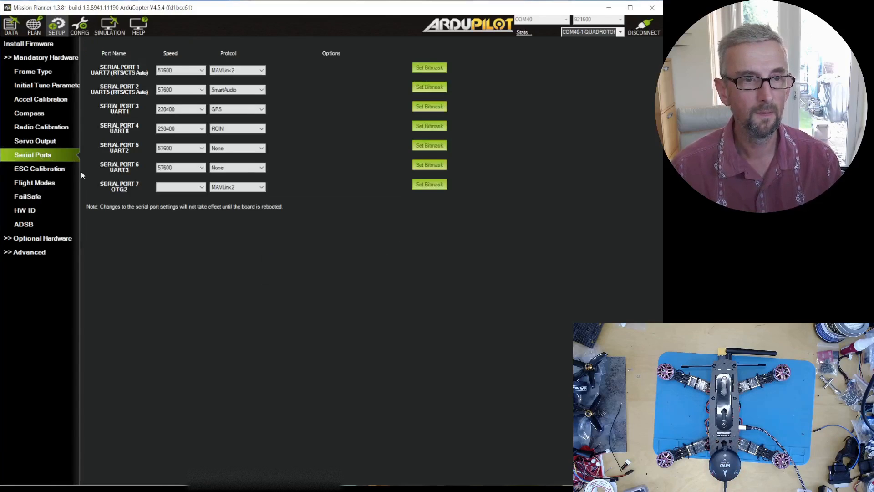
click(43, 171)
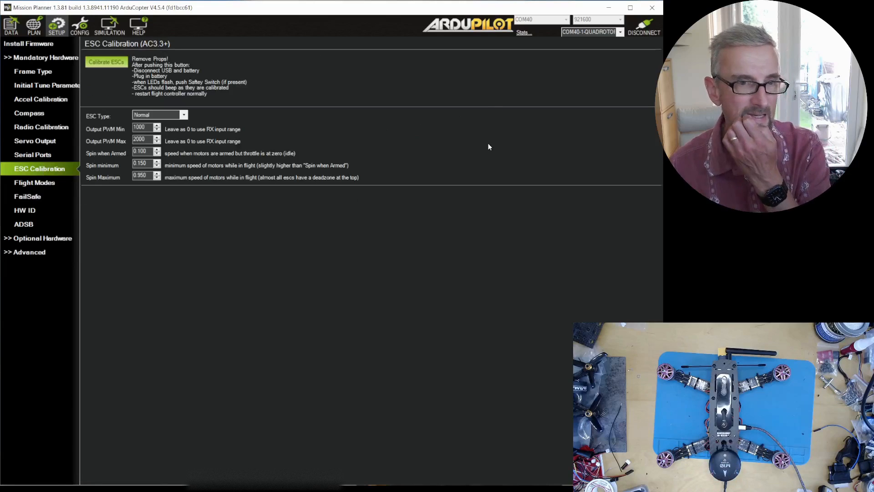
click(183, 116)
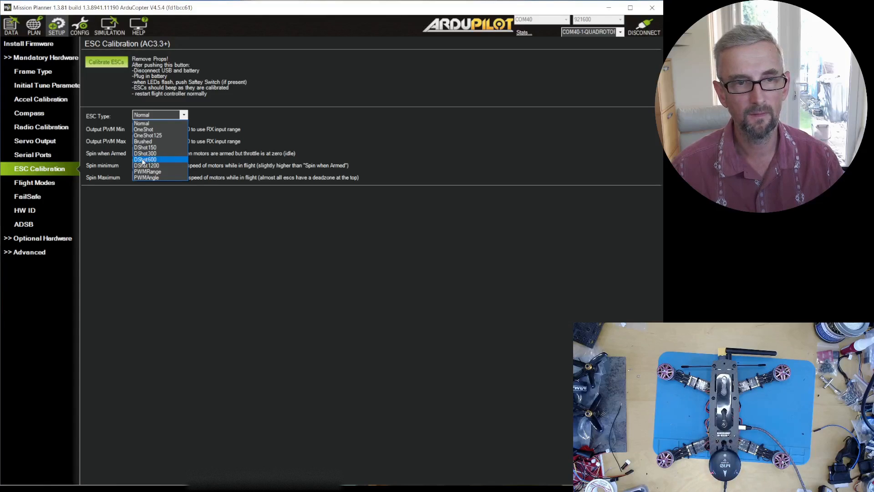
click(172, 160)
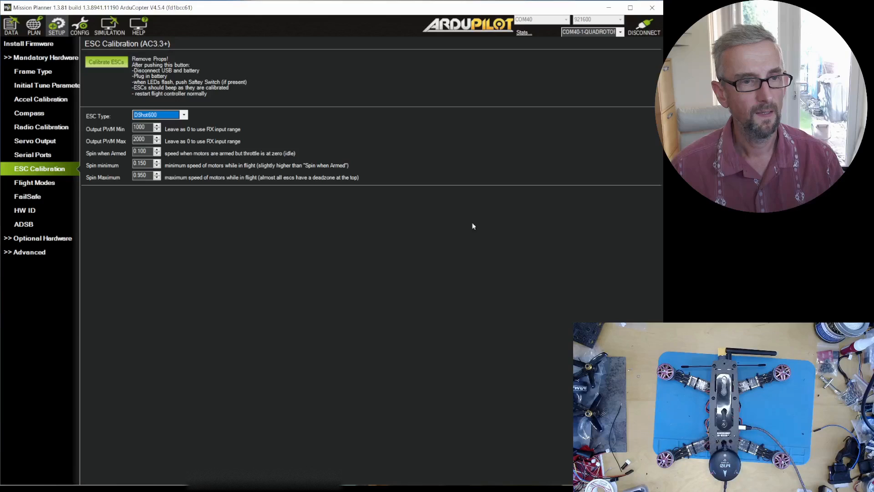
Step: In the flight mode setup, set Flight Mode 5 to AltHold and Flight Mode 6 to Loiter
click(54, 185)
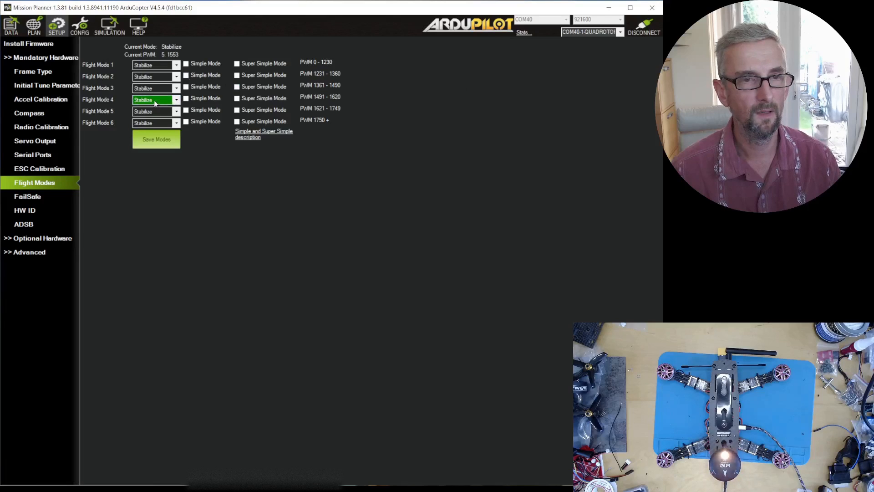
click(179, 114)
click(165, 132)
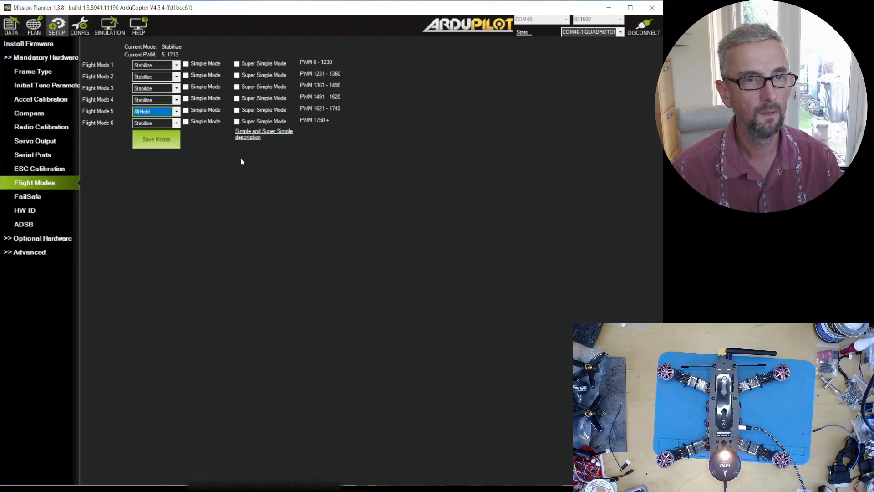
click(176, 123)
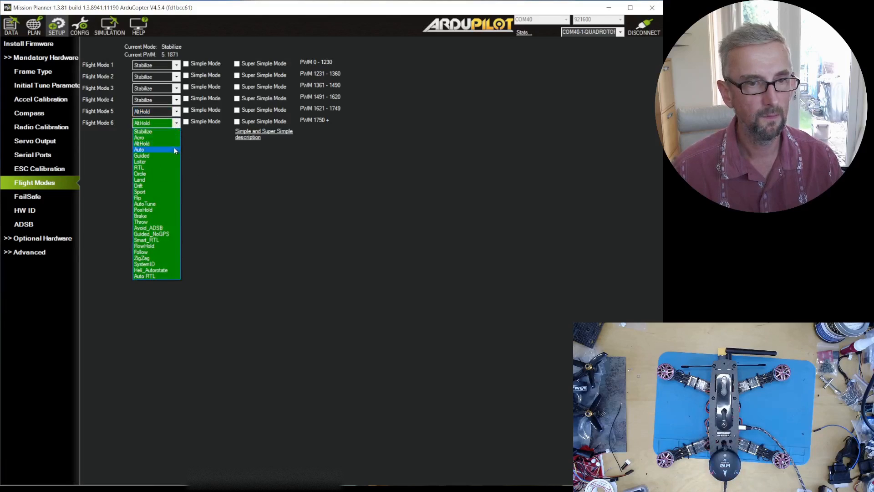
click(171, 163)
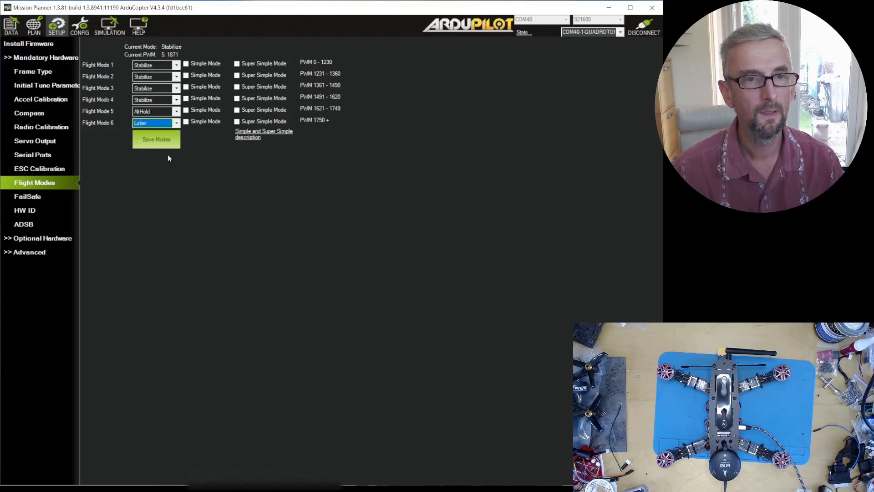
Step: Set Flight Mode 1 to Acro and save the flight modes
click(176, 65)
click(168, 80)
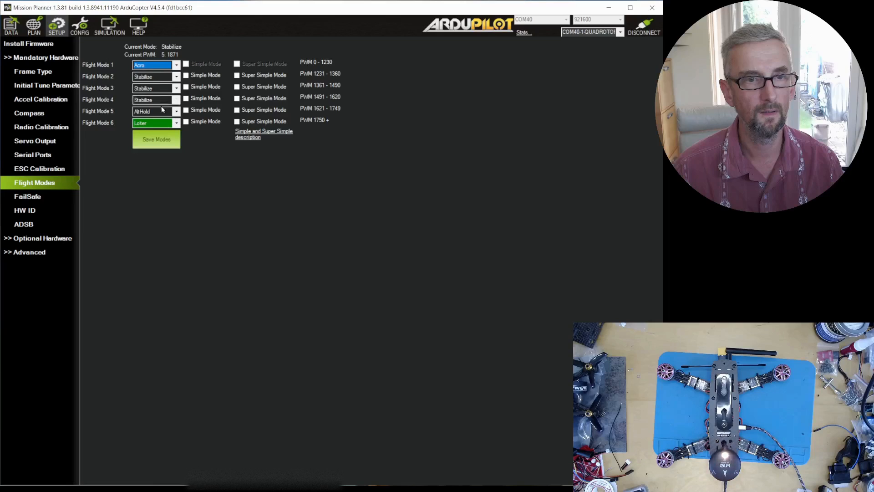
click(162, 142)
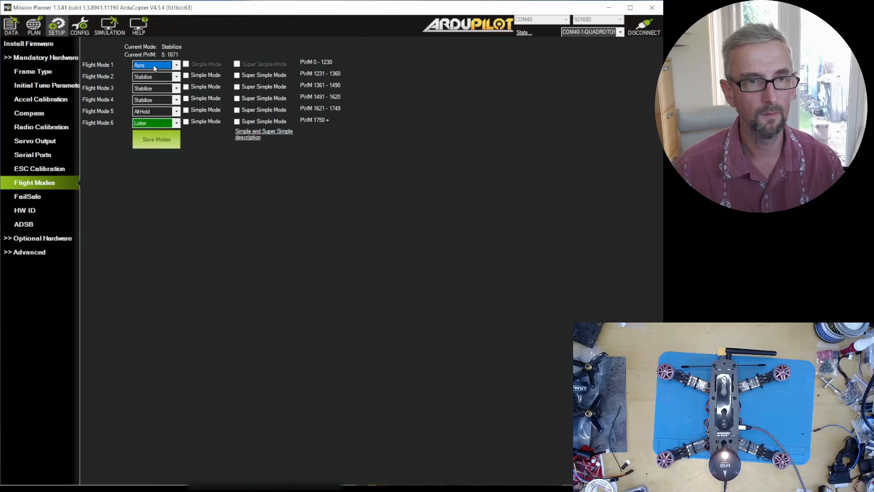
click(161, 139)
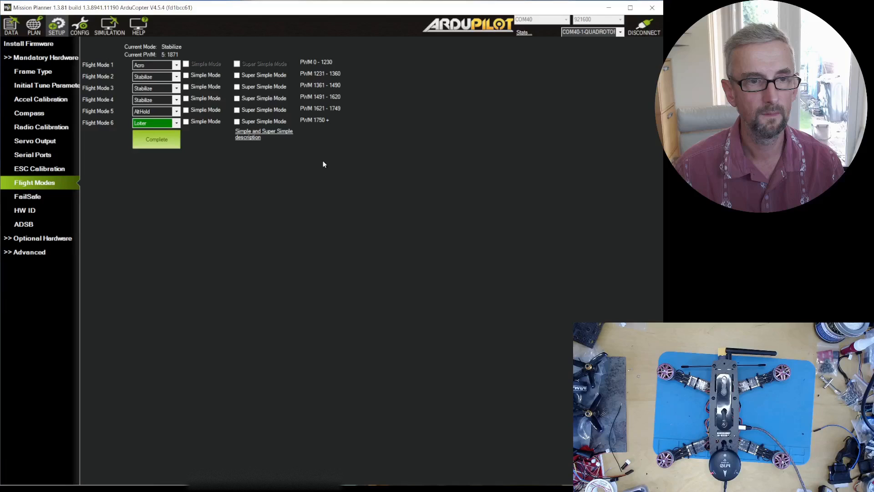
Step: In the failsafe setup, set the low-battery action to Land and the radio failsafe to Enabled always Land
click(58, 195)
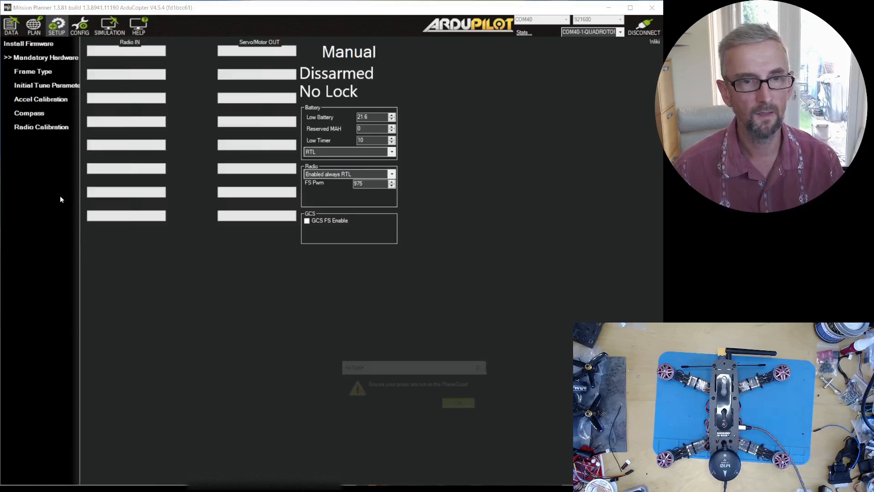
click(459, 404)
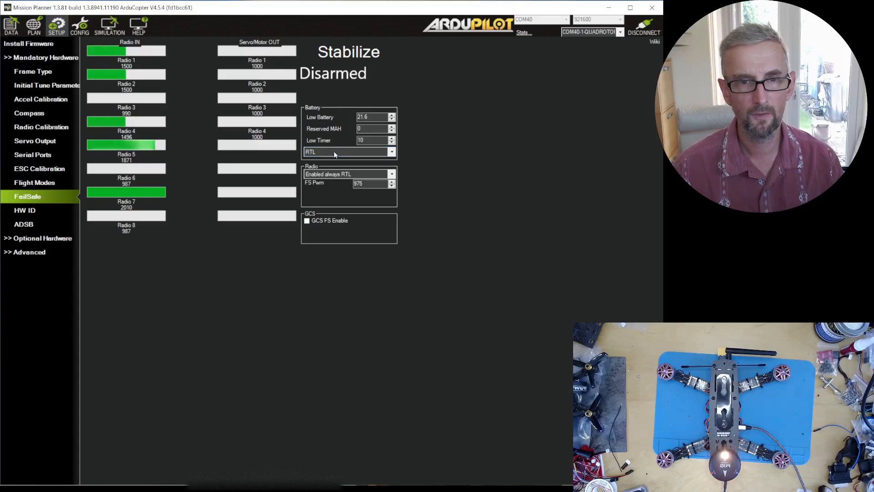
click(392, 152)
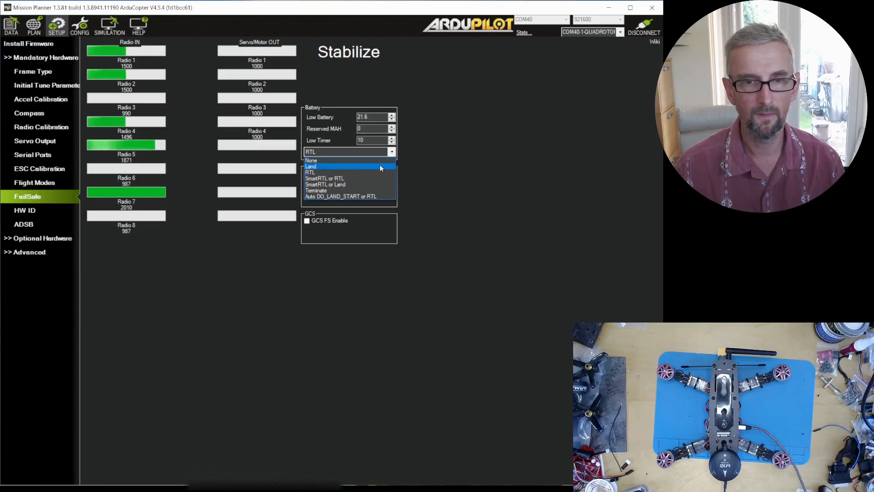
click(380, 166)
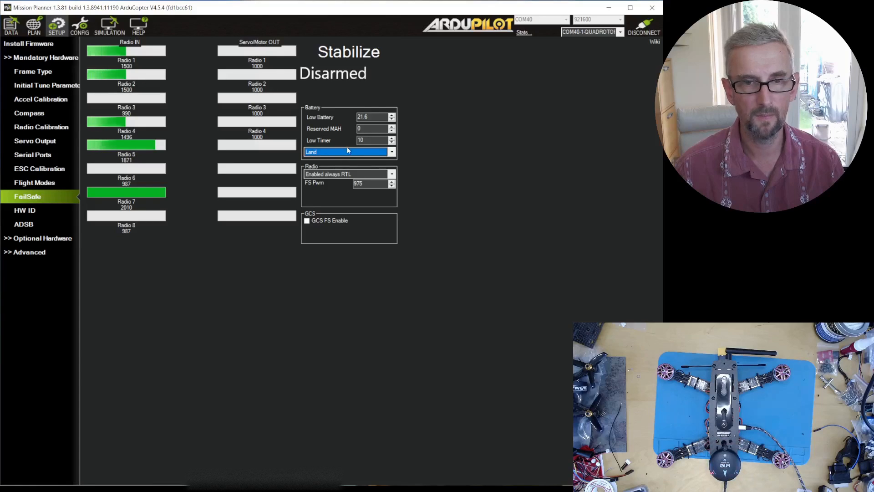
click(391, 175)
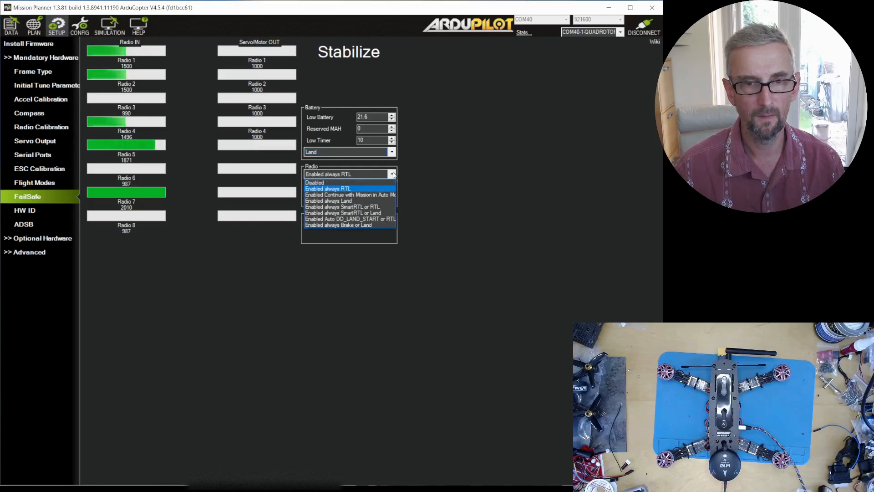
click(378, 202)
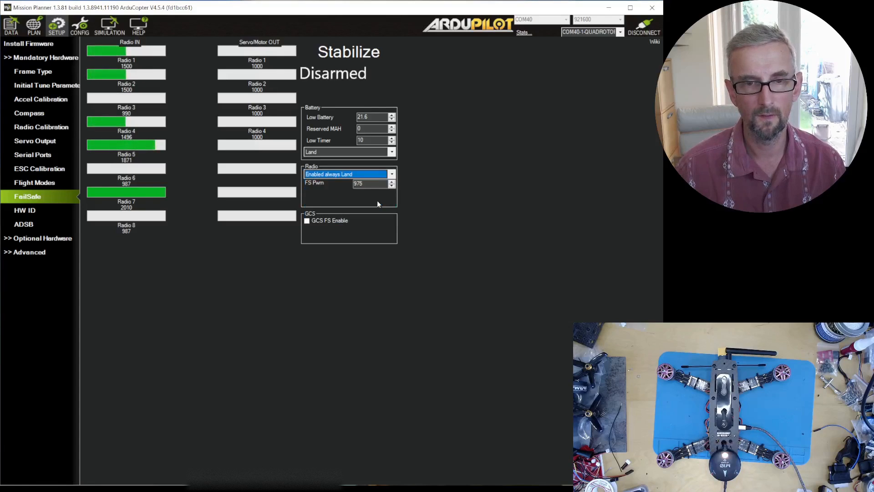
Step: Change the radio failsafe to Enabled always RTL and the low-battery failsafe action to RTL
click(370, 174)
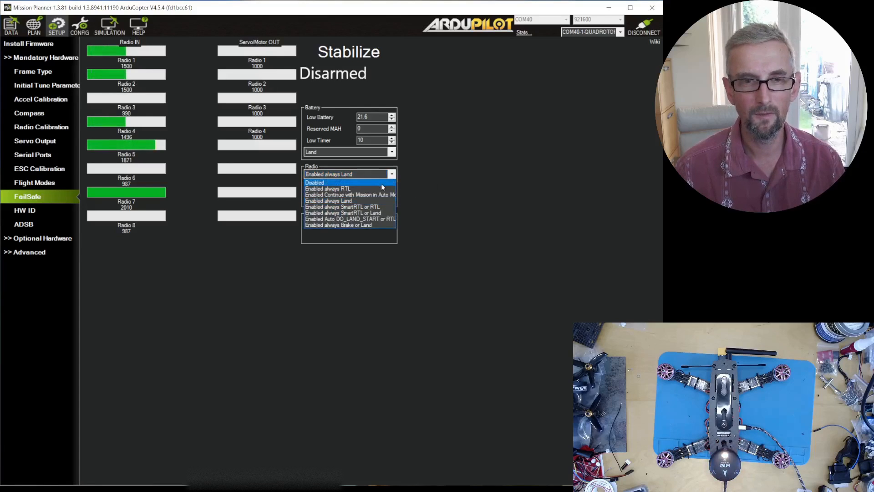
click(379, 189)
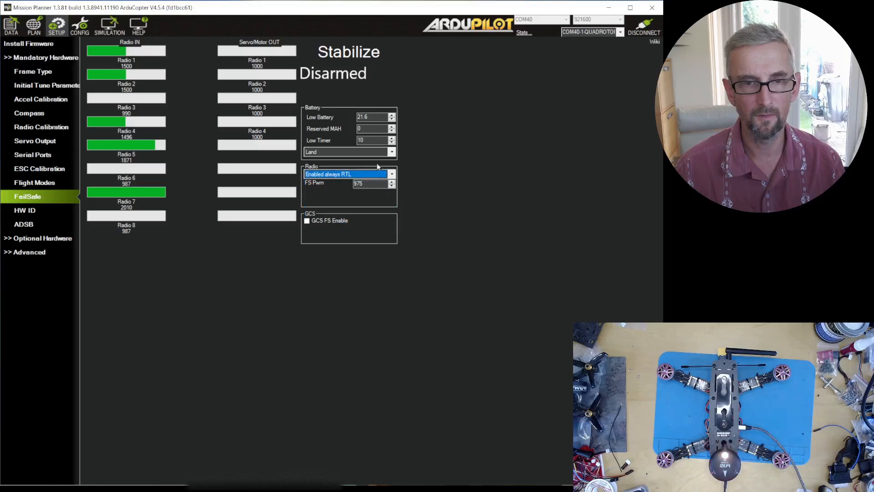
click(382, 150)
click(381, 173)
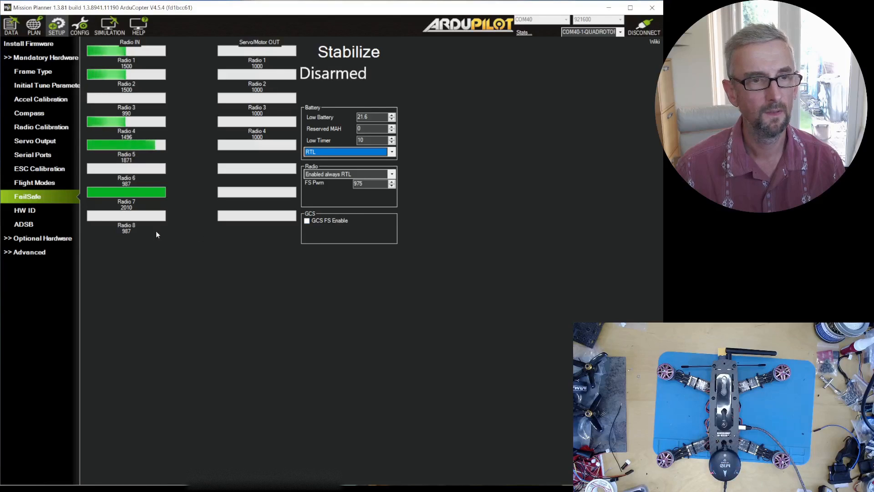
Step: Review the detected hardware IDs and the ADSB settings, and collapse the mandatory hardware list
click(59, 211)
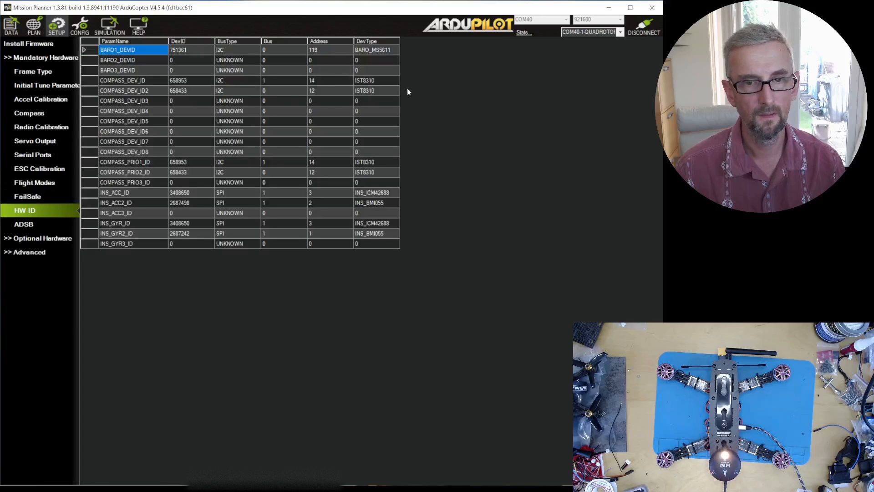
click(46, 225)
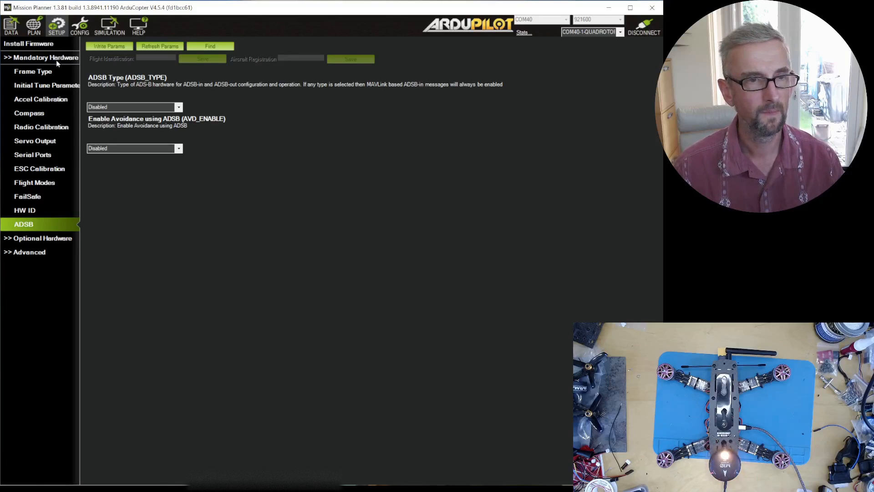
click(57, 59)
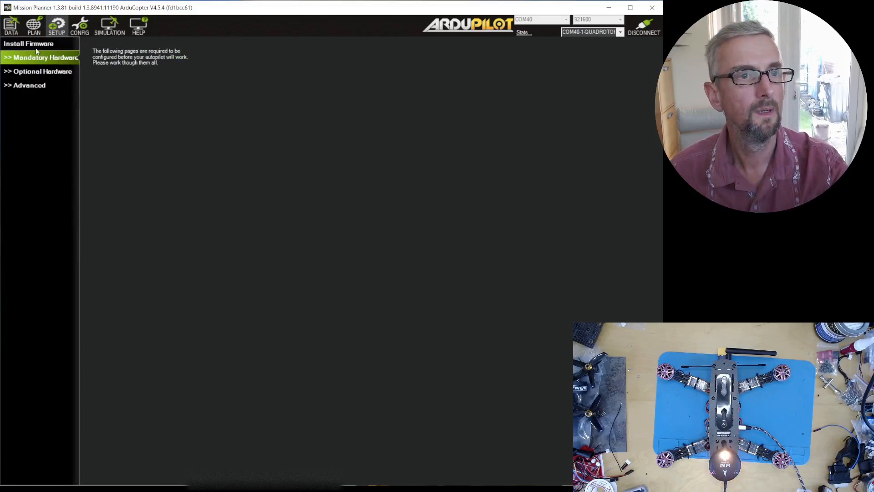
Step: From the flight data view, reboot the autopilot using the hidden developer tools window, and close that window
click(11, 25)
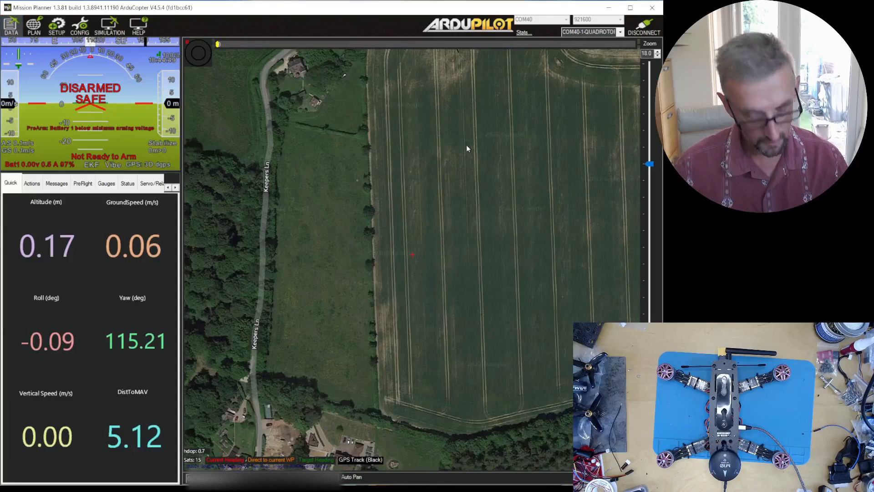
key(ctrl+f)
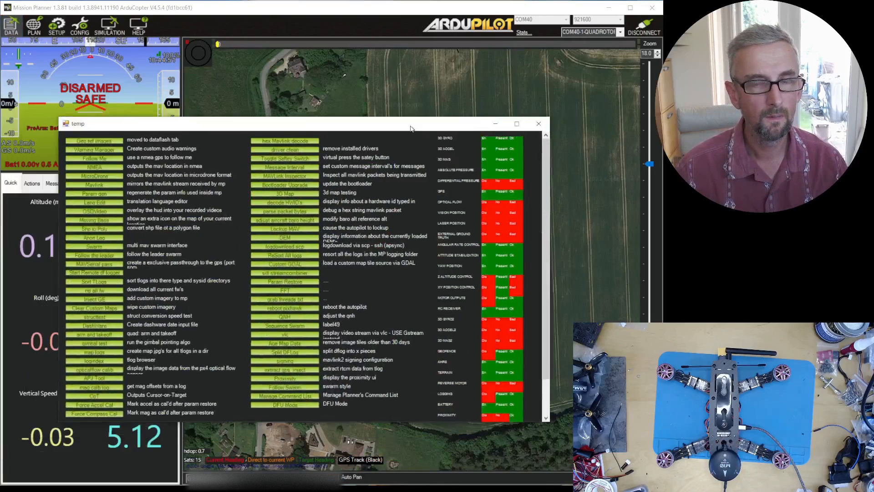
drag(411, 129, 437, 107)
click(323, 285)
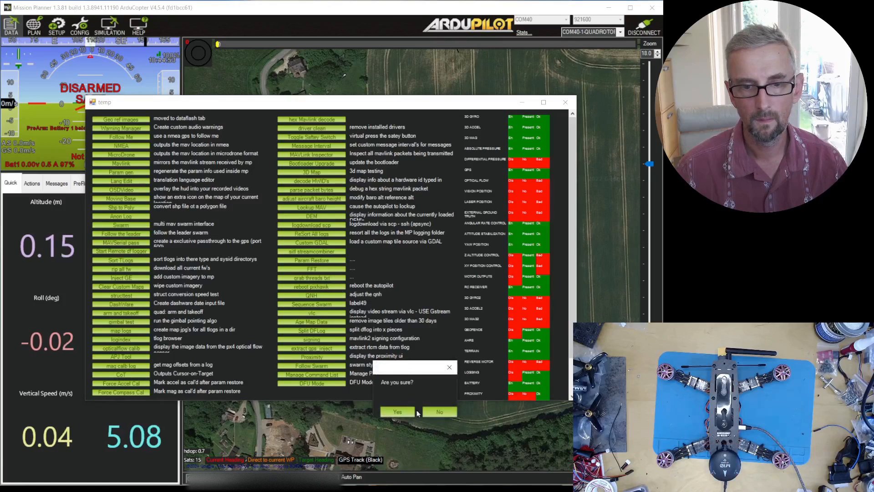
click(414, 411)
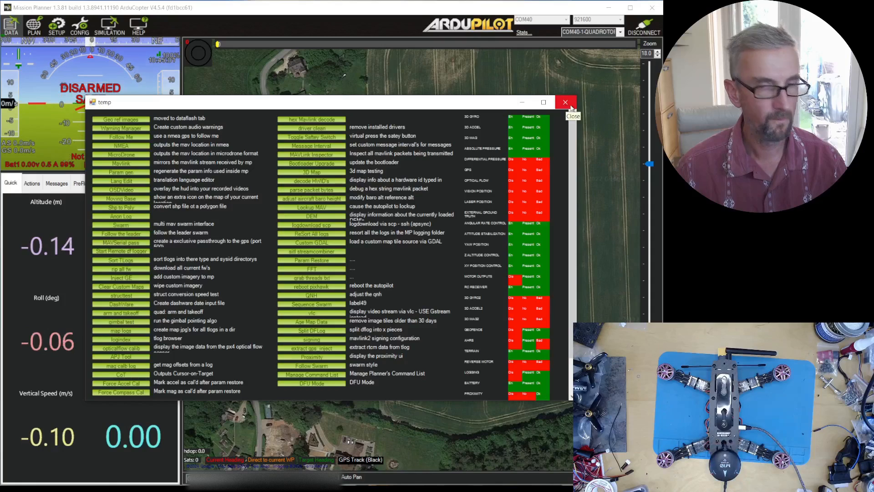
click(569, 106)
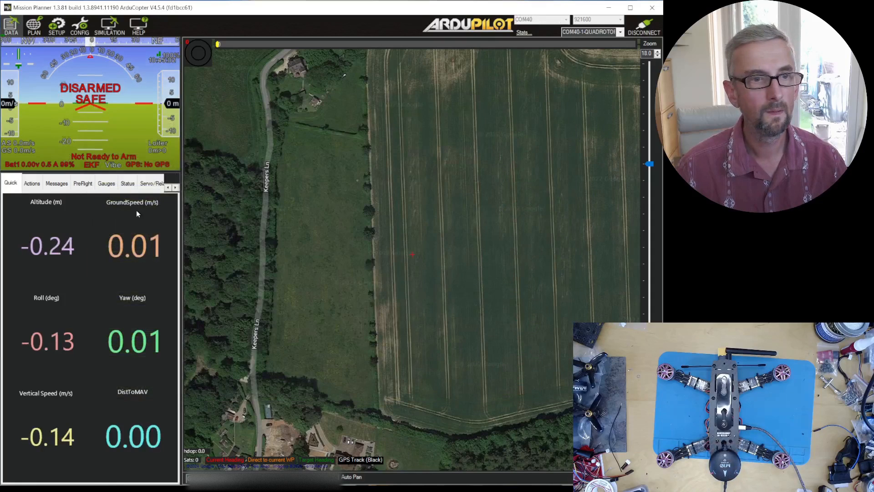
Step: Look through the optional hardware setup pages for Sik Radio, Battery Monitor, OSD and Motor Test
click(57, 26)
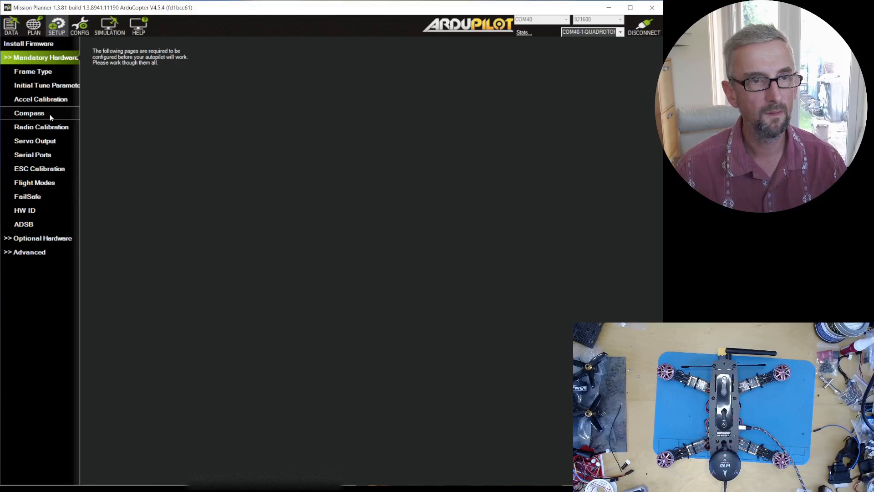
click(42, 59)
click(53, 72)
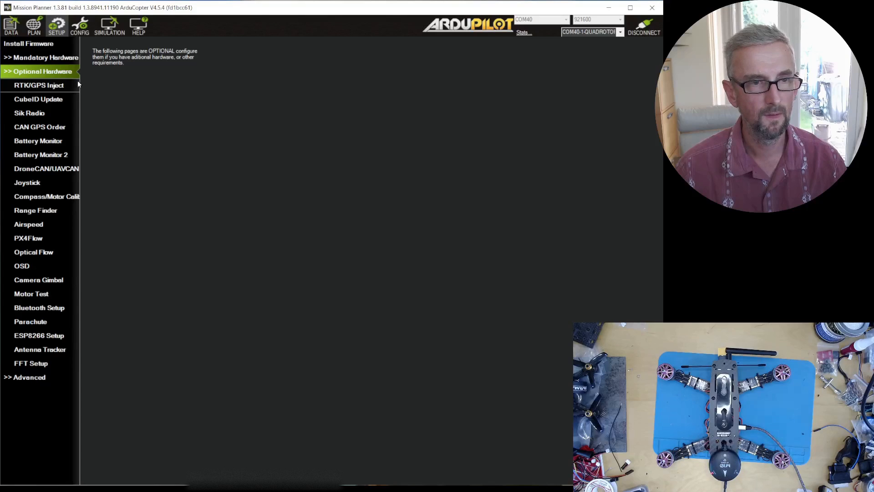
click(49, 115)
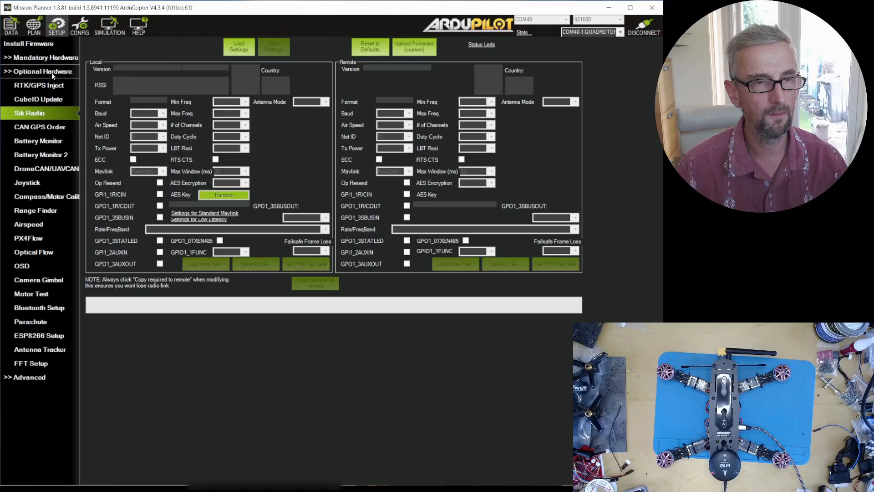
click(51, 143)
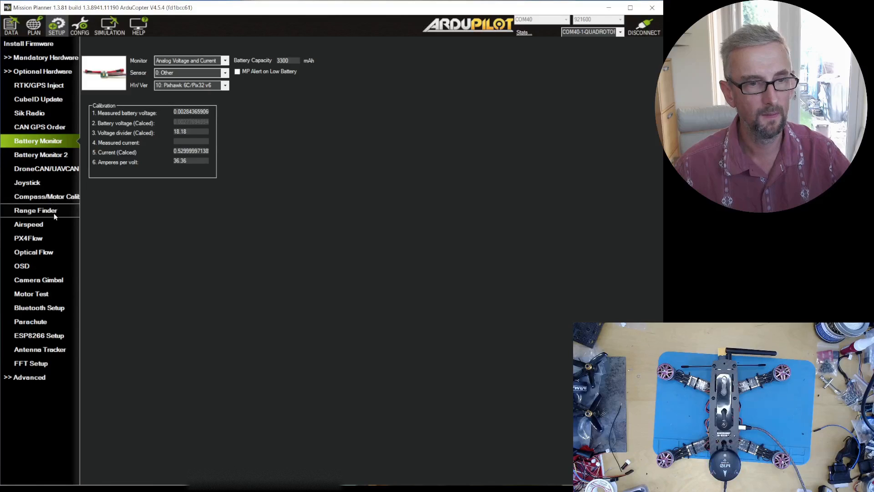
click(52, 271)
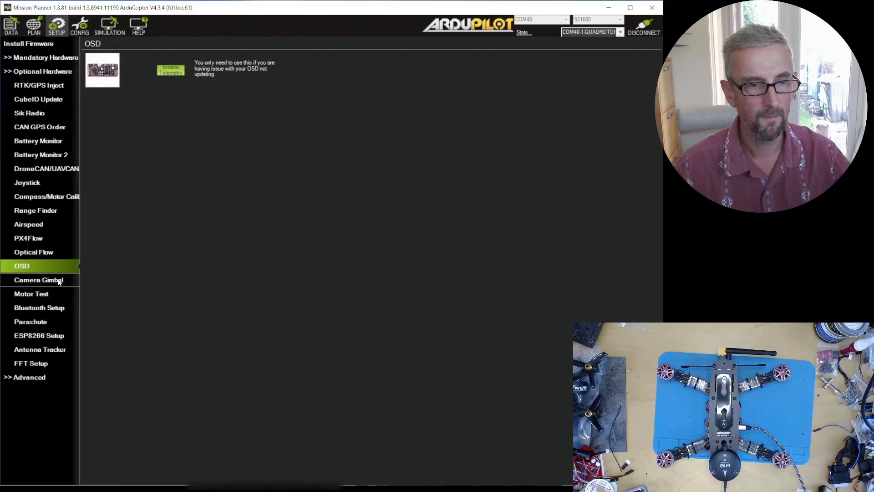
click(53, 294)
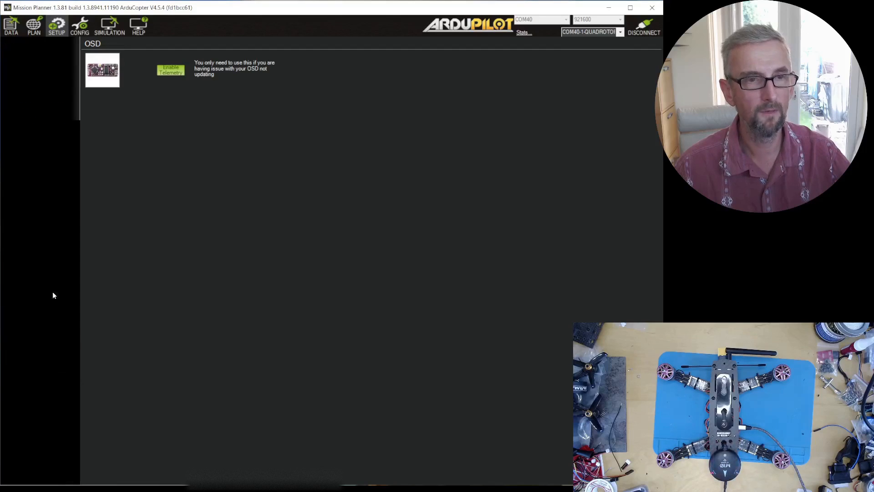
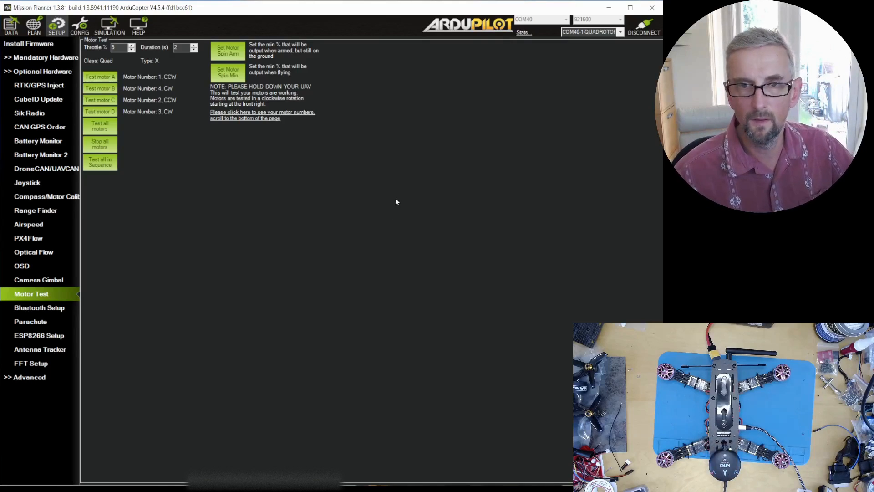
Step: Disconnect from the flight controller and reconnect to it on COM40 at 921600 baud
click(646, 26)
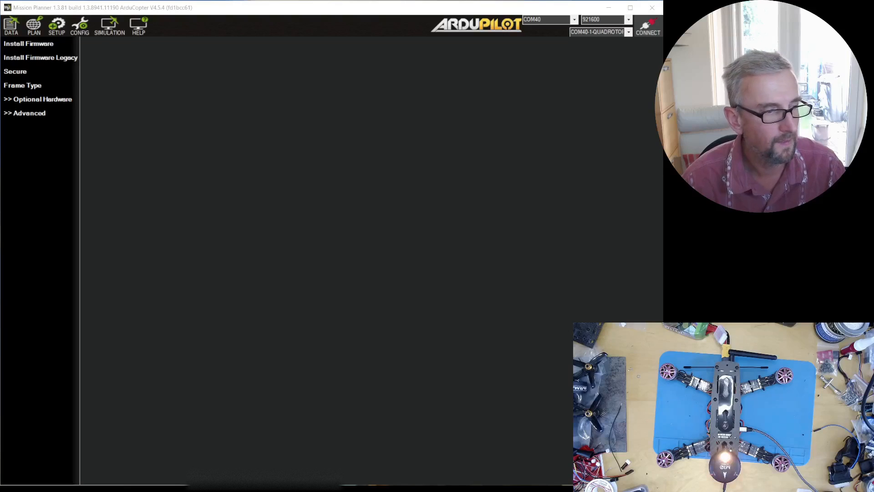
click(645, 26)
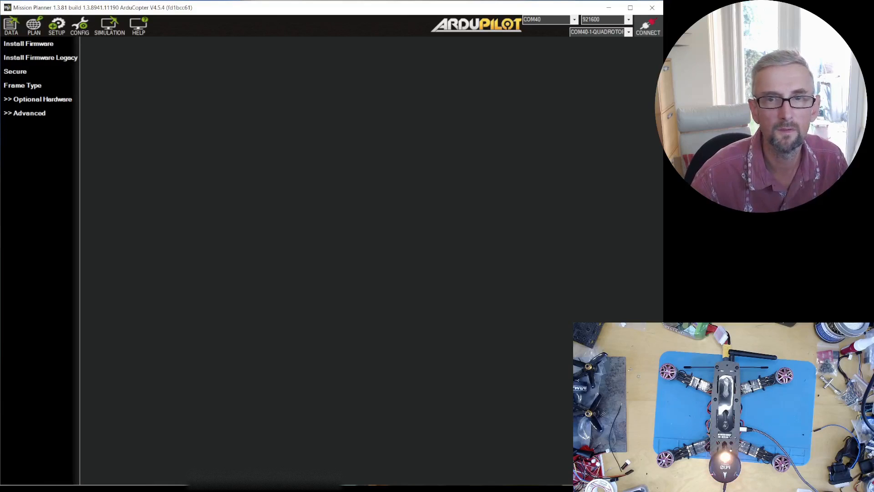
click(651, 26)
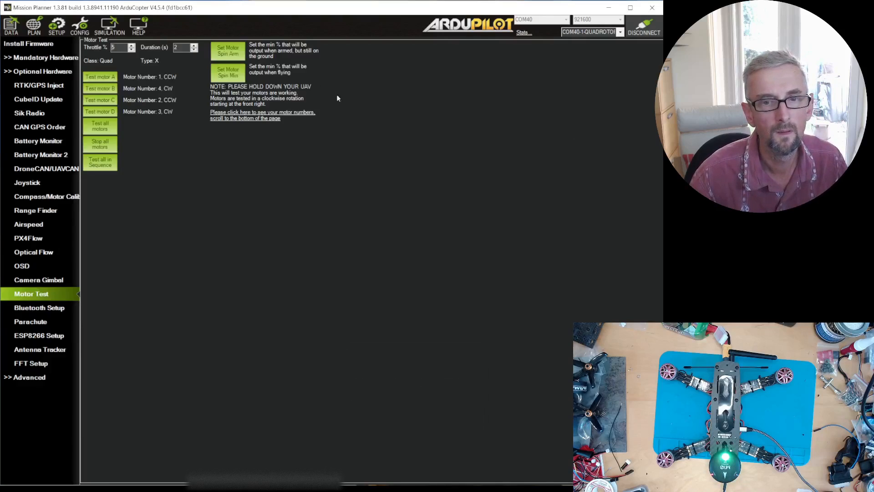
Step: Filter the full parameter list by BRD_SAFE, set BRD_SAFETY_DEFLT to 0, write the parameters and acknowledge the dialogs
click(80, 25)
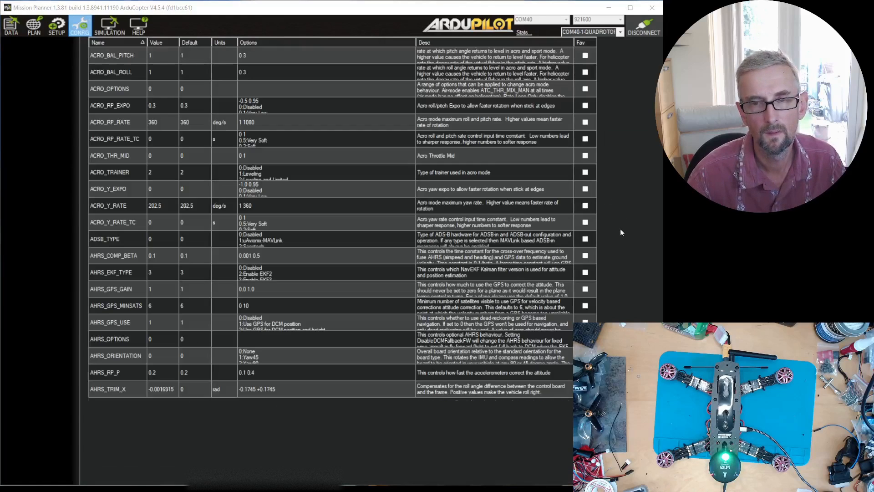
text(BRD_)SAFE)
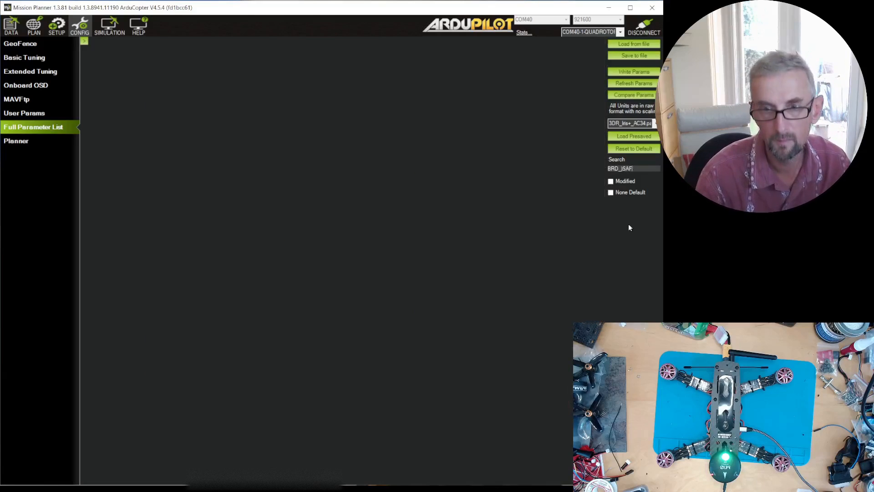
key(BackSpace)
key(BackSpace)
key(BackSpace)
key(BackSpace)
key(BackSpace)
text(SAFE)
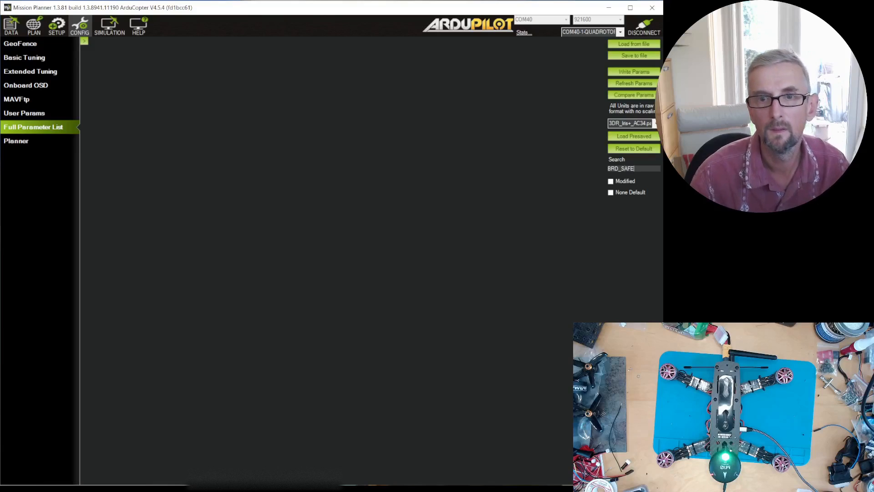
click(165, 53)
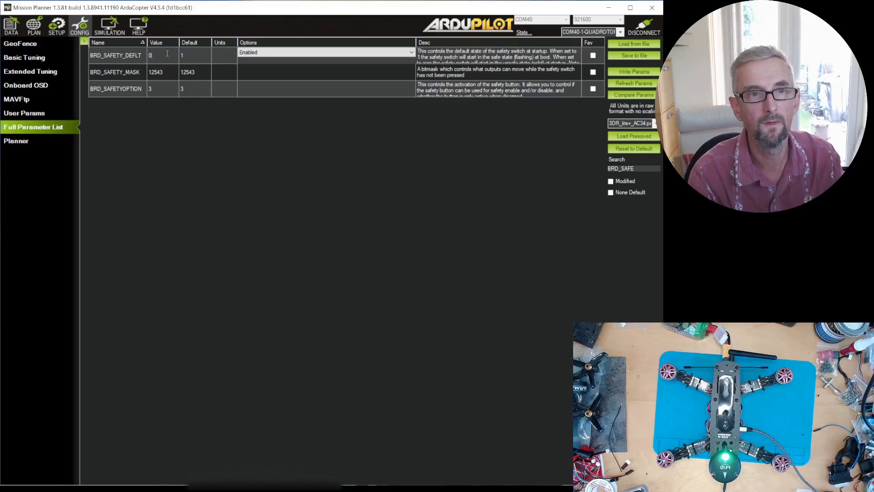
text(0)
key(Tab)
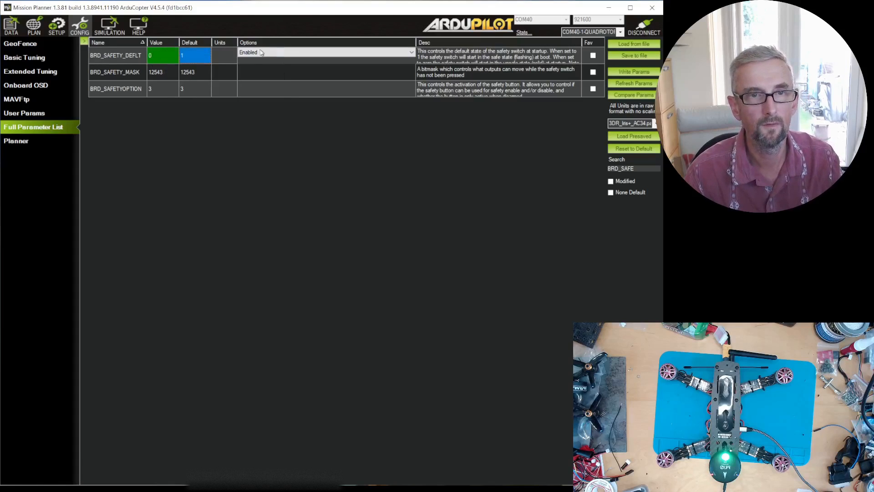
click(640, 71)
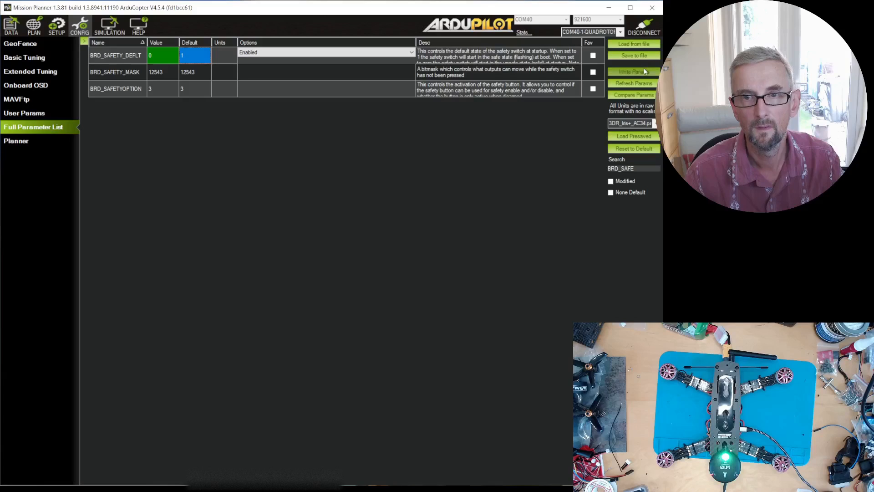
click(453, 405)
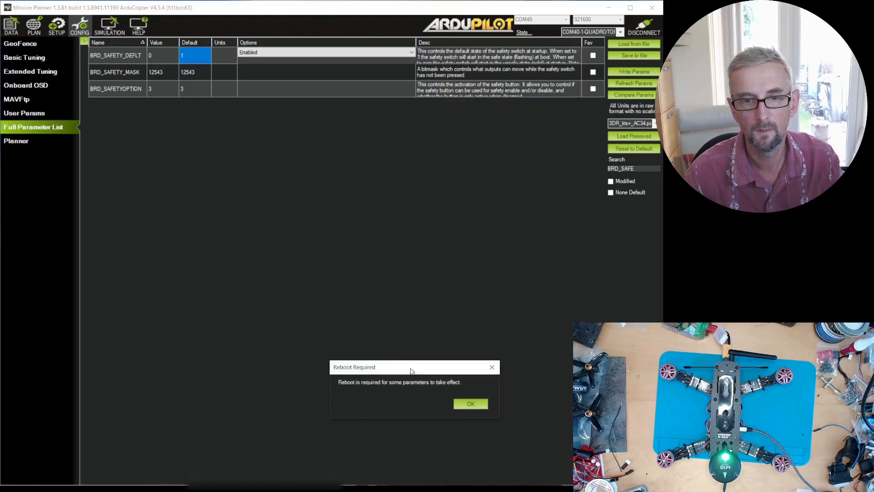
click(460, 403)
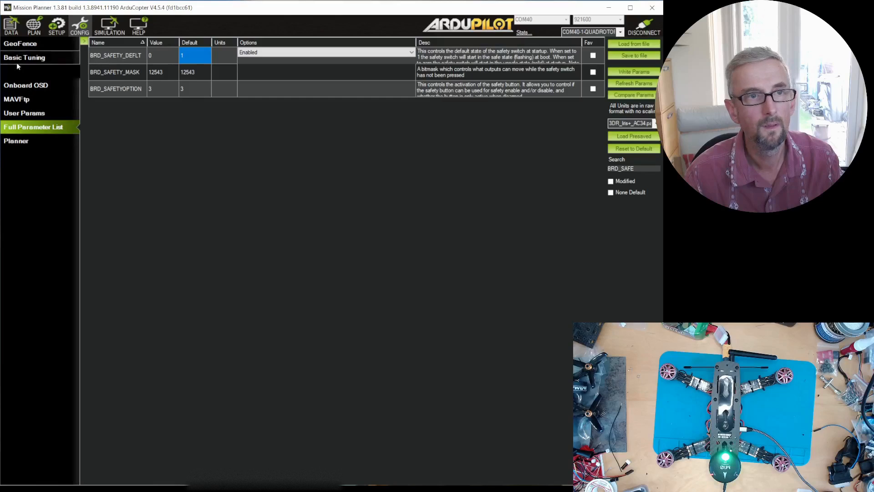
Step: Drop the flight controller link, re-establish it on COM40 and return to the motor test page
click(640, 25)
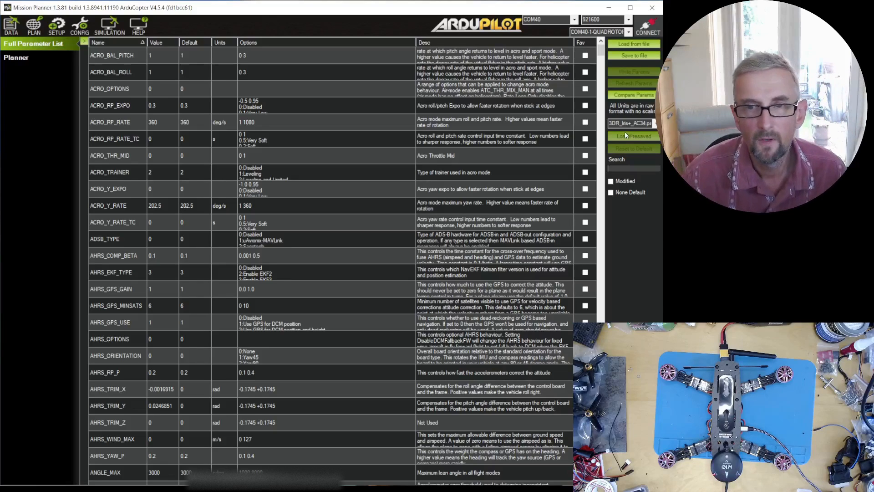
click(651, 27)
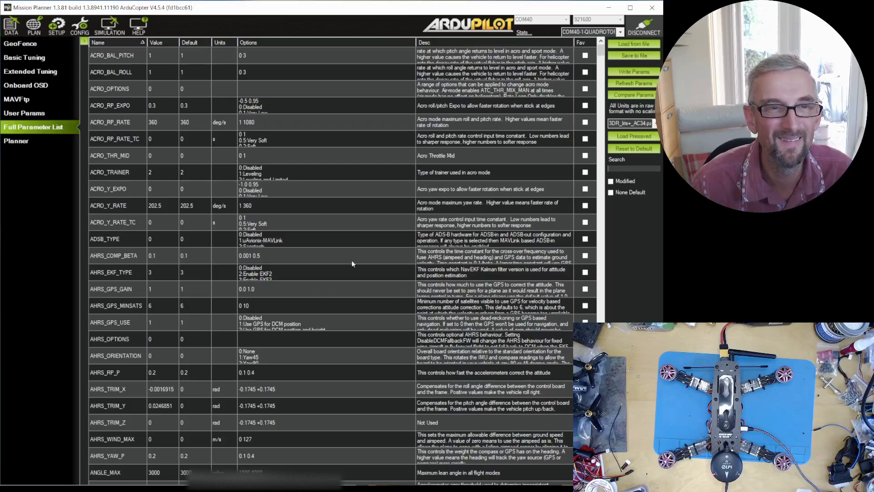
click(57, 28)
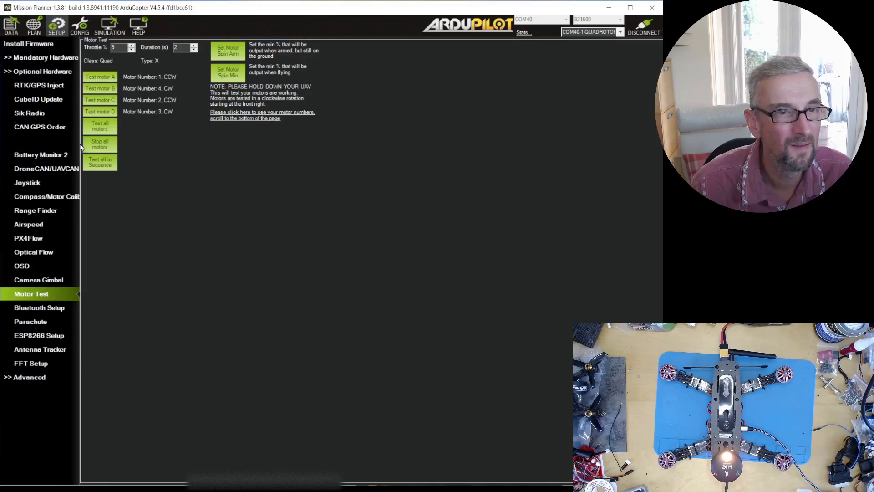
click(41, 58)
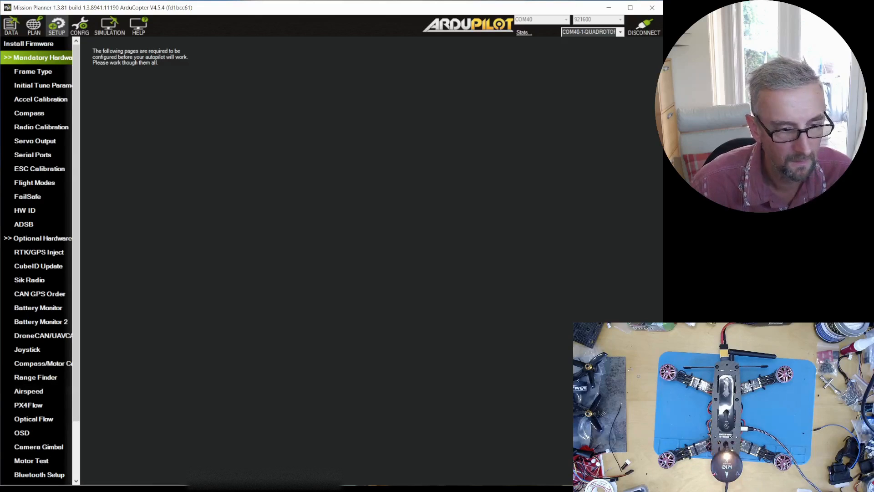
key(alt+Tab)
drag(494, 307, 822, 347)
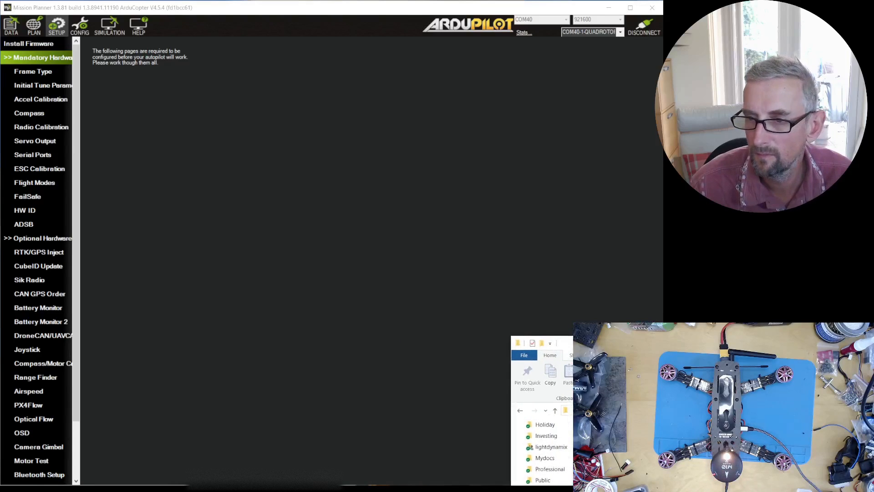
key(alt+Tab)
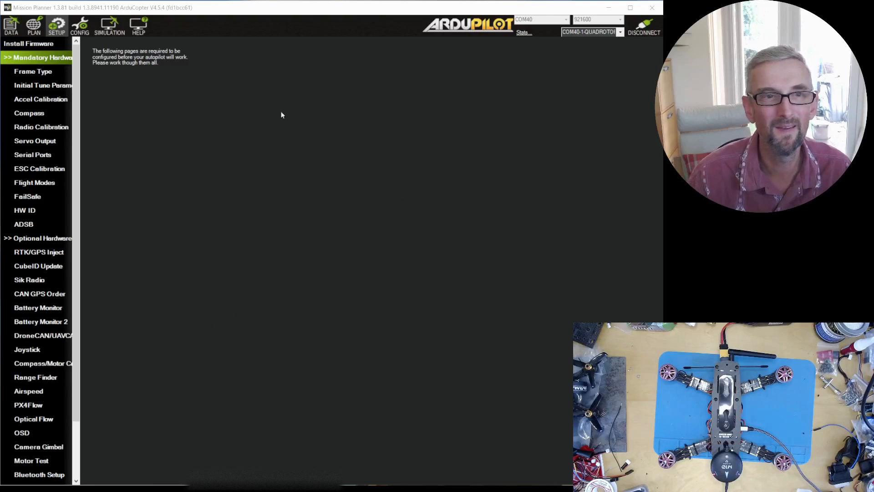
Step: On the servo output page, set the function of outputs 9, 10, 11 and 12 to Disabled
click(60, 25)
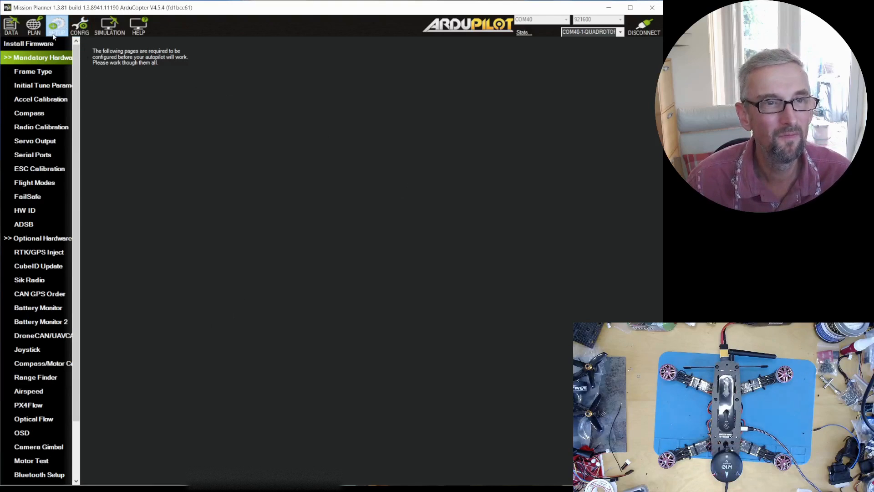
click(53, 35)
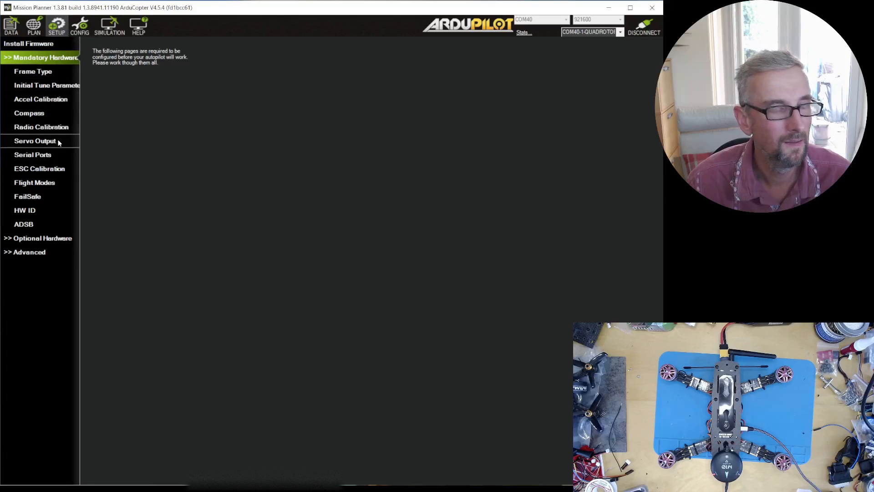
click(58, 141)
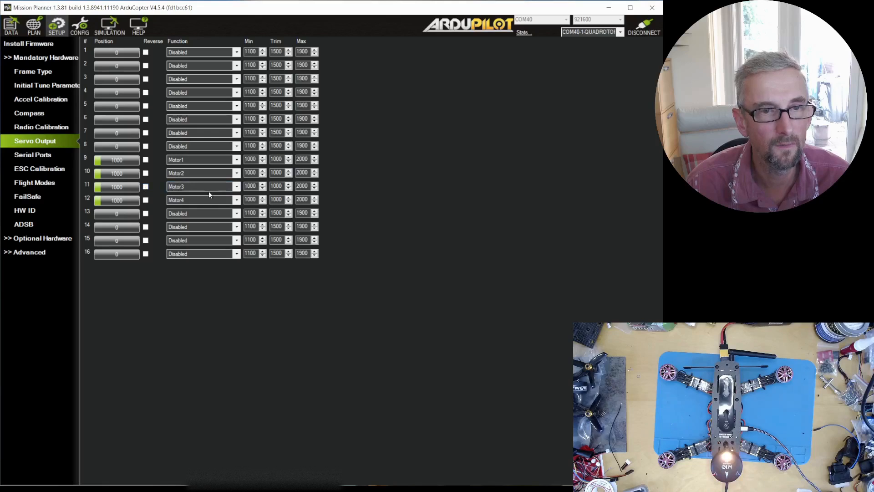
click(222, 159)
scroll(231, 175, up, 7)
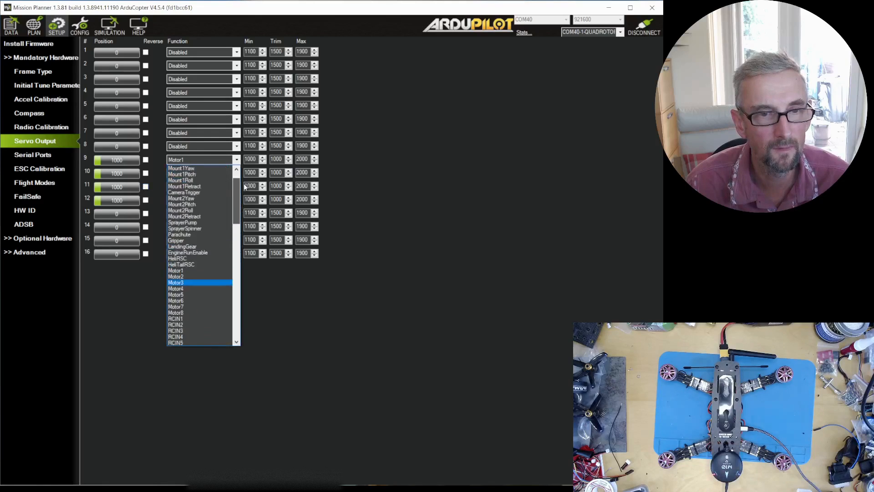
click(223, 175)
click(225, 174)
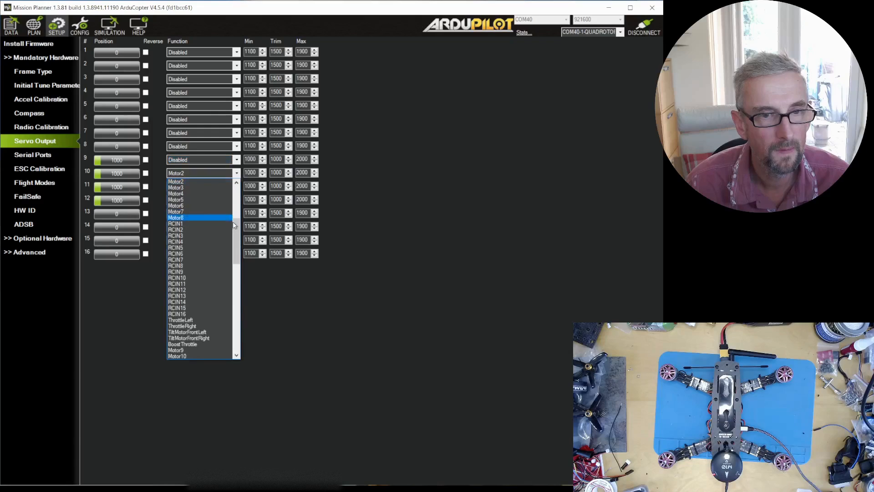
scroll(241, 184, up, 5)
click(221, 188)
click(221, 187)
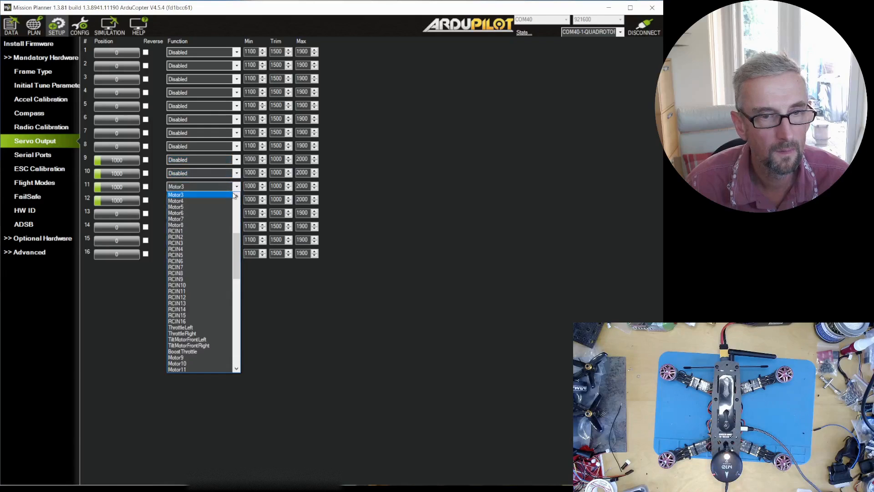
scroll(236, 241, up, 5)
click(224, 198)
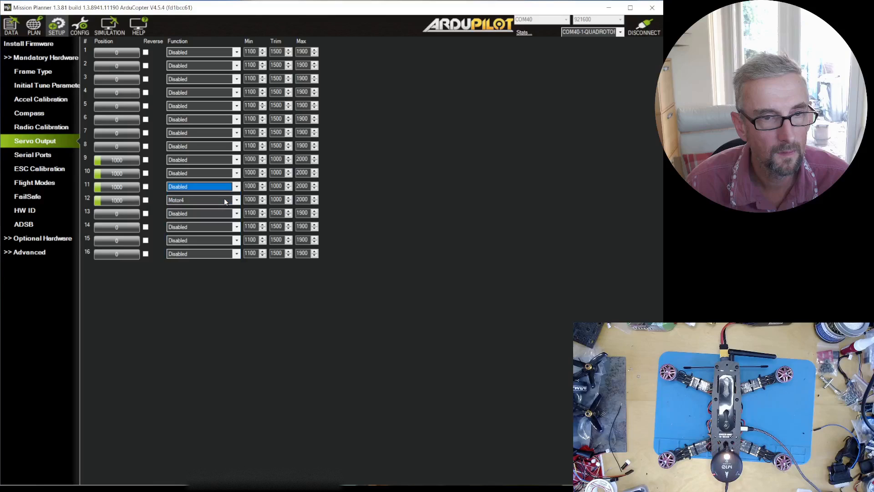
click(224, 200)
scroll(221, 228, up, 5)
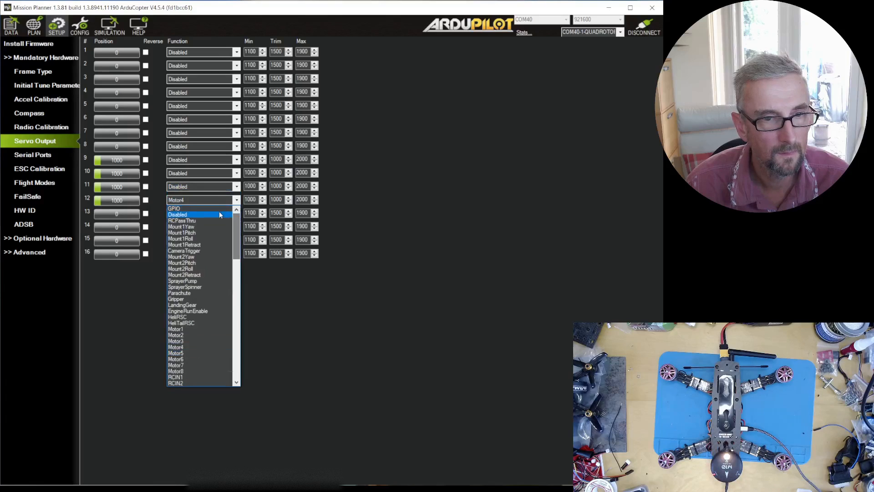
click(219, 211)
Step: Assign Motor1, Motor2, Motor3 and Motor4 to servo outputs 11, 12, 13 and 14 respectively
click(207, 187)
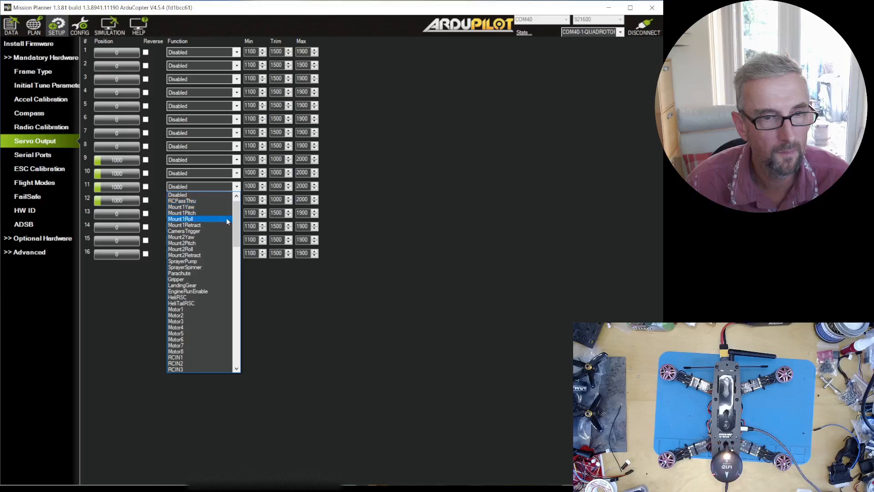
click(216, 310)
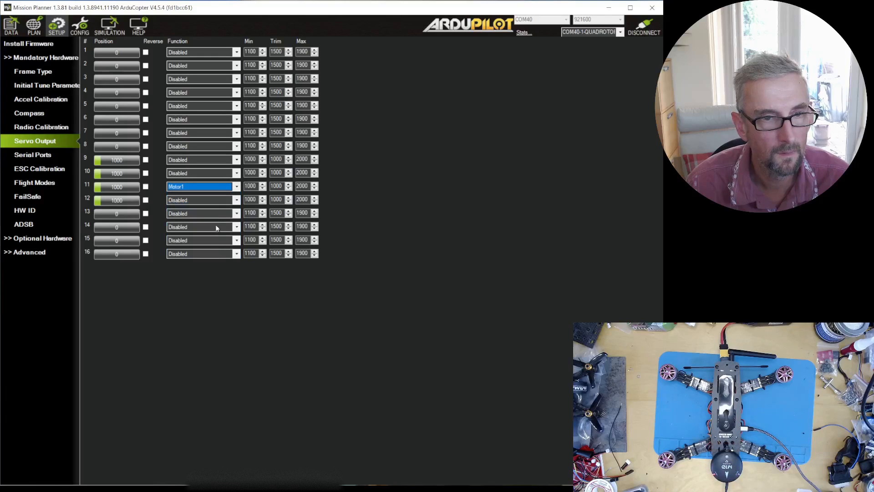
click(220, 200)
click(208, 330)
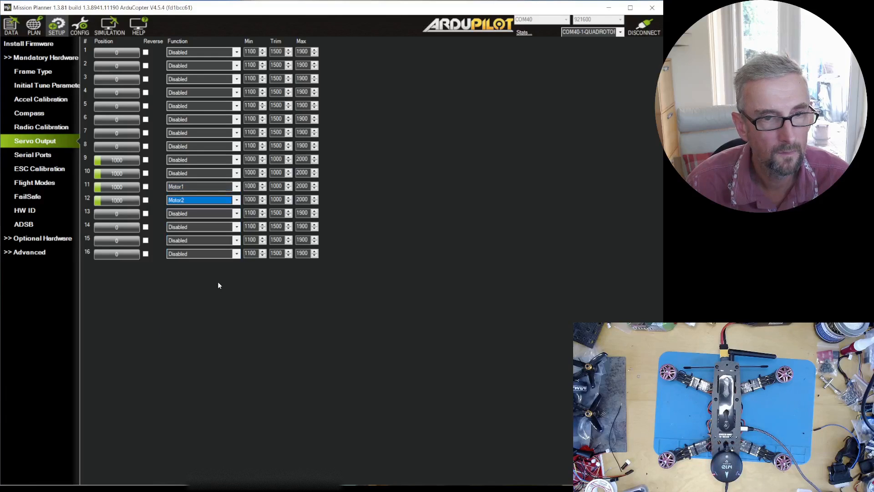
click(223, 214)
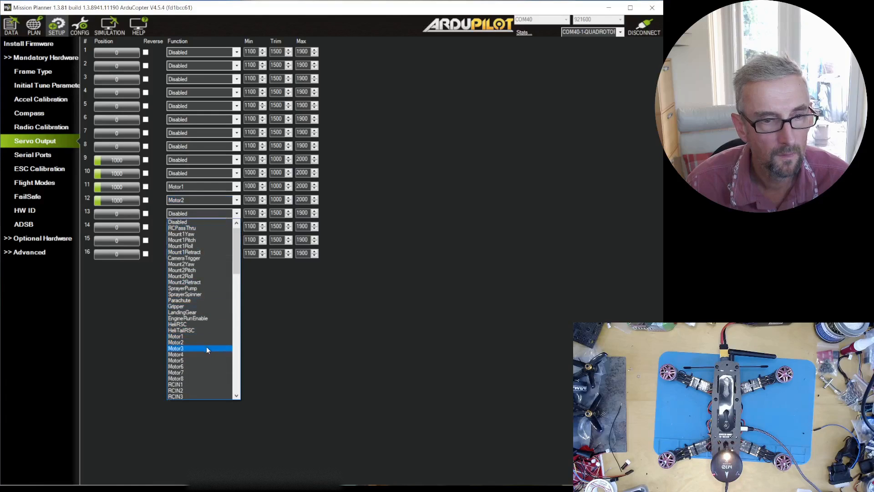
click(207, 348)
click(227, 227)
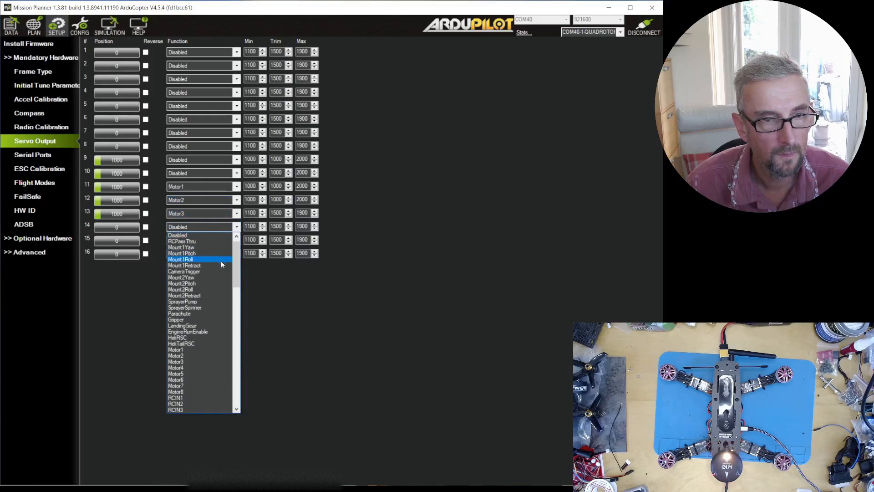
click(209, 368)
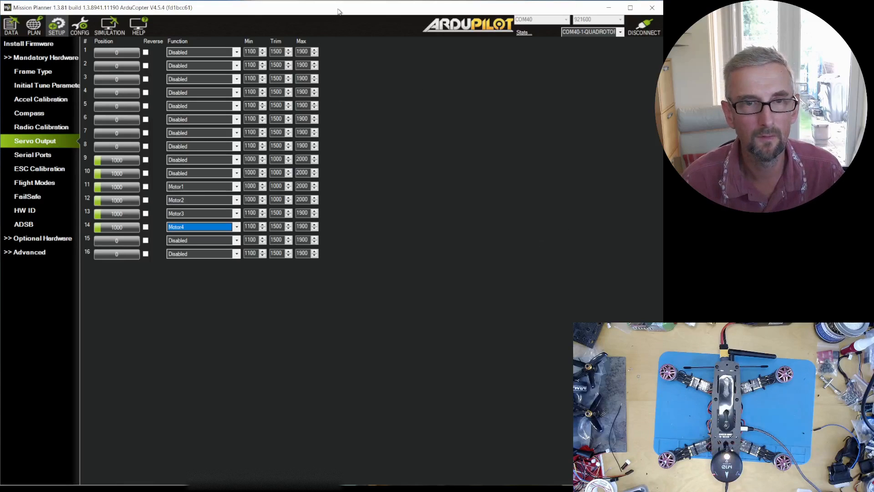
Step: Go to the motor test page under optional hardware and run the tests for motors A and B
drag(338, 10, 340, 14)
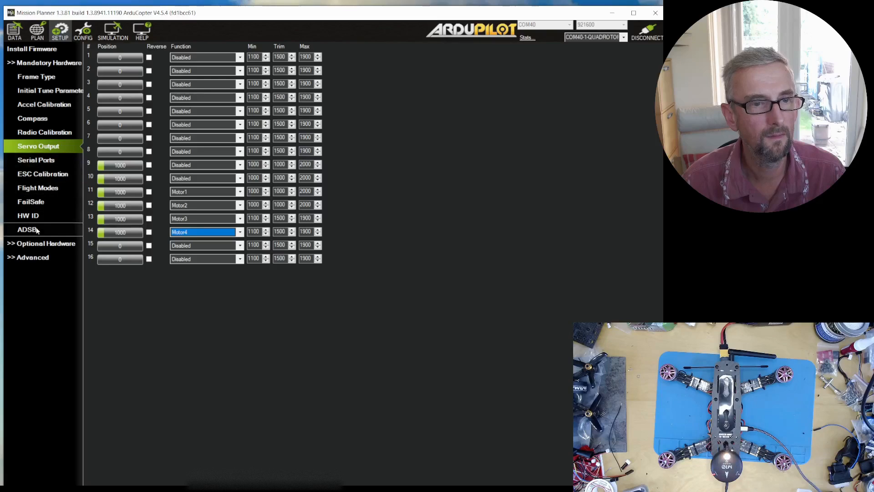
click(44, 245)
scroll(44, 246, down, 3)
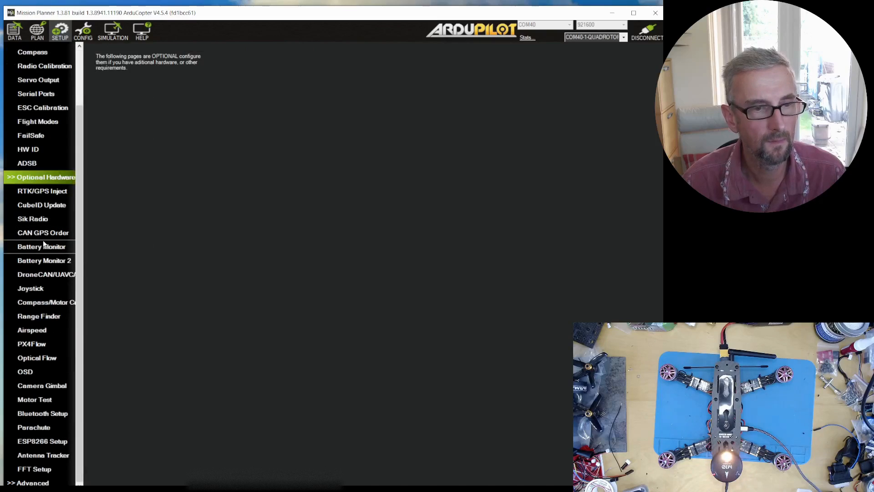
click(55, 400)
click(104, 85)
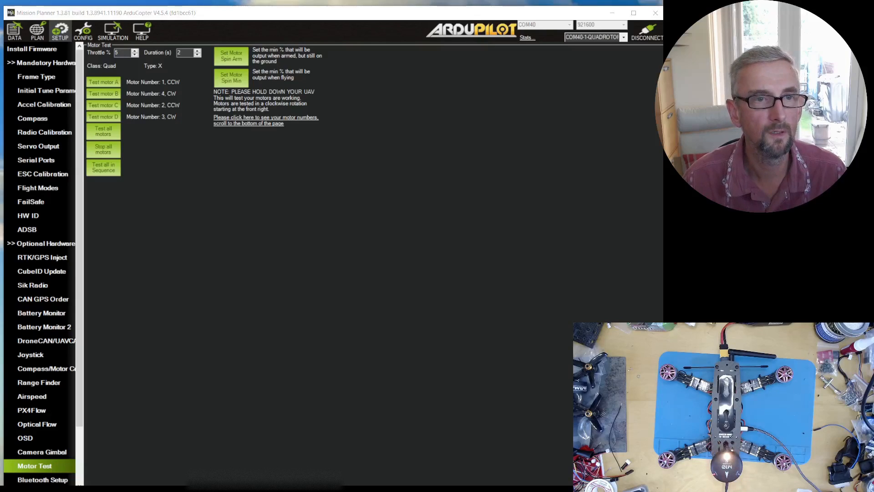
click(112, 82)
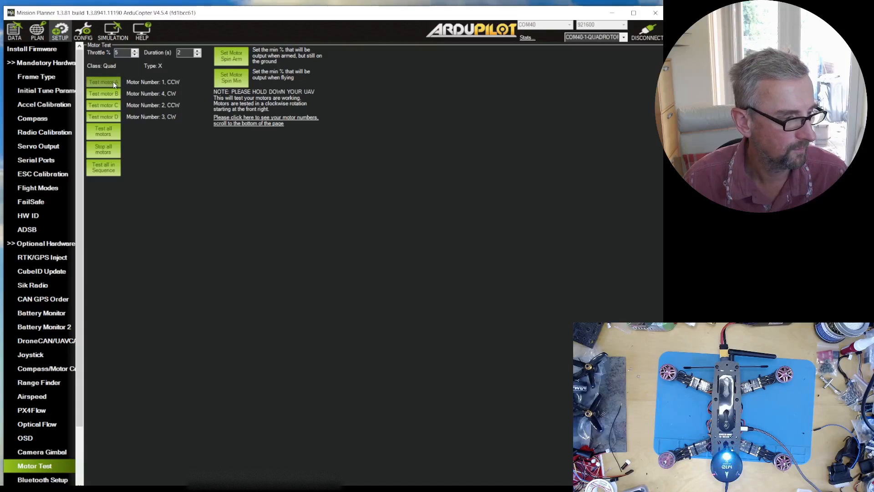
click(109, 93)
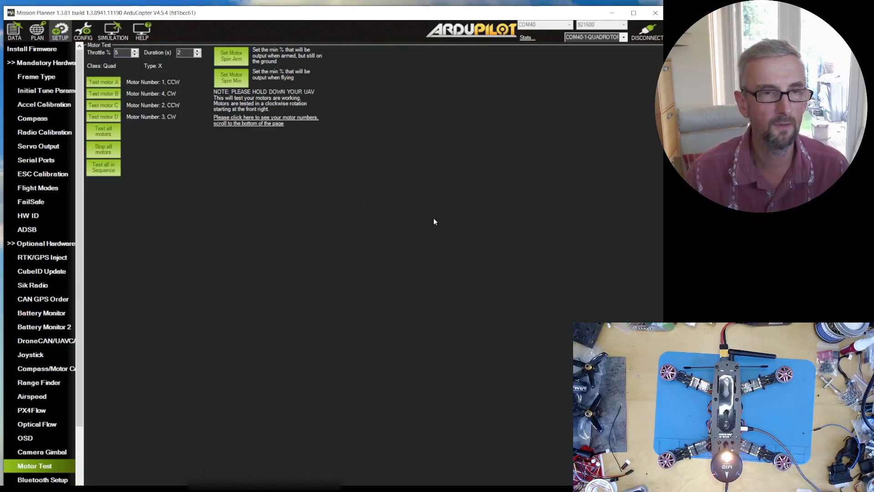
Step: Filter the full parameter list by servo_blh_bd and enable channels 11, 12, 13 and 14 in the SERVO_BLH_BDMASK bitmask
click(89, 32)
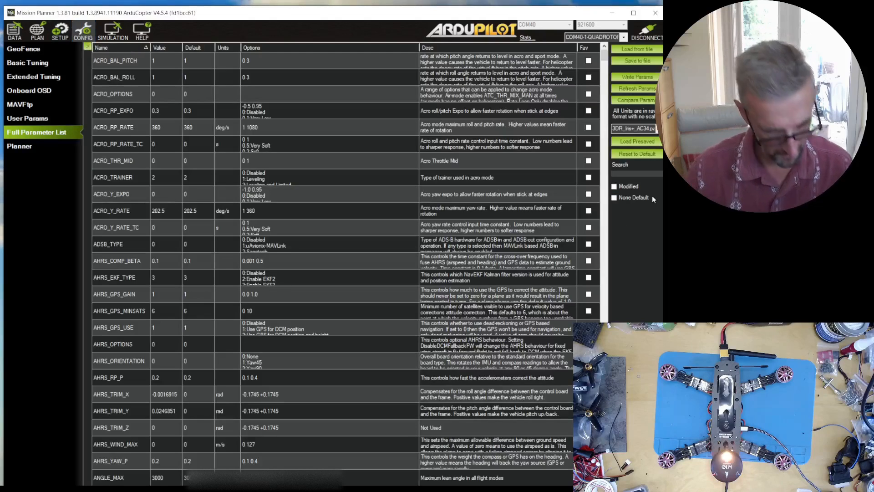
text(servo_blh)
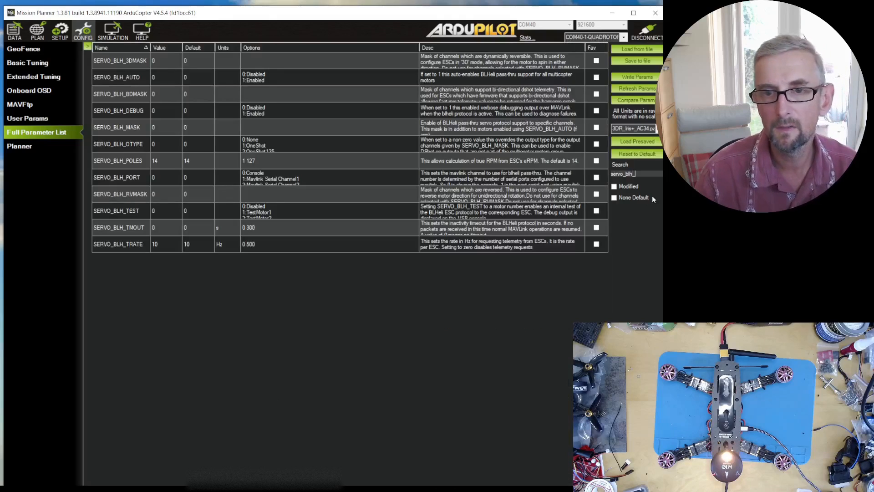
text(_bd)
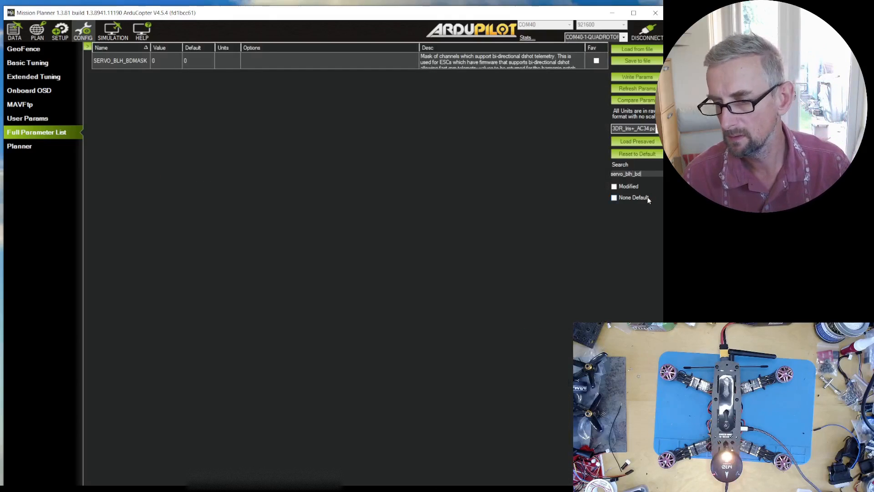
click(173, 62)
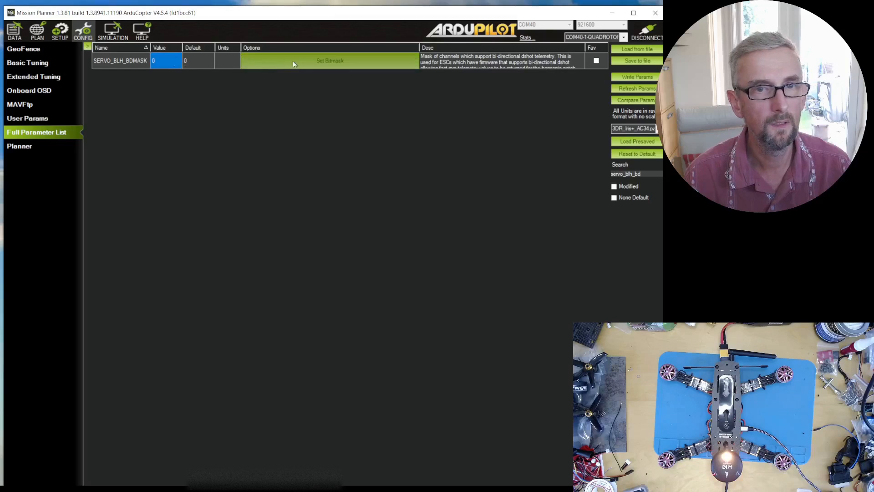
click(304, 57)
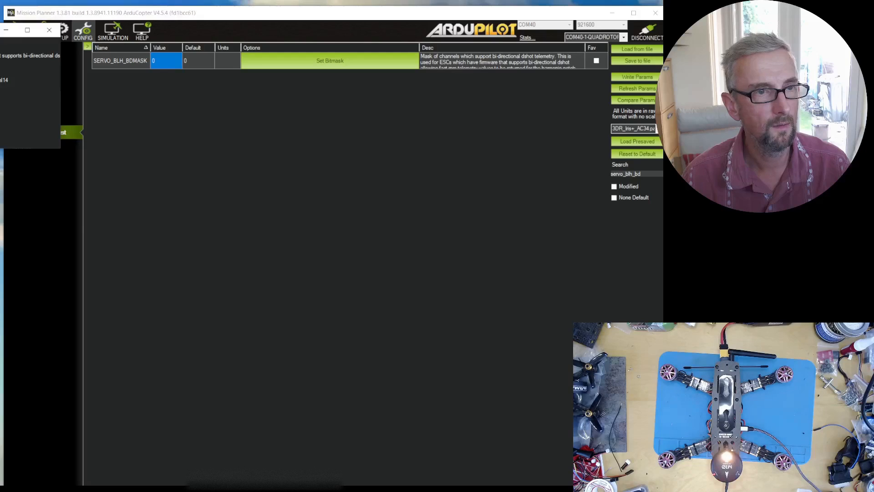
drag(0, 31, 417, 132)
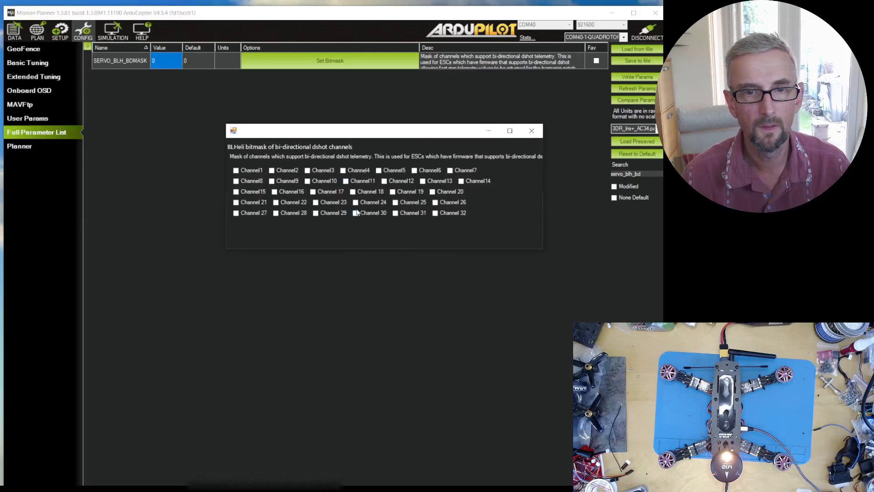
click(347, 182)
click(384, 181)
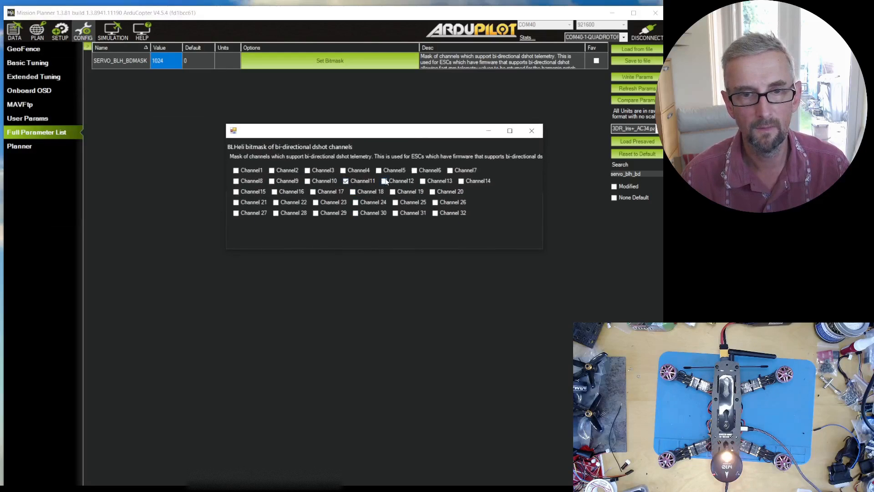
click(423, 181)
click(461, 181)
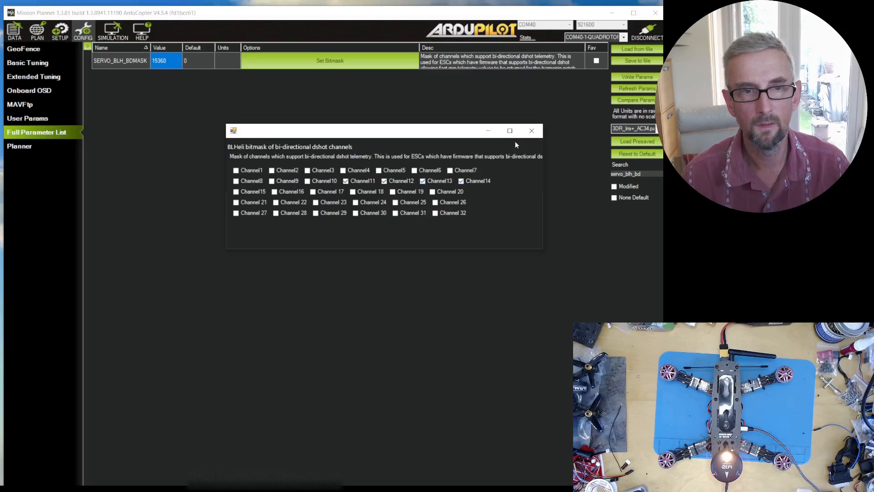
click(532, 131)
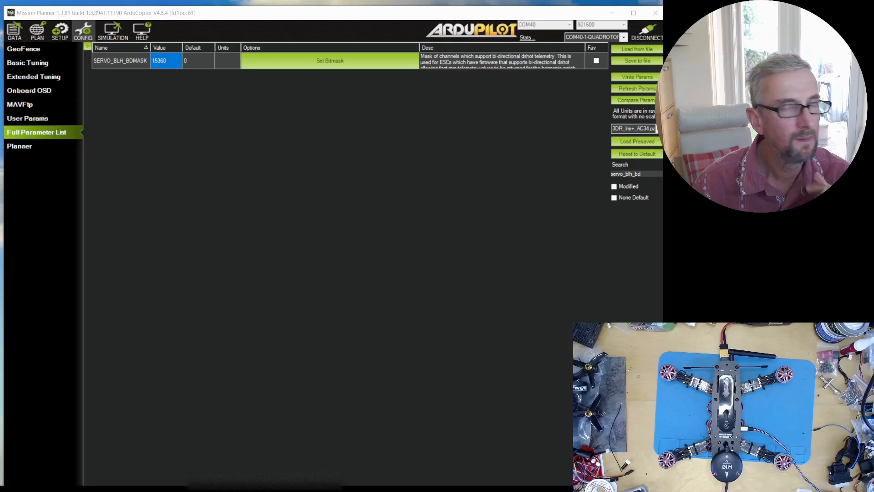
Step: Write the changed parameters to the flight controller and acknowledge the saved and reboot dialogs
click(644, 77)
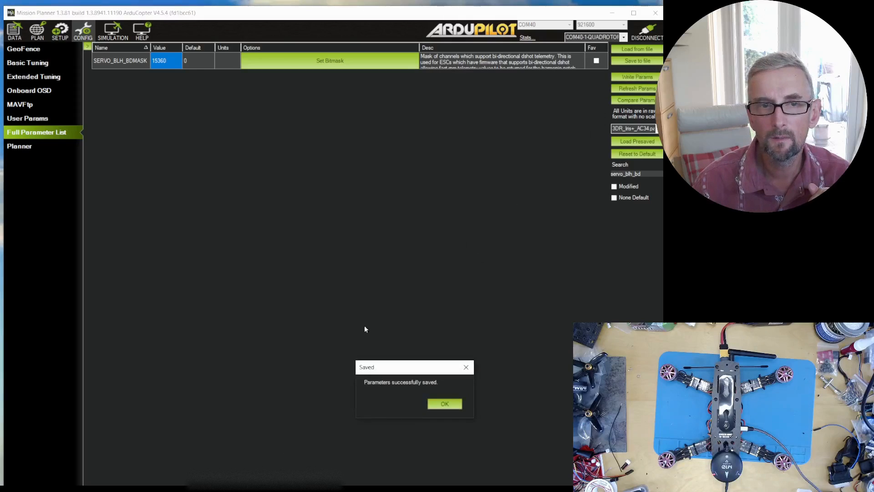
click(449, 404)
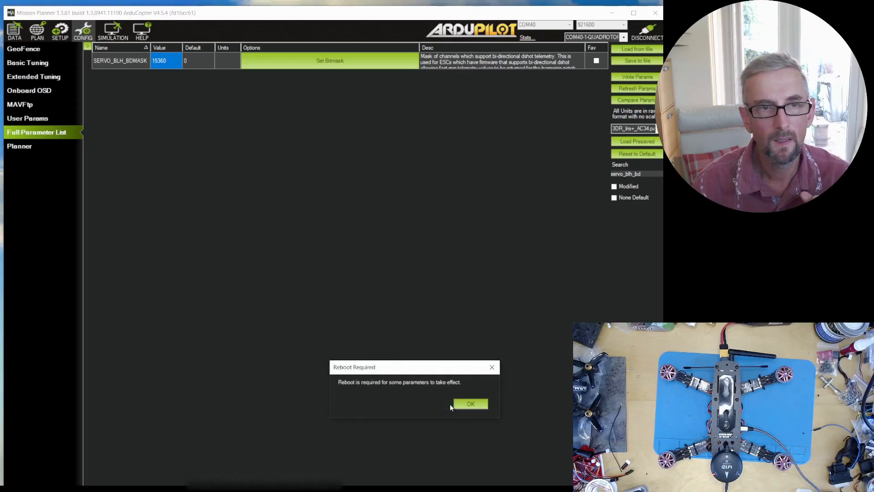
click(471, 405)
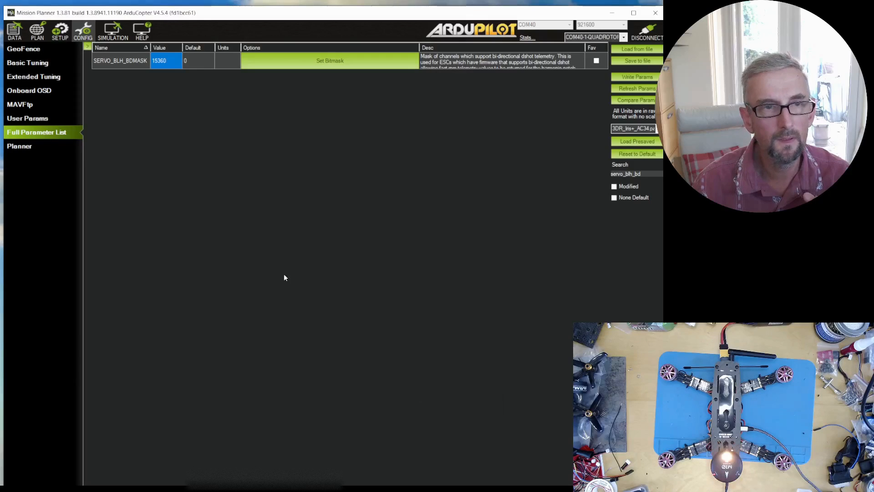
Step: Reconnect to the flight controller on COM40 at 921600 baud and test motor C on the motor test page
click(16, 31)
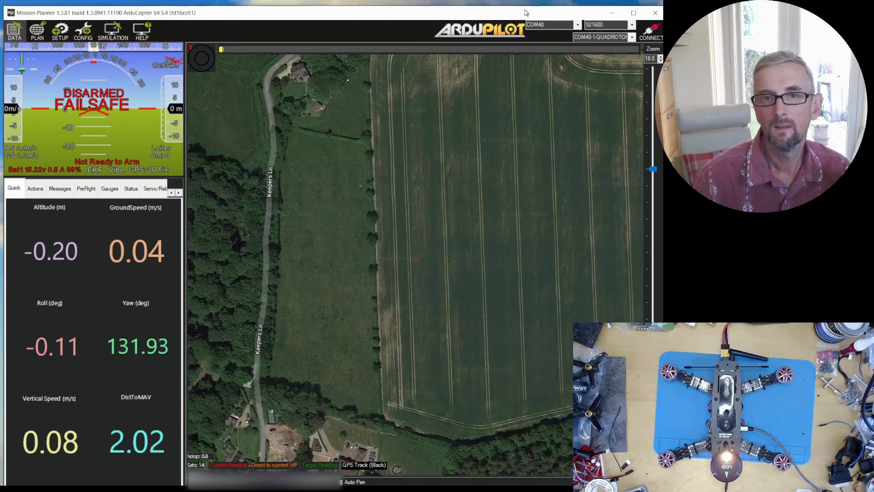
click(659, 35)
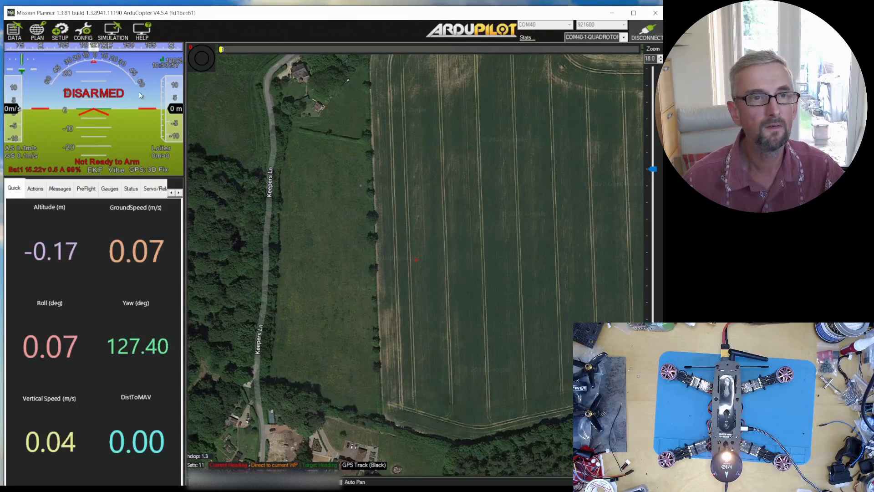
click(58, 33)
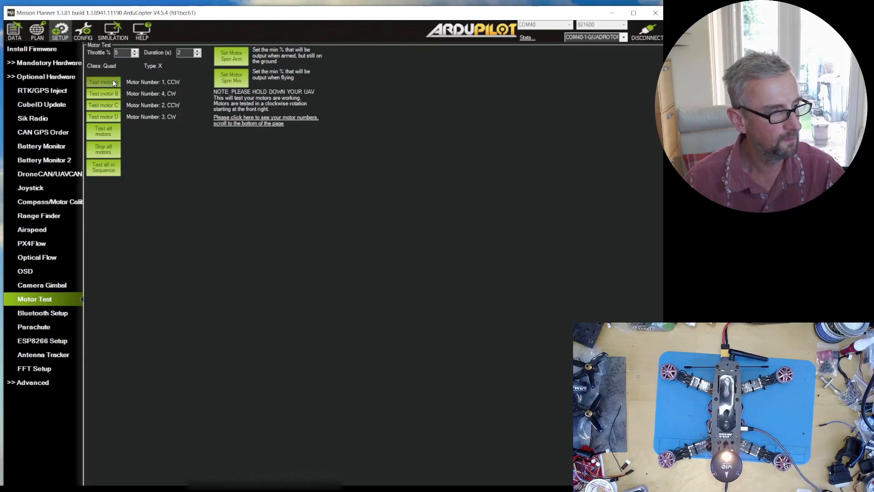
click(117, 108)
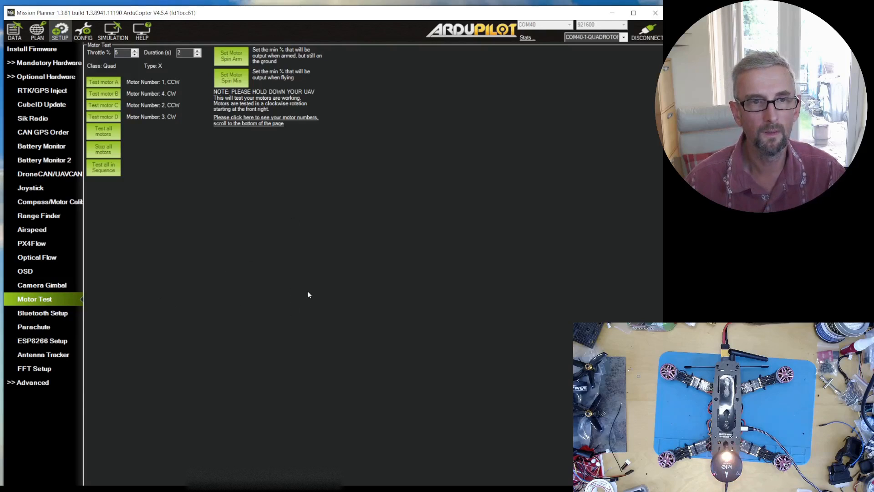
Step: Examine the ESC telemetry values in the status list of the flight data screen
click(15, 33)
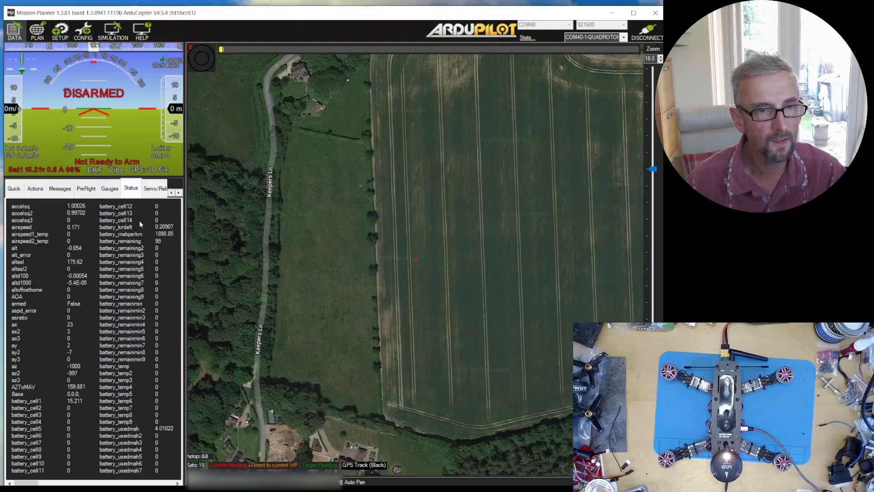
scroll(130, 245, down, 5)
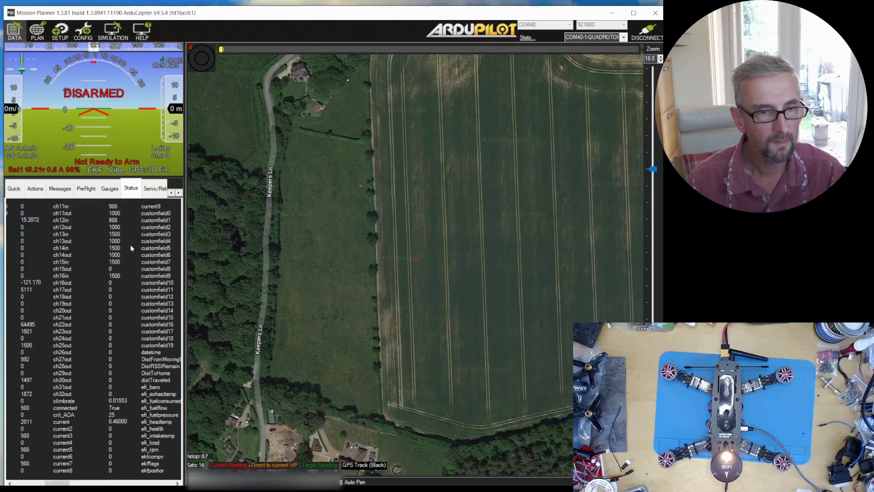
scroll(130, 245, down, 5)
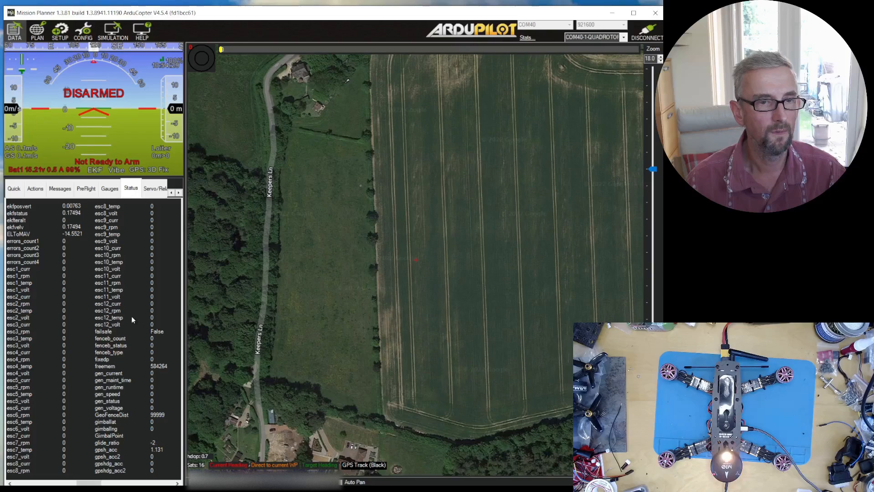
Step: Run all motors together for 10 seconds from the motor test page and view the live status values meanwhile
click(64, 35)
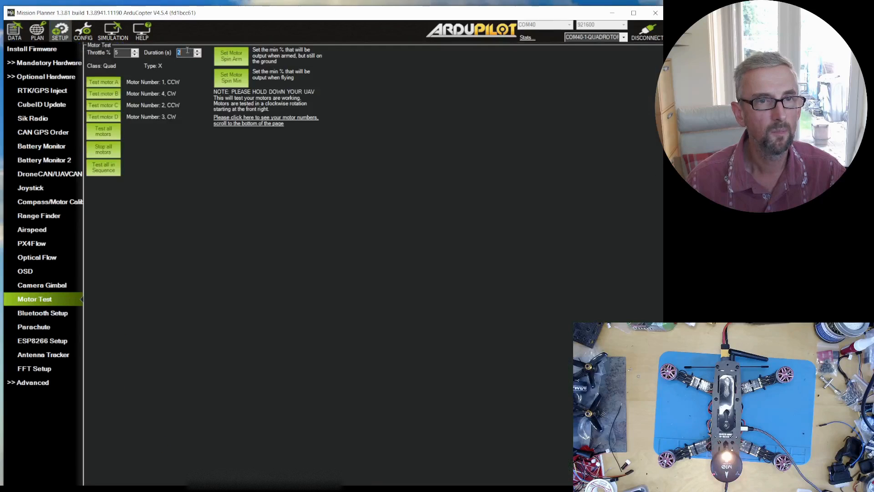
text(10)
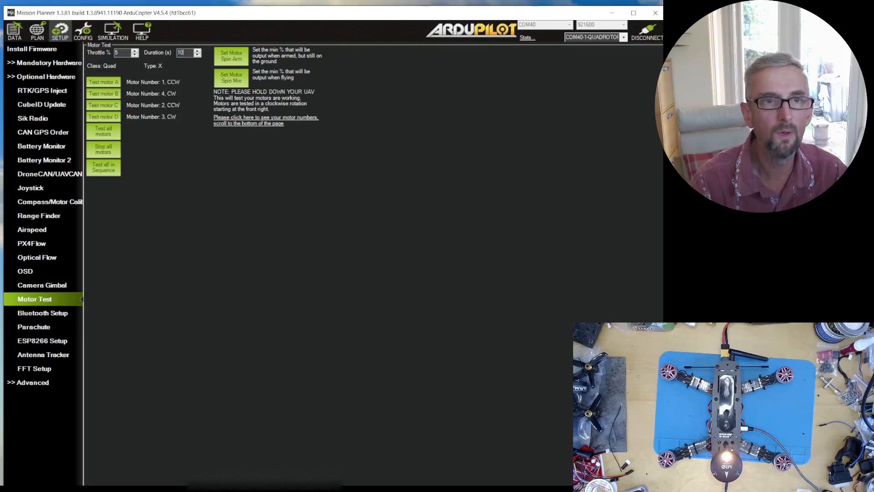
click(113, 136)
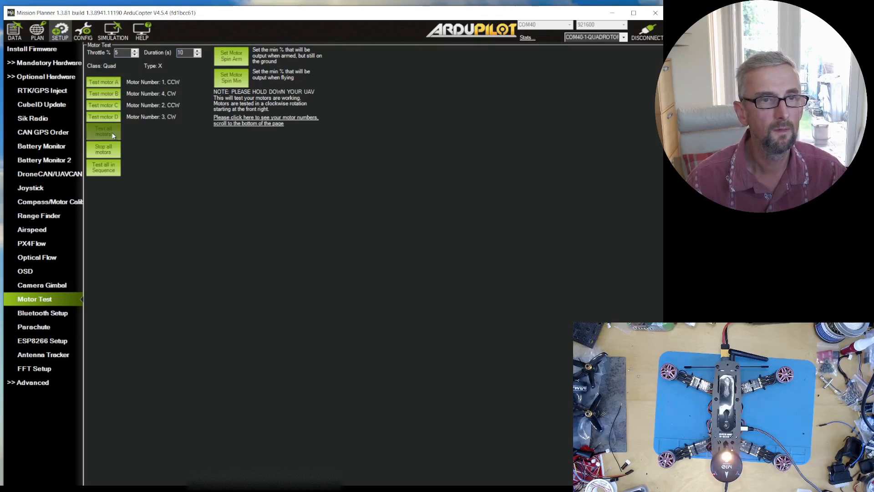
click(14, 31)
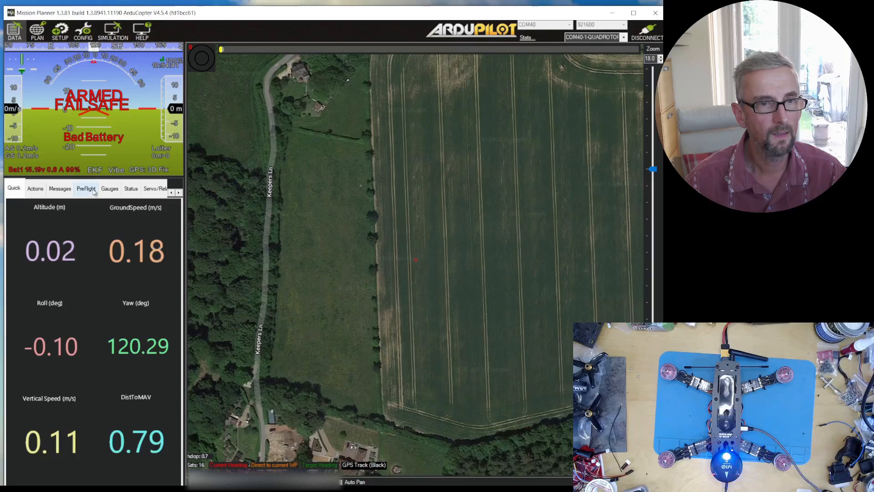
click(131, 188)
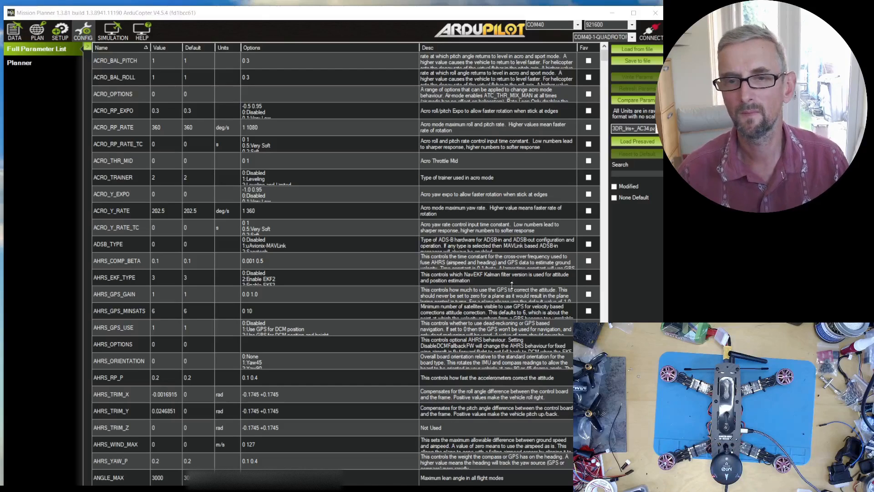
Step: Filter the parameters by servo_dsho and try to set SERVO_DSHOT_ESC to BLHeli32/Kiss+EDT while disconnected
click(643, 176)
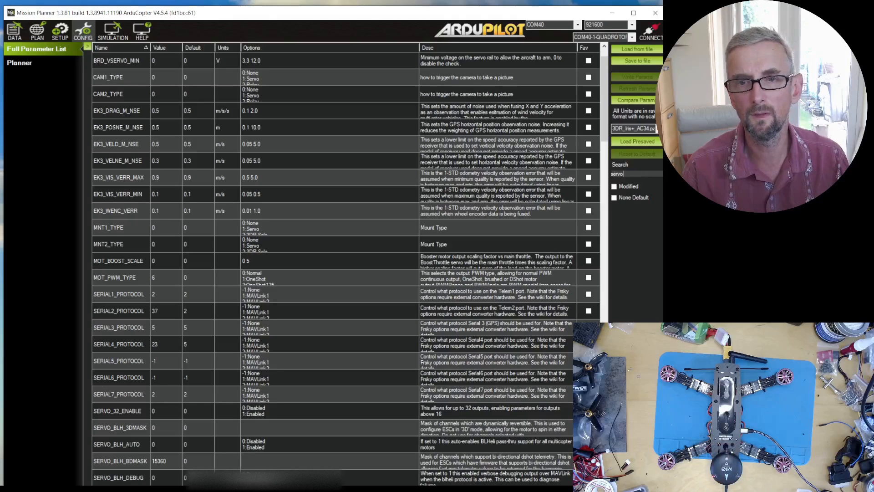
text(_dsho)
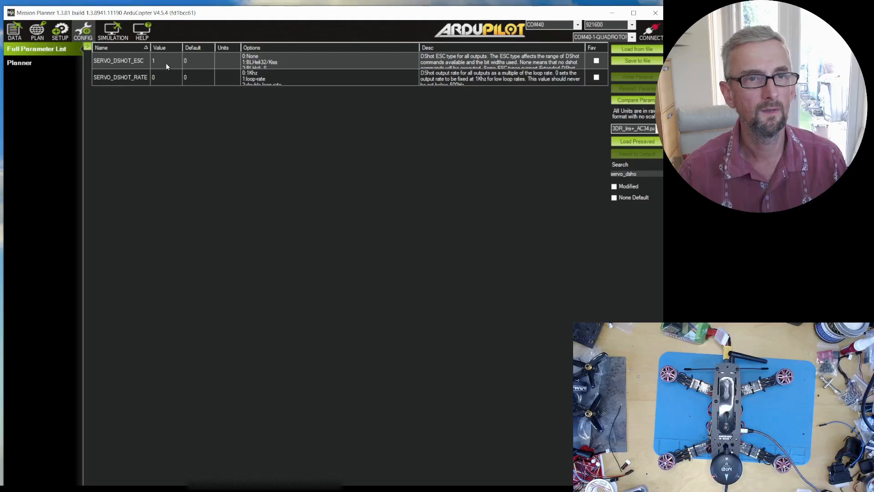
click(169, 65)
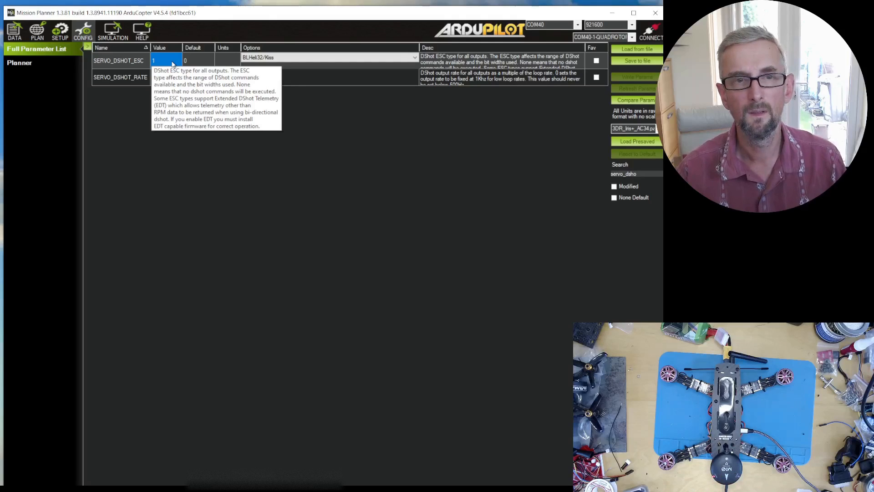
click(273, 58)
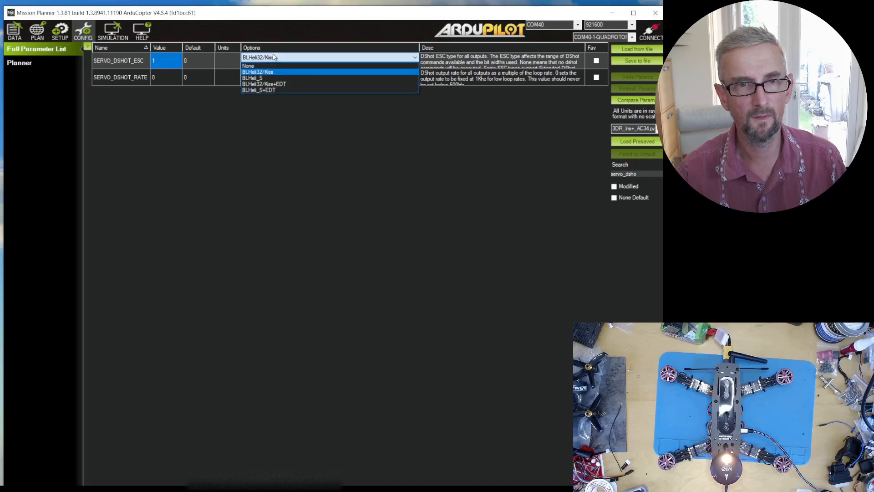
click(302, 81)
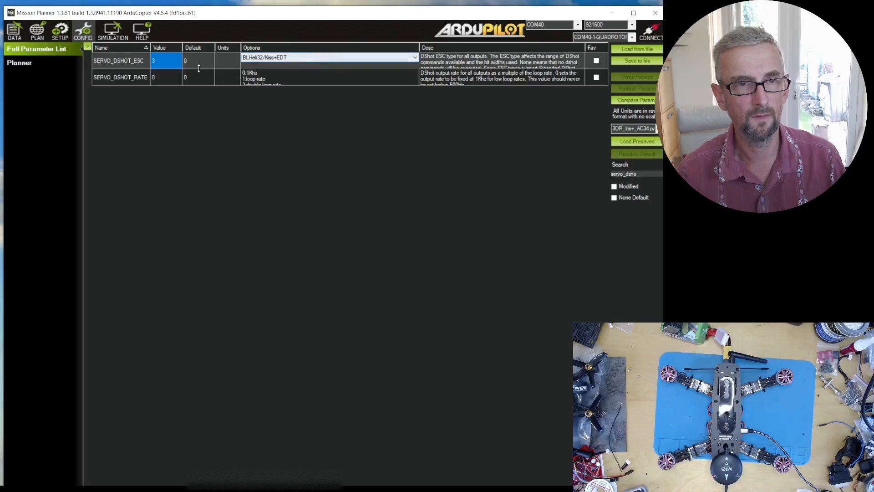
Step: Reconnect to the flight controller, filter the parameters by servo_dshot and set SERVO_DSHOT_ESC to BLHeli32/Kiss+EDT
click(651, 31)
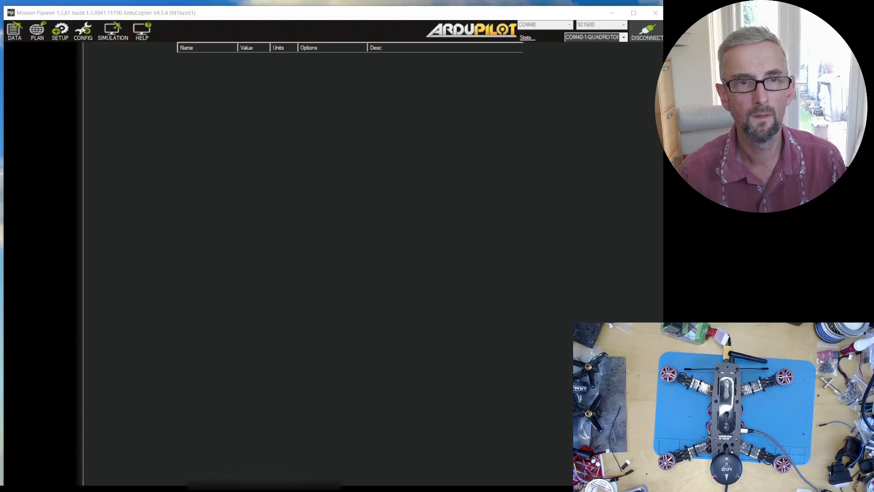
click(638, 172)
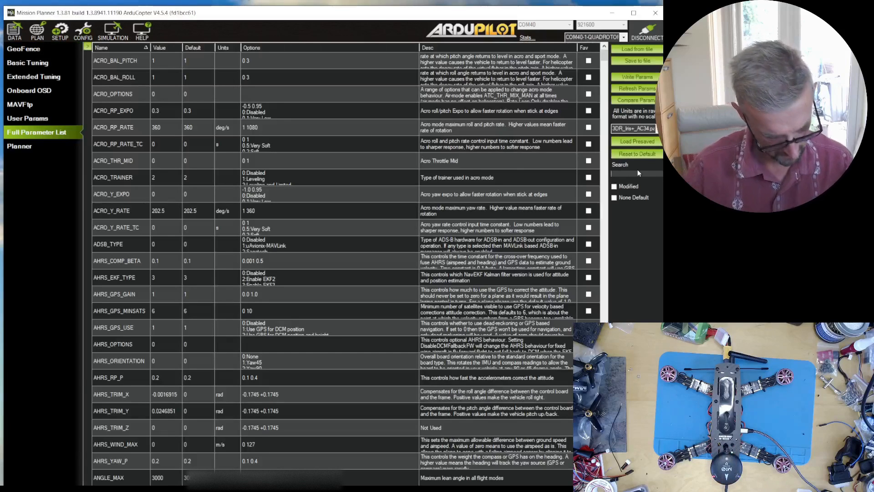
text(servo_dshot)
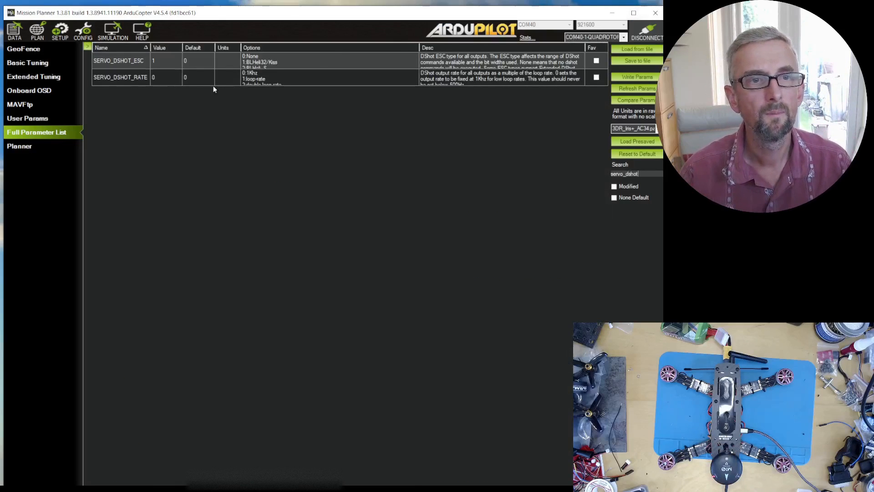
click(167, 61)
click(269, 58)
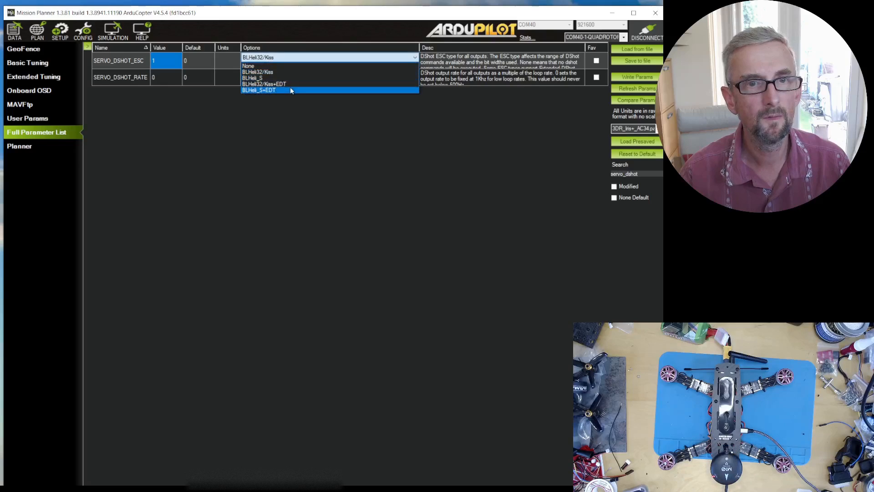
click(293, 83)
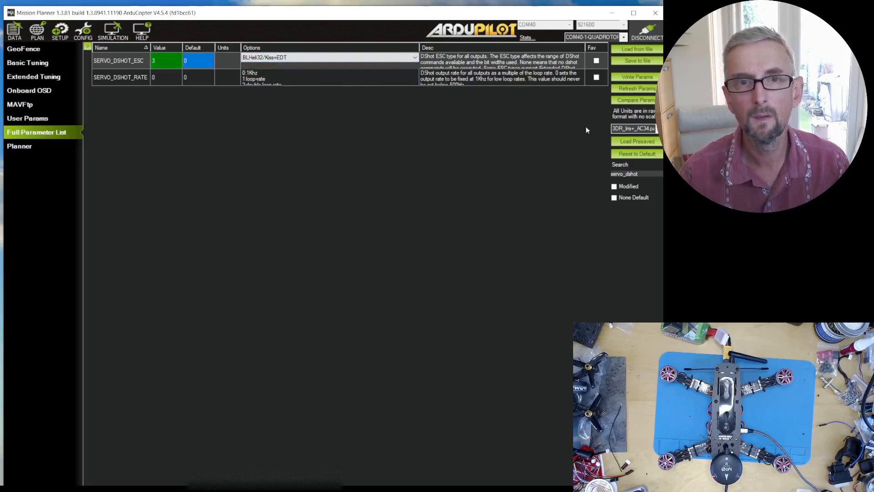
Step: Write the changed parameter to the flight controller, acknowledge the saved dialog, then disconnect and reconnect on COM40
click(638, 77)
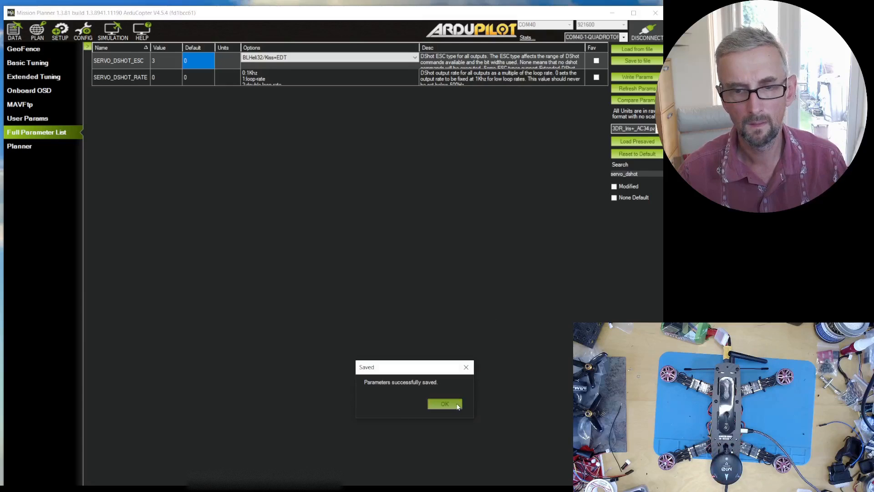
click(445, 404)
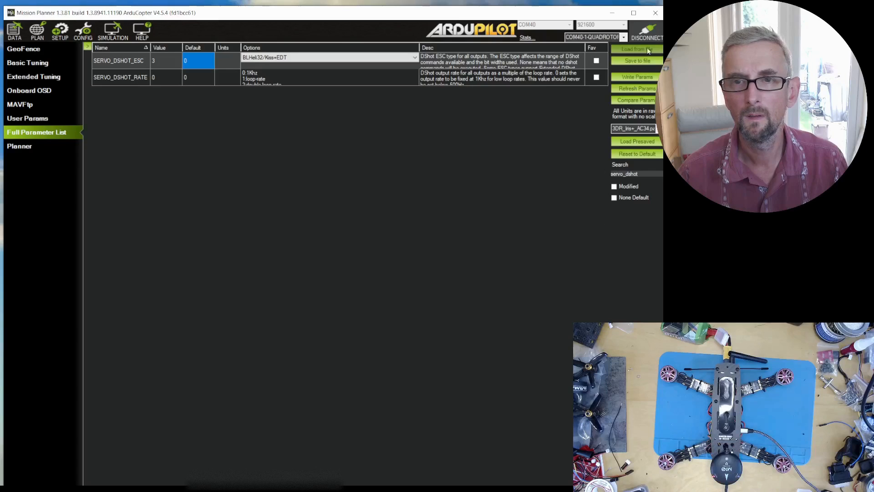
click(649, 36)
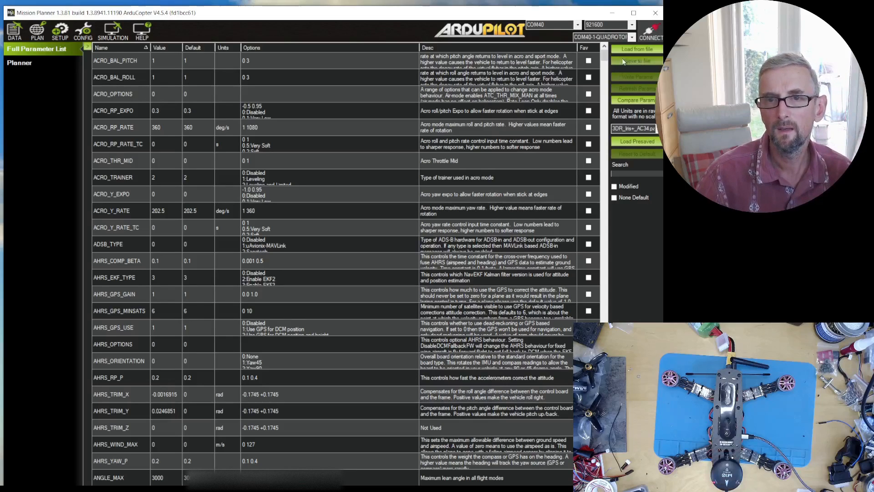
click(650, 31)
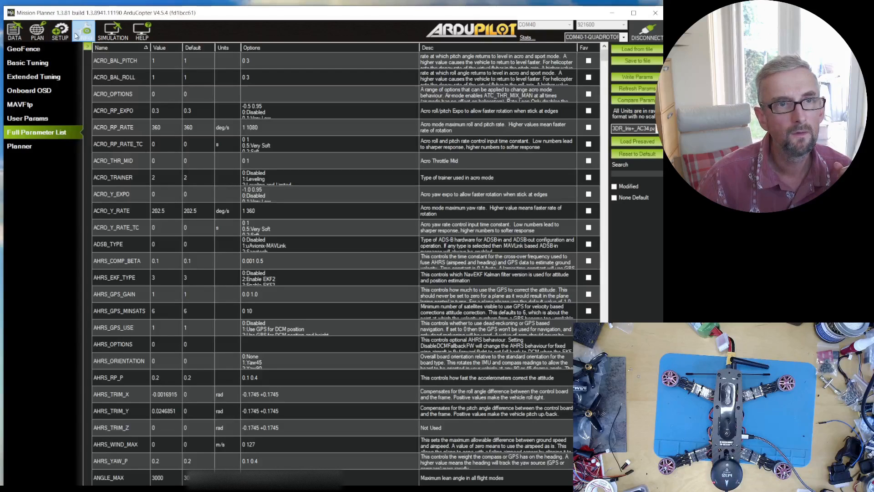
Step: Set the motor test duration to 10 seconds, run all motors and check the ESC telemetry in the status list
click(59, 31)
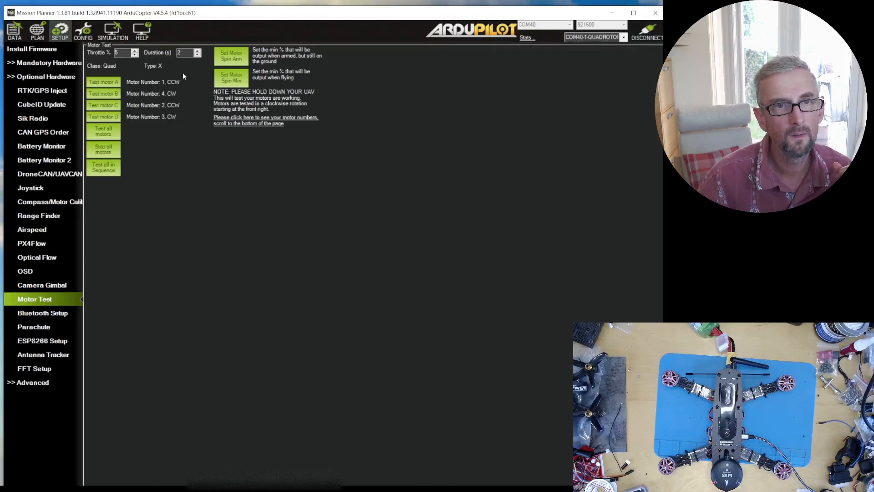
double_click(183, 52)
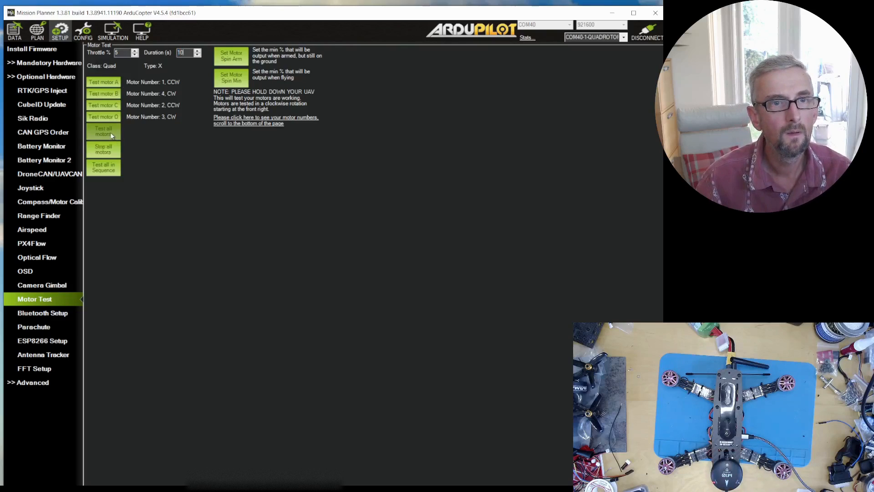
click(15, 33)
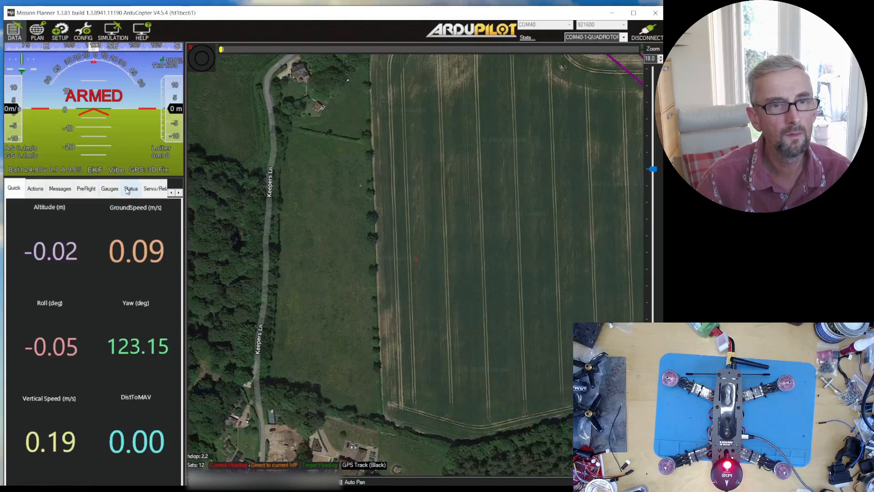
click(130, 189)
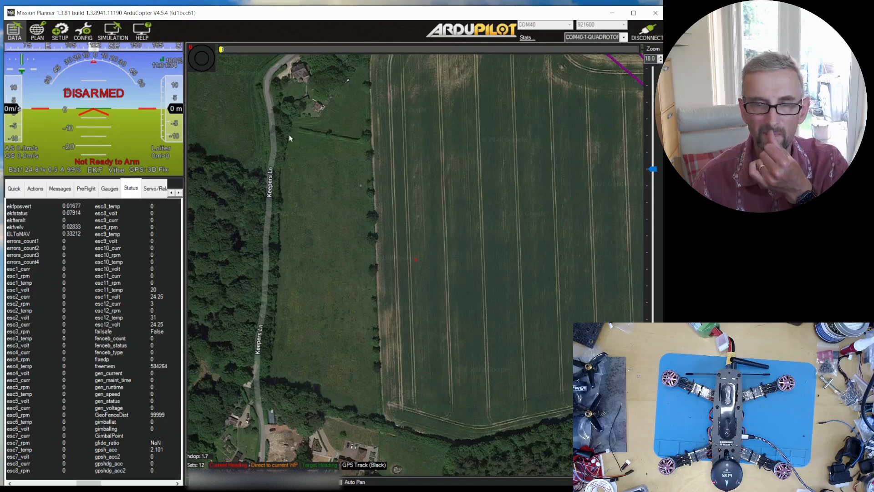
Step: Set the motor test duration to 5 seconds and test motors A, B and D individually
click(60, 31)
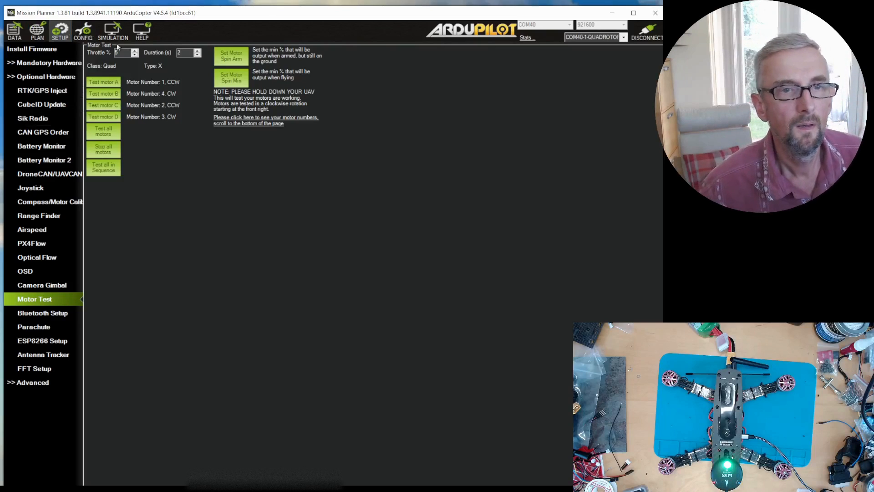
text(10)
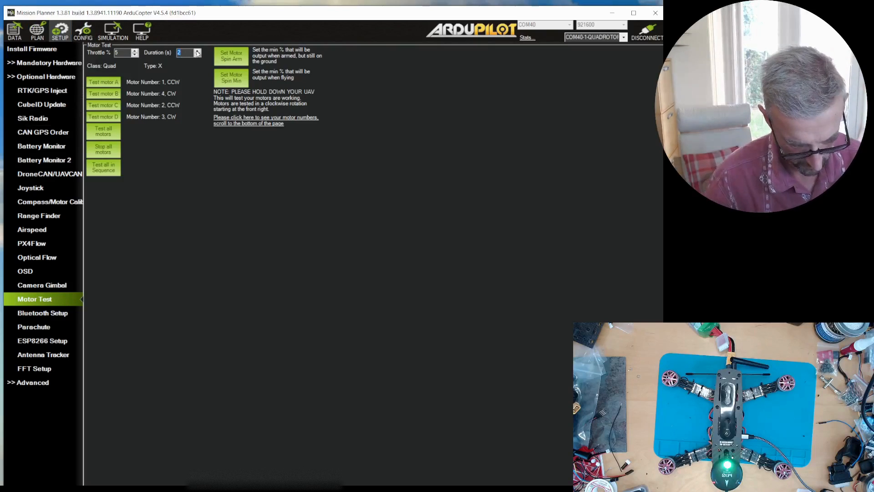
click(109, 83)
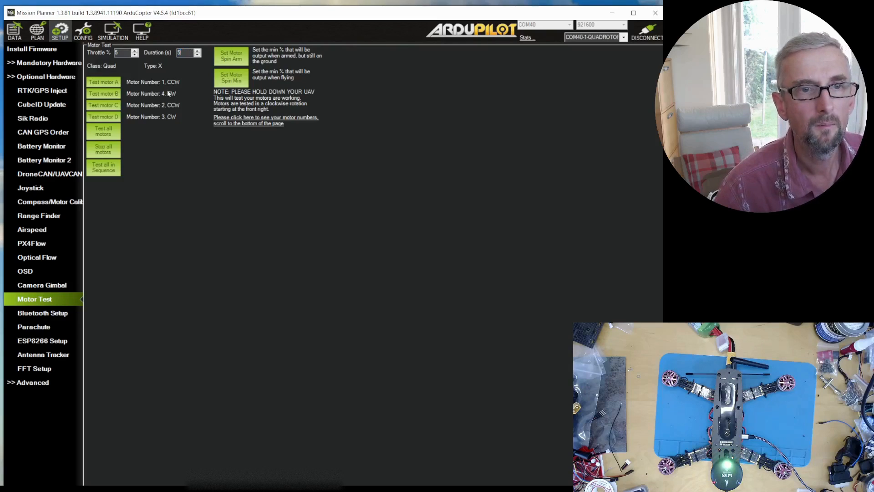
click(119, 93)
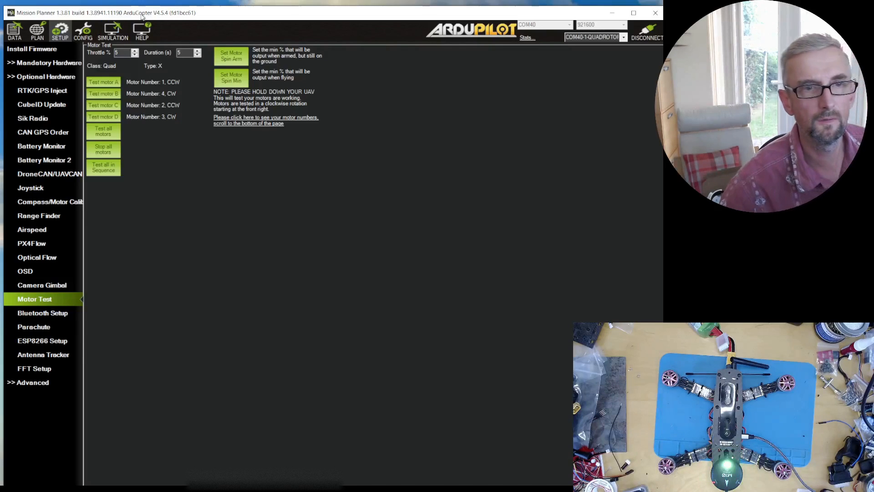
click(110, 116)
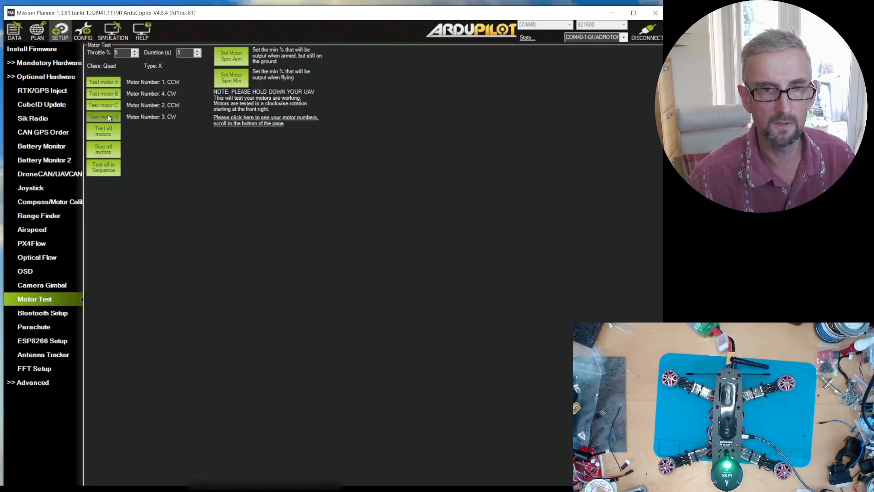
Step: Filter the full parameter list by servo_blh_, select SERVO_BLH_RVMASK, and return to the motor test page to check the motor numbers
click(81, 36)
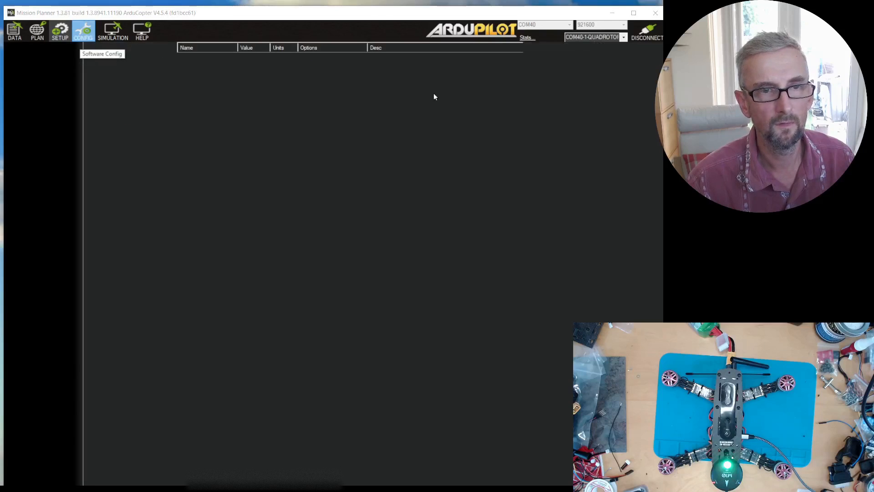
text(servo_dshot)
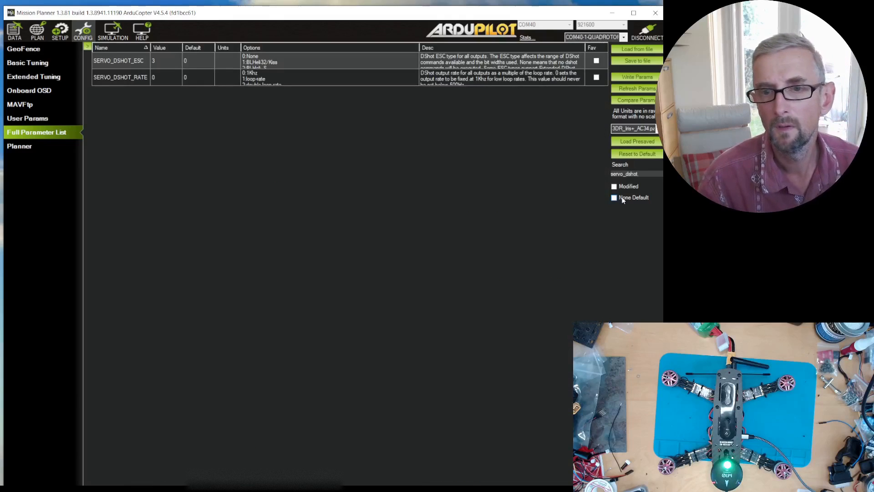
key(BackSpace)
key(BackSpace)
key(BackSpace)
key(BackSpace)
key(BackSpace)
text(blh_)
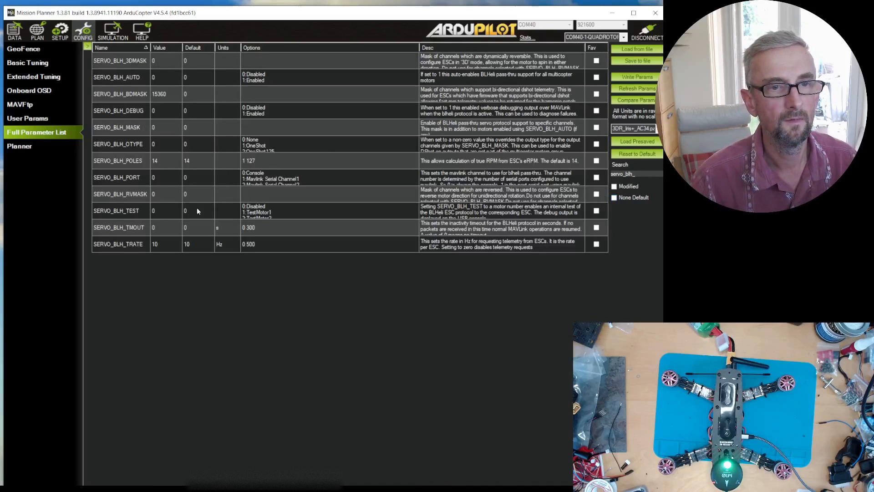
click(166, 195)
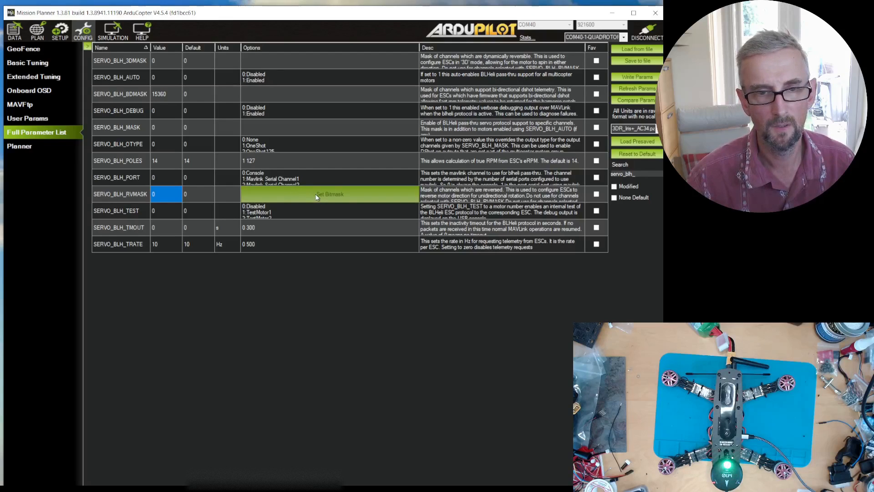
click(58, 31)
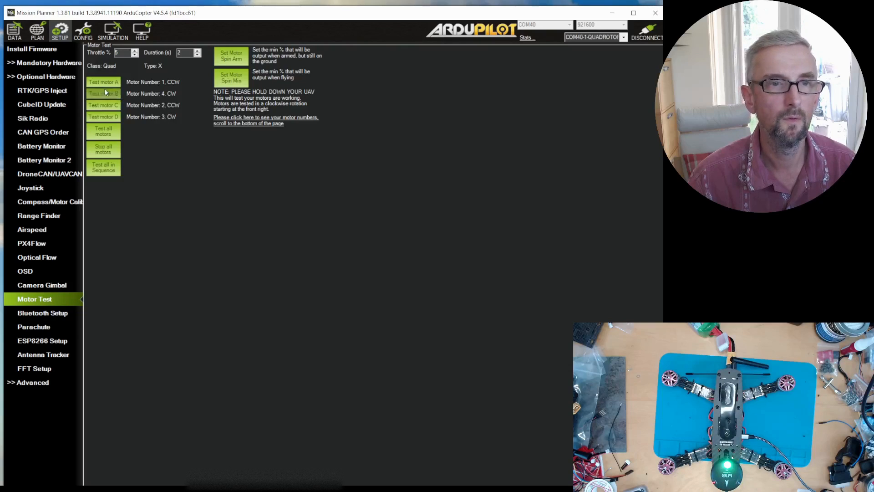
click(64, 32)
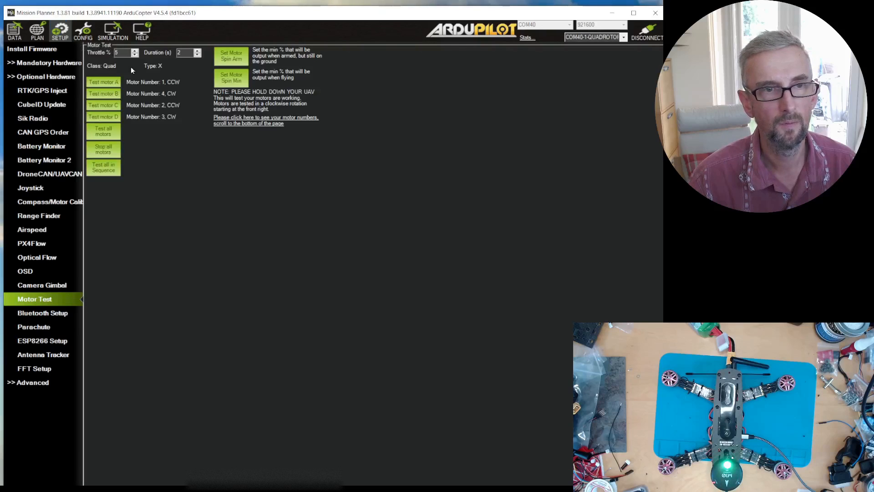
Step: Filter the full parameter list by servo_blh and set the SERVO_BLH_RVMASK bitmask to reverse channels 13 and 14
click(87, 33)
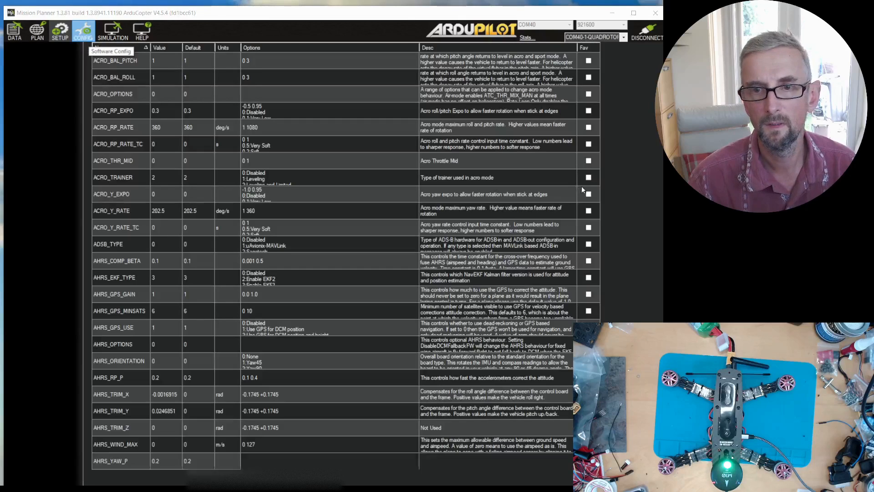
text(sero)
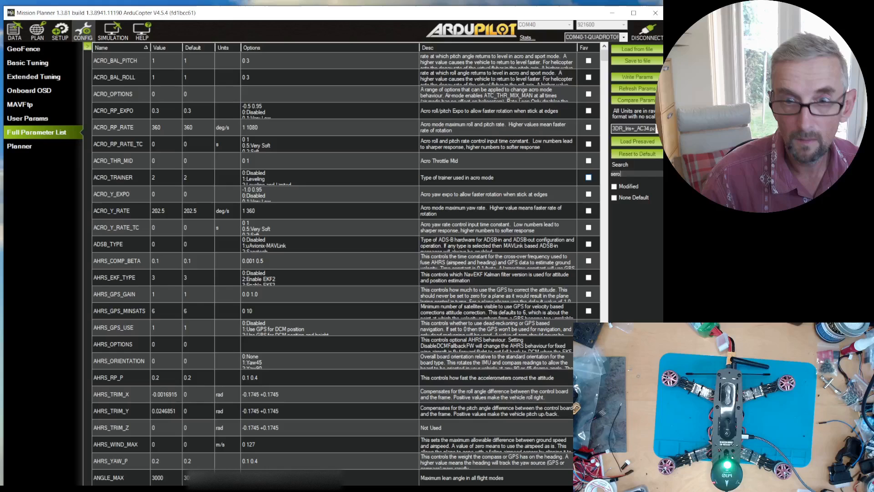
key(BackSpace)
text(vo)
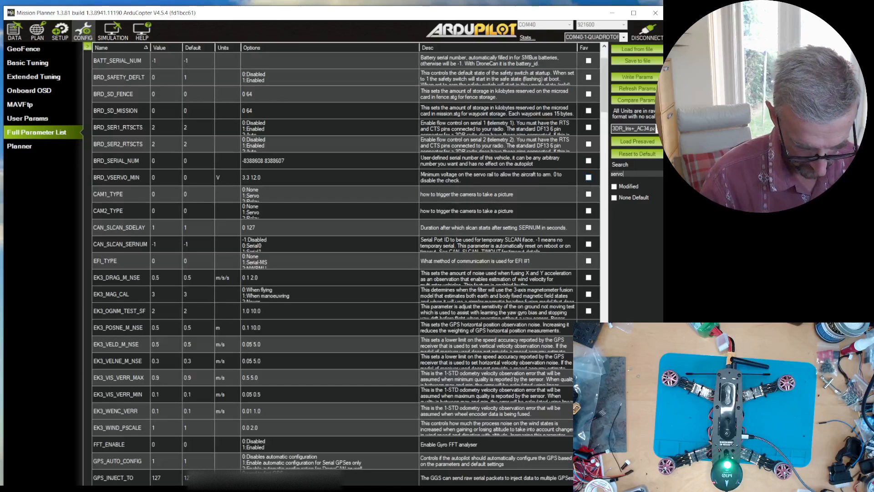
text(_blh)
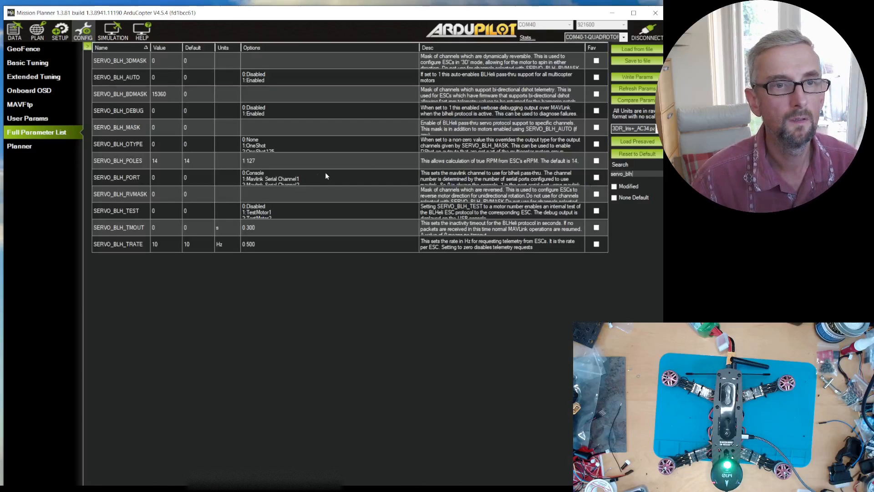
click(164, 196)
click(330, 194)
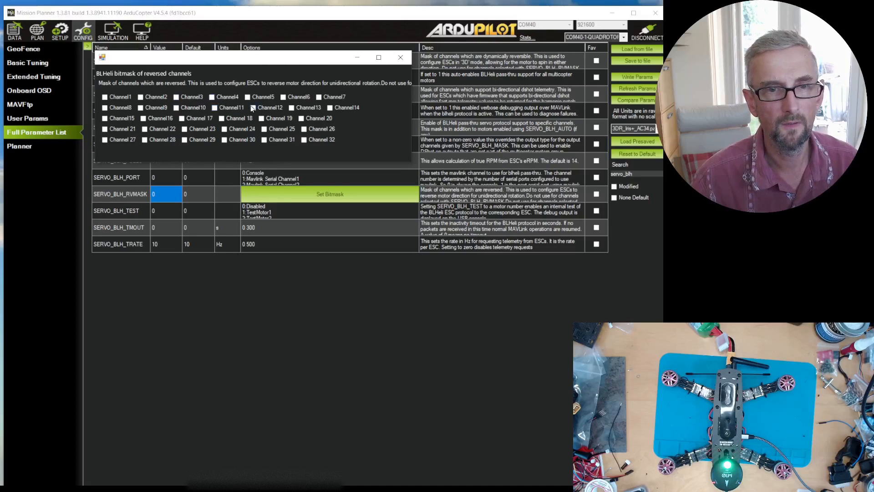
click(291, 107)
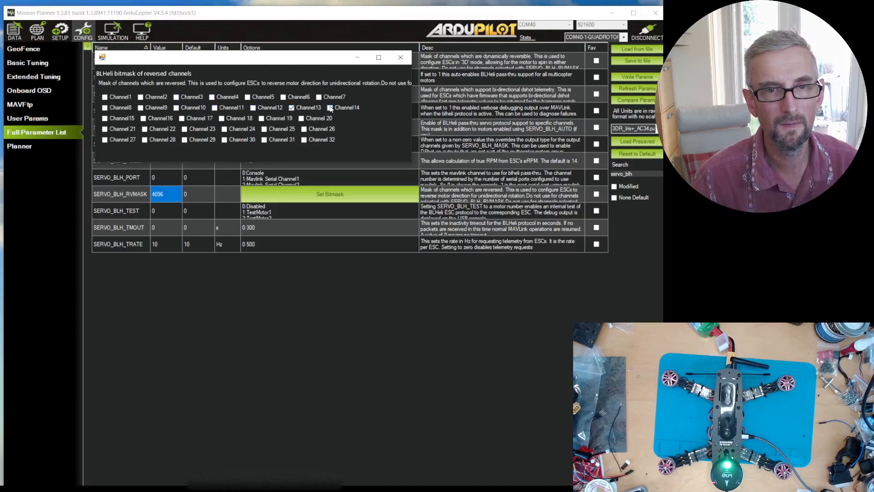
click(331, 108)
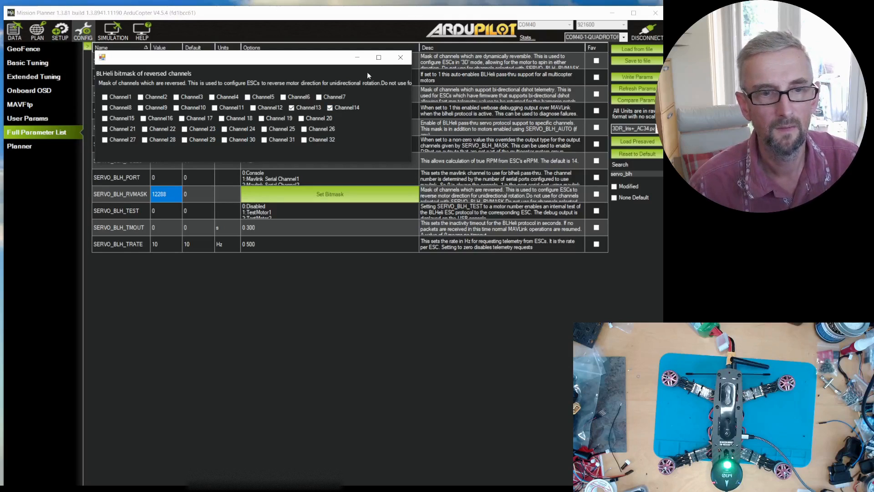
click(401, 58)
Step: Write the changed parameter to the flight controller, acknowledge the reboot notice, then disconnect and reconnect on COM40
click(637, 76)
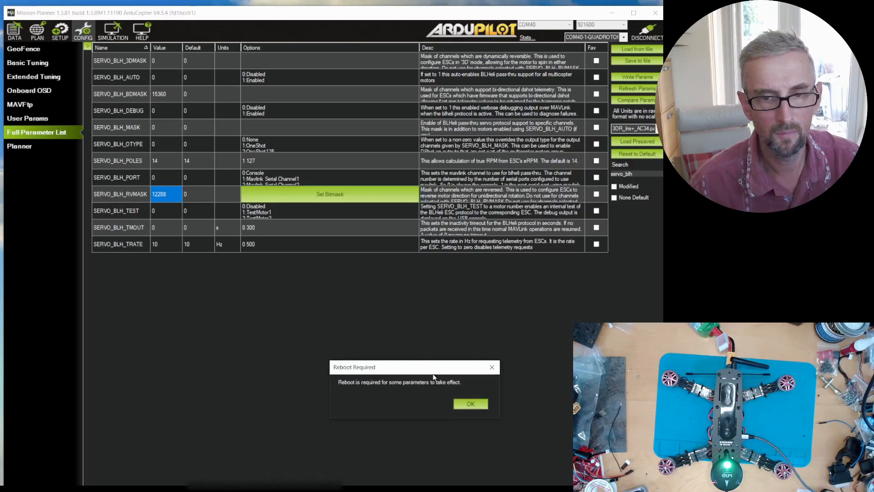
click(464, 406)
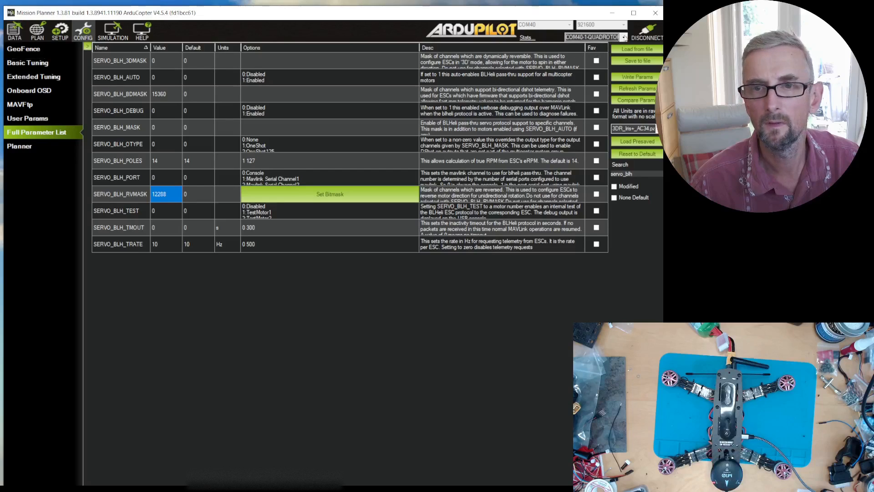
click(649, 34)
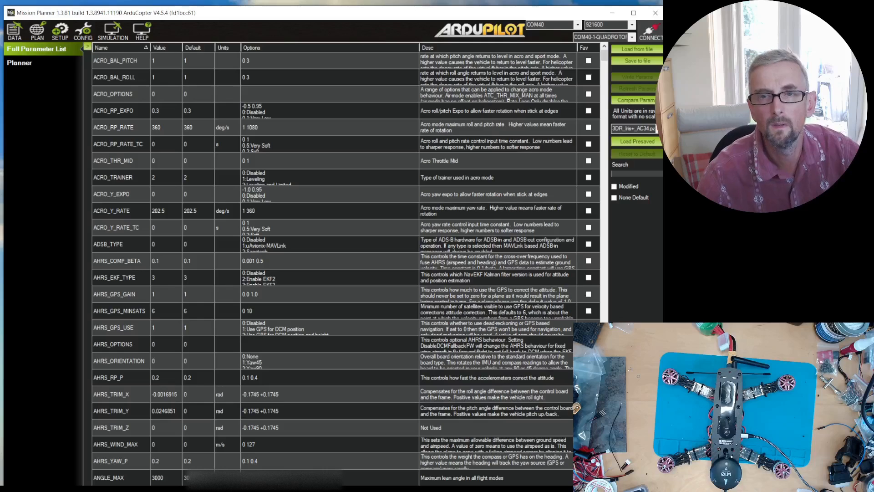
click(651, 39)
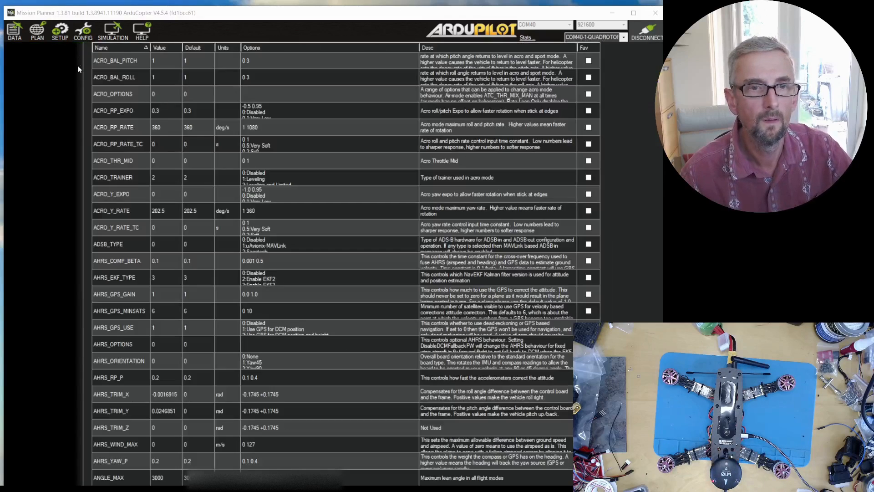
Step: Set the motor test duration to 10 seconds and run all motors to check their rotation direction
click(64, 34)
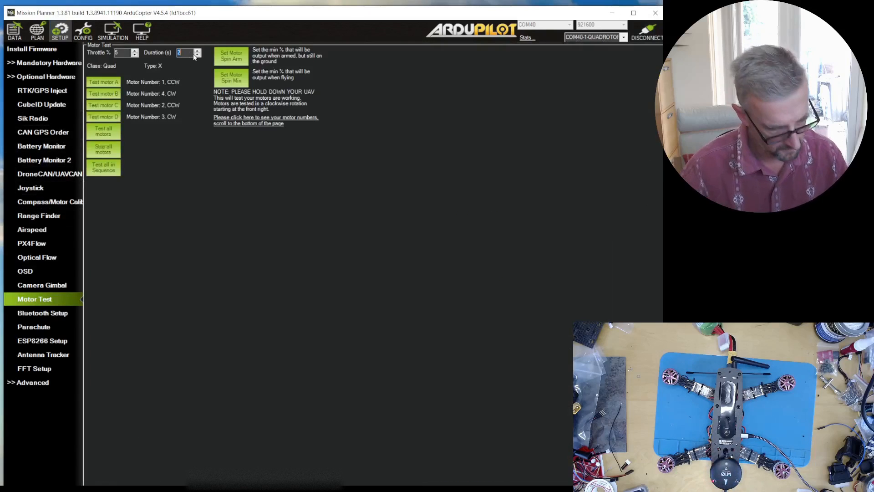
text(10)
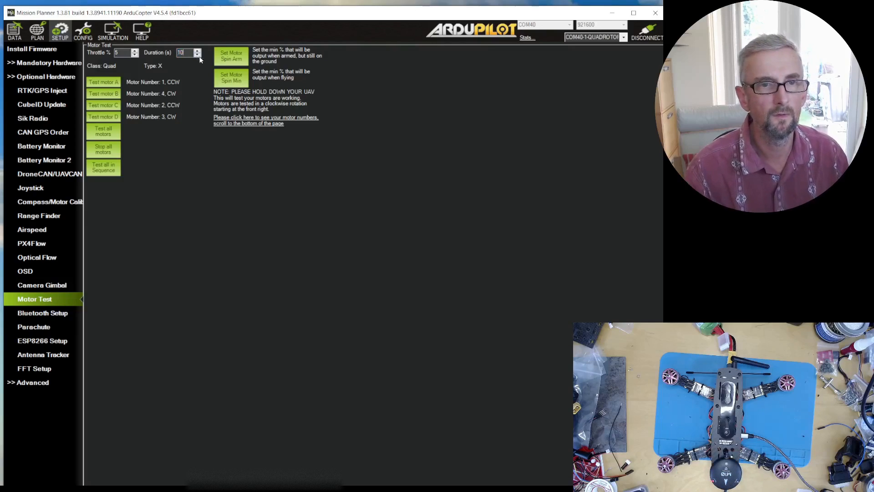
click(113, 134)
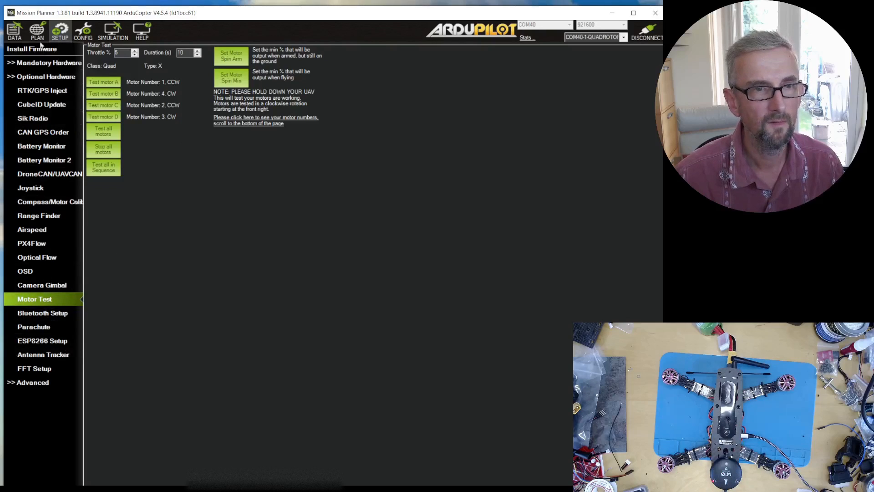
Step: Open the extended tuning settings and review the roll, pitch and yaw PID values
click(84, 33)
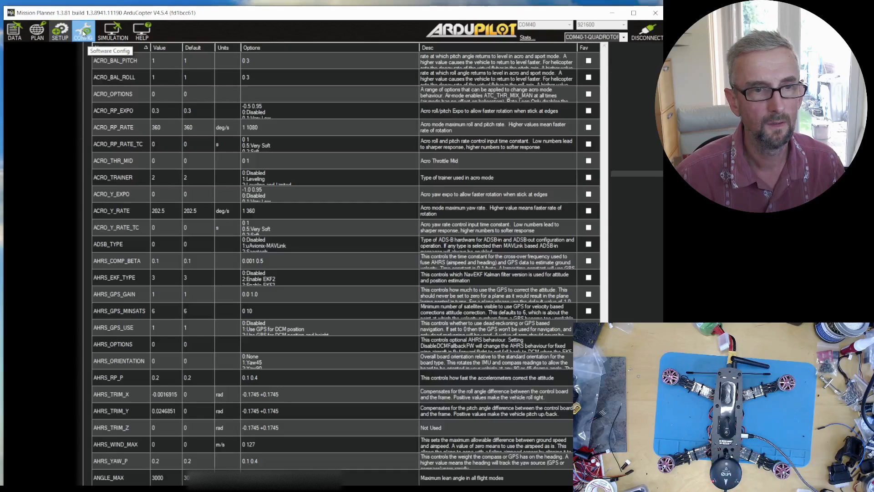
click(34, 77)
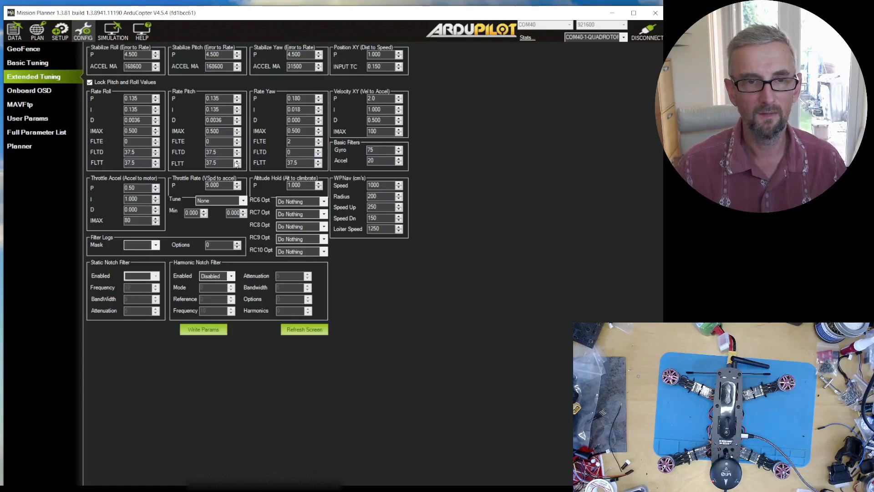
Step: Load the presaved Holybro QAV250 bdshot parameter file from the full parameter list for comparison
click(43, 133)
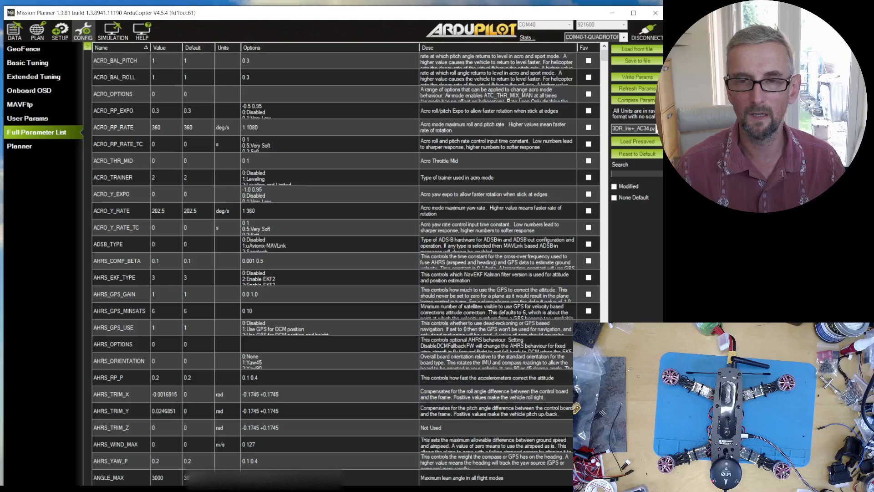
click(660, 129)
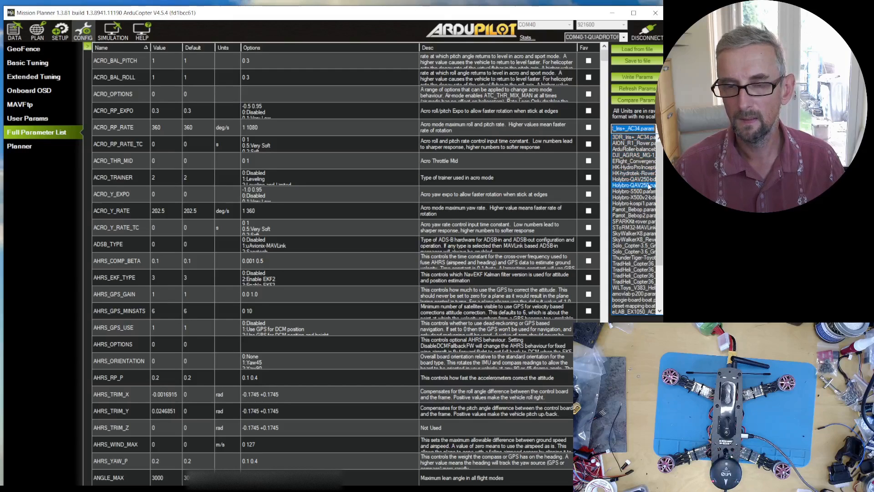
scroll(660, 184, down, 3)
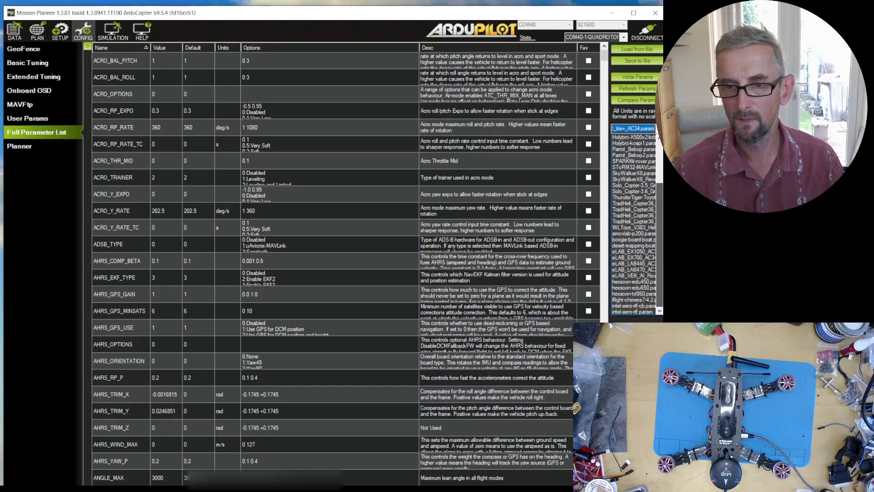
scroll(644, 199, up, 3)
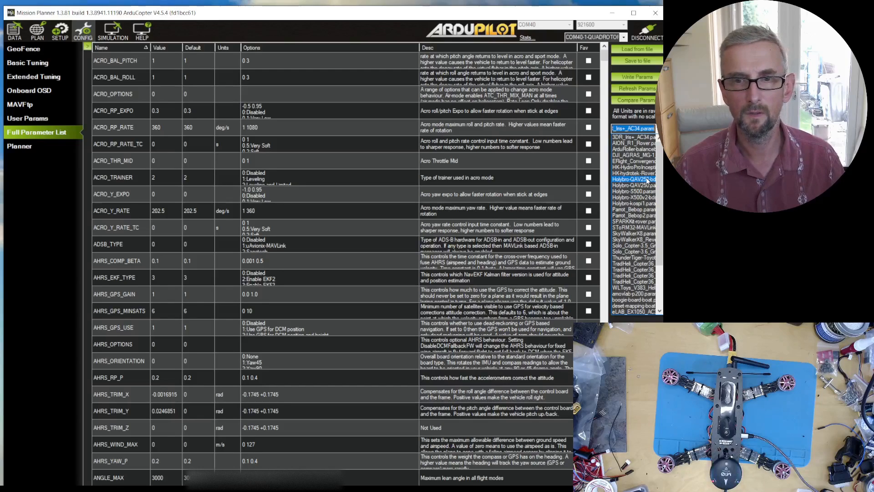
click(640, 180)
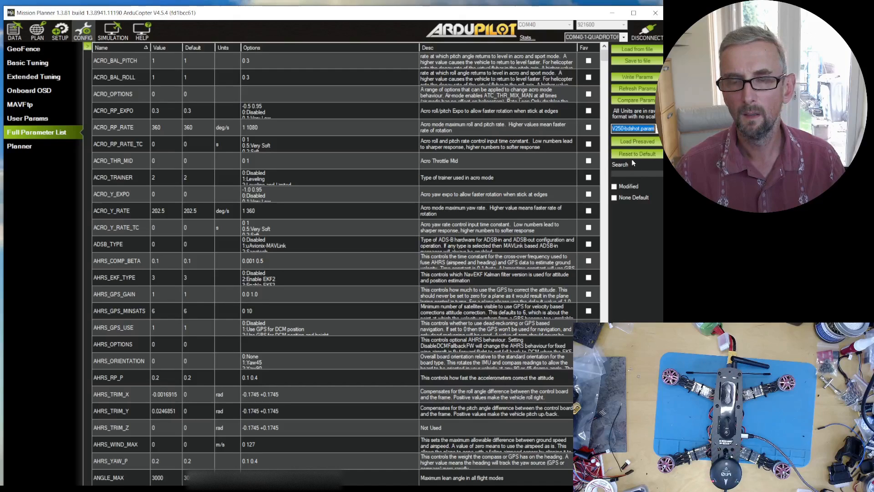
click(645, 140)
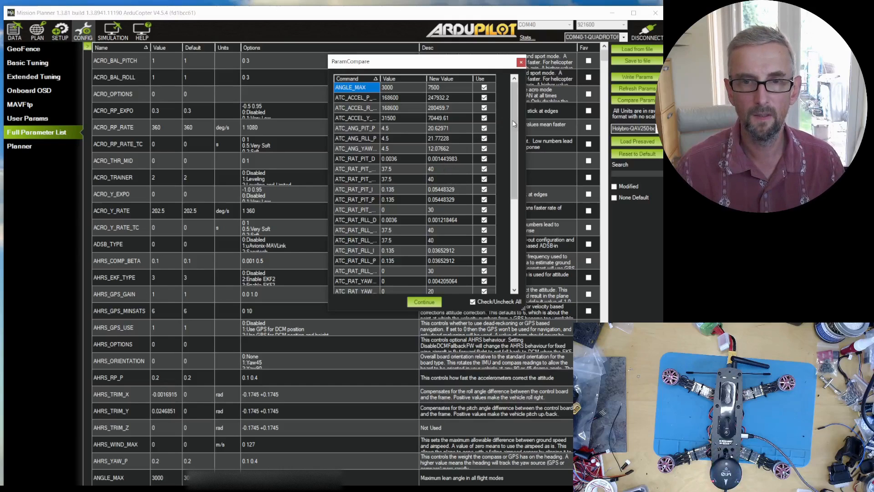
Step: Review the differing parameters in the comparison and deselect all of them
drag(516, 121, 523, 150)
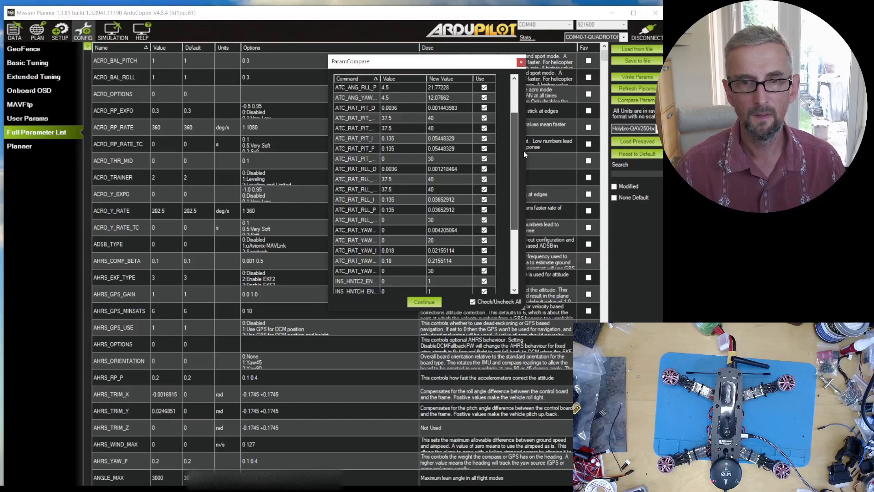
drag(524, 151, 527, 227)
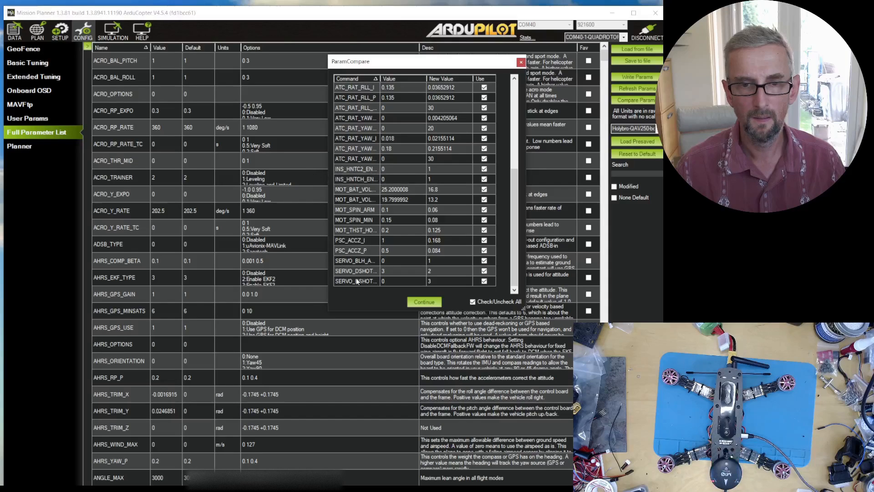
click(473, 302)
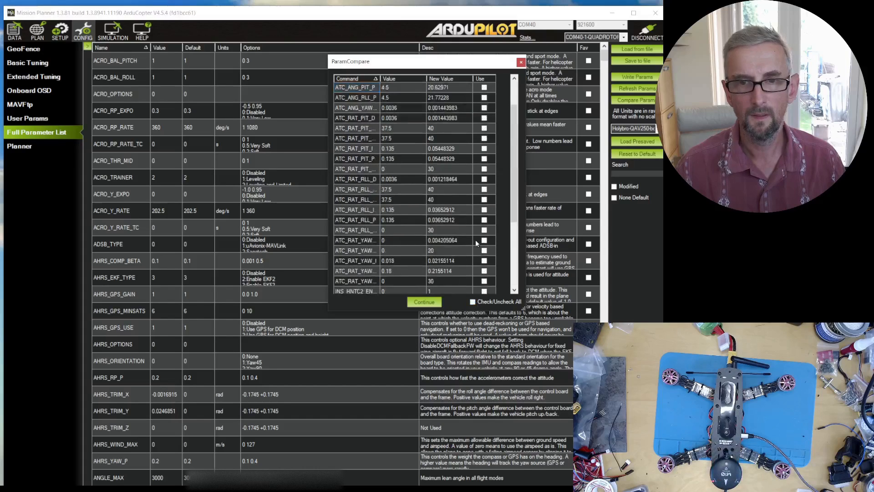
scroll(475, 241, up, 2)
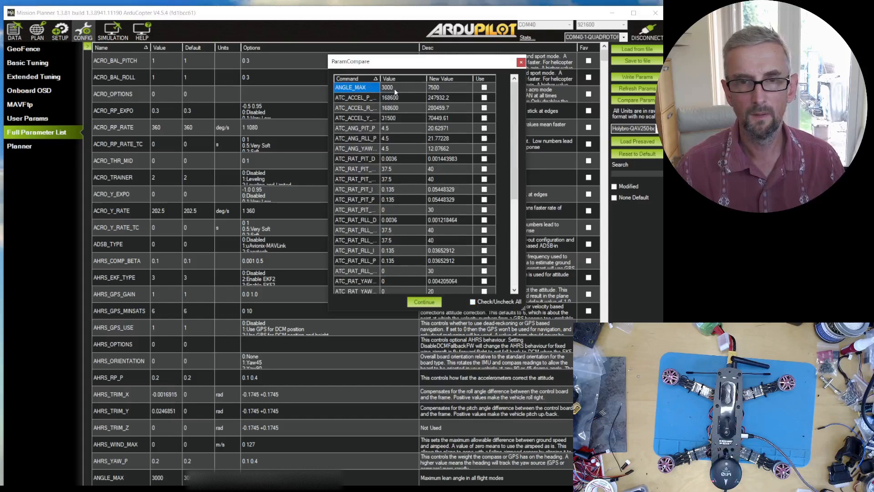
Step: Mark ATC_ACCEL_P_MAX, ATC_ACCEL_R_MAX and ATC_ACCEL_Y_MAX for use in the parameter comparison, leaving the angle P gains unselected
click(485, 98)
click(485, 108)
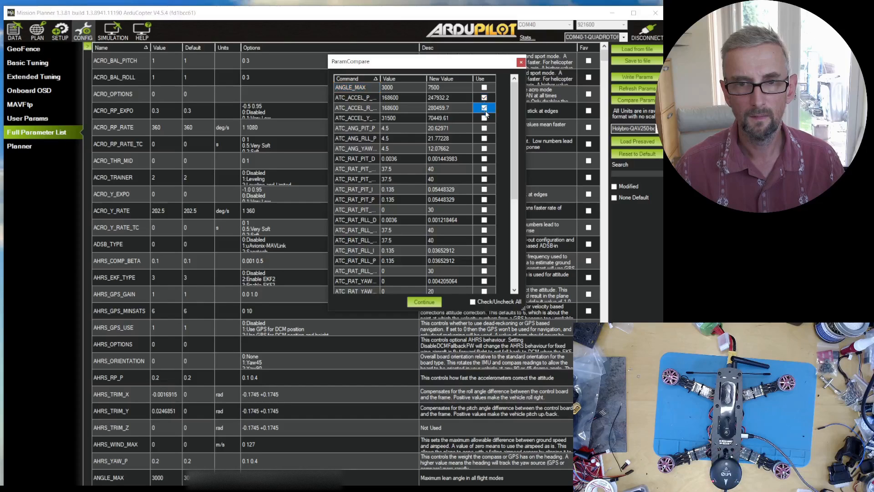
click(484, 119)
click(484, 119)
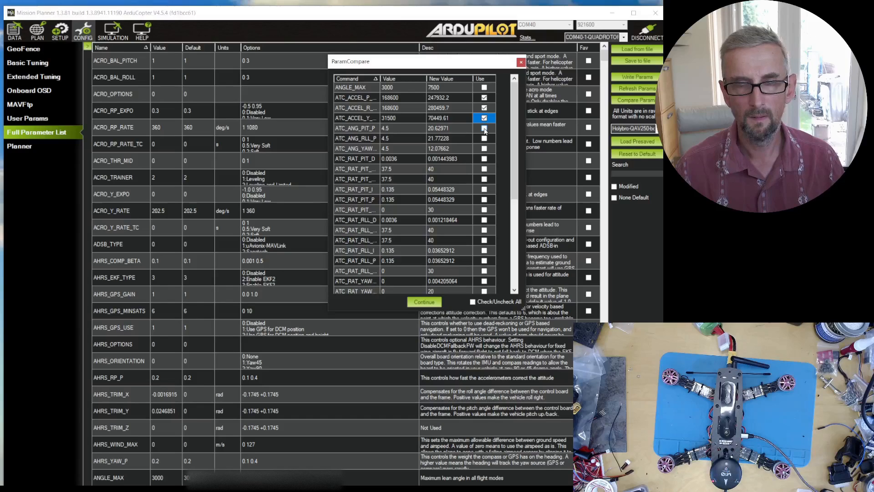
click(485, 129)
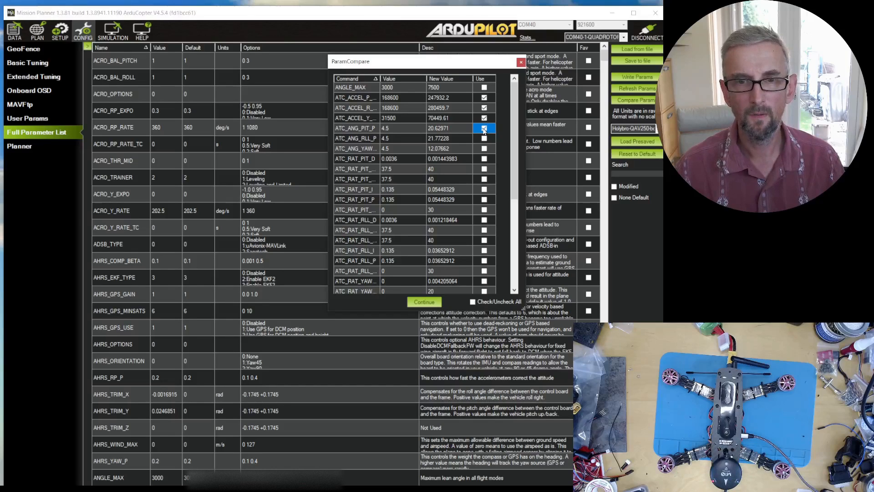
click(484, 129)
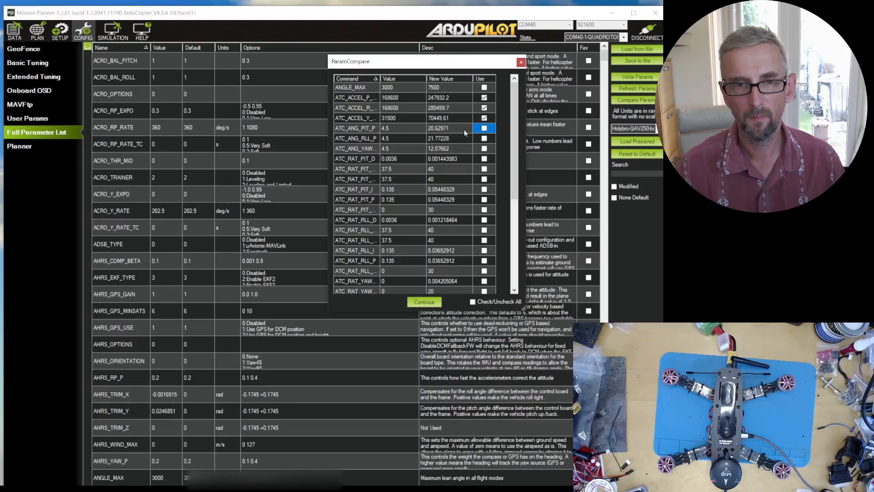
Step: Mark the pitch rate parameters ATC_RAT_PIT_D, FLTD, FLTT, I, P and SMAX for use
click(484, 159)
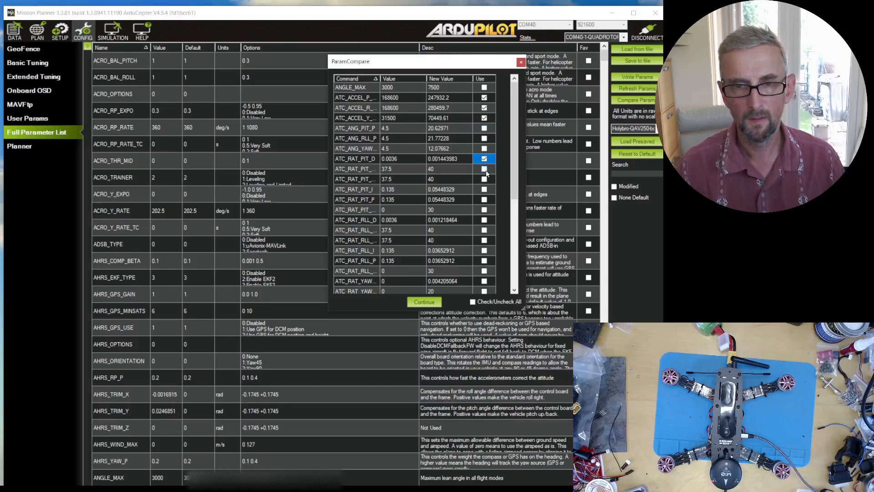
click(484, 169)
click(484, 179)
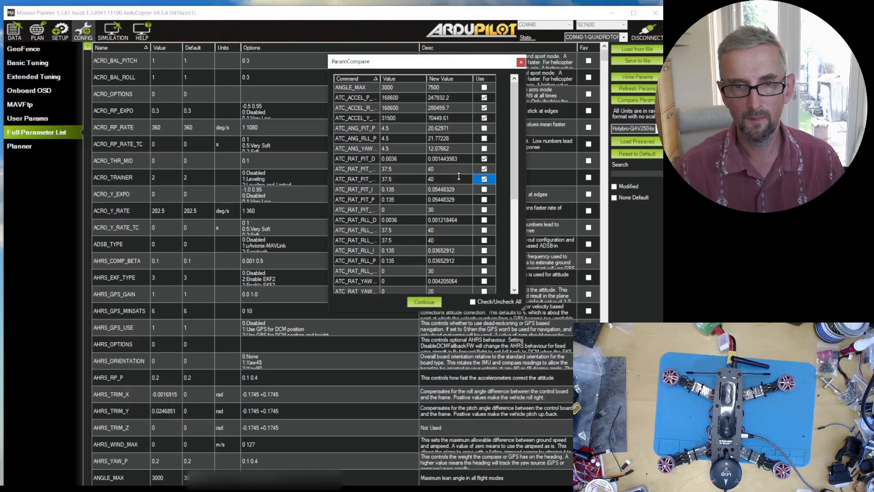
click(484, 189)
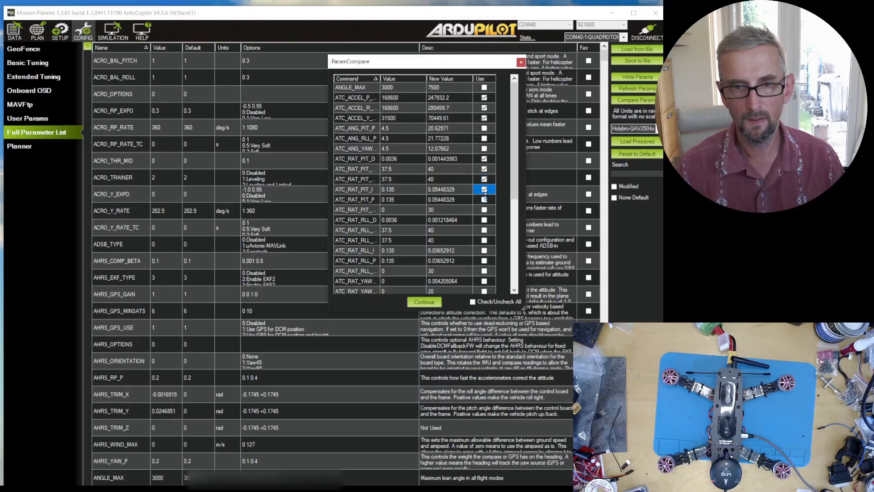
click(485, 200)
click(485, 210)
Step: Widen the comparison's Command column to show full names, and mark ATC_RAT_RLL_D, FLTD, FLTT, I, P and SMAX for use
scroll(440, 211, down, 1)
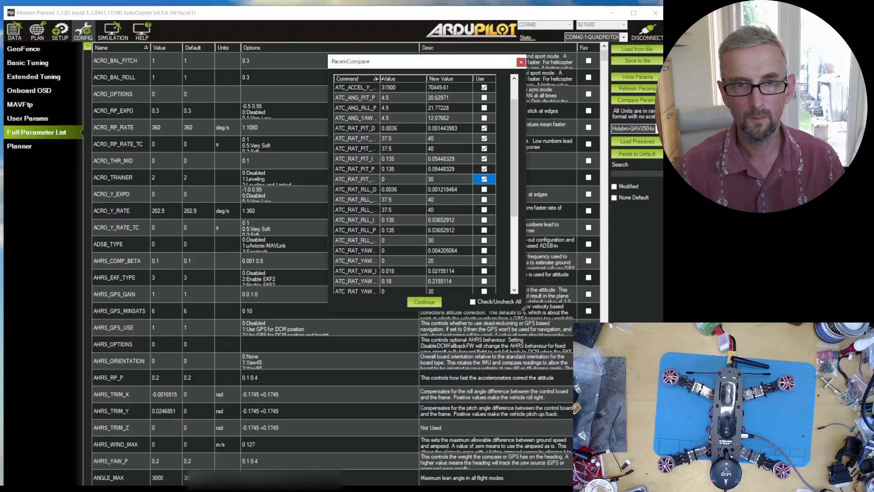
drag(378, 78, 395, 78)
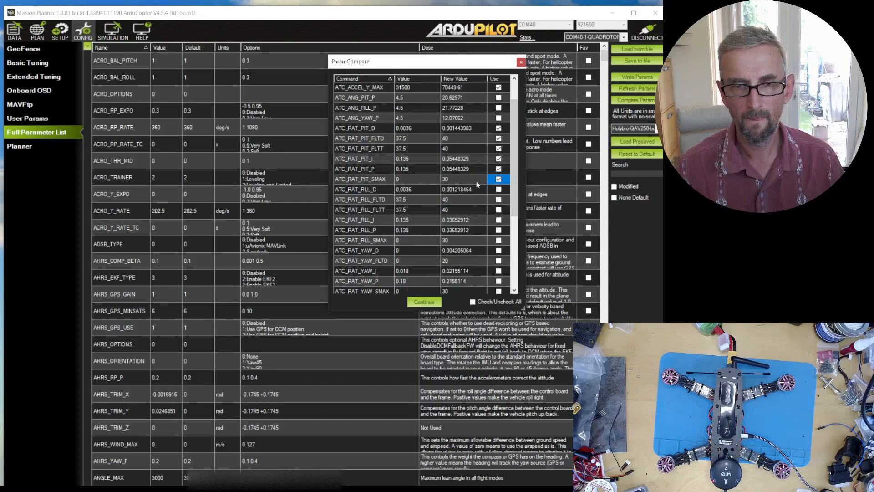
click(499, 190)
click(498, 199)
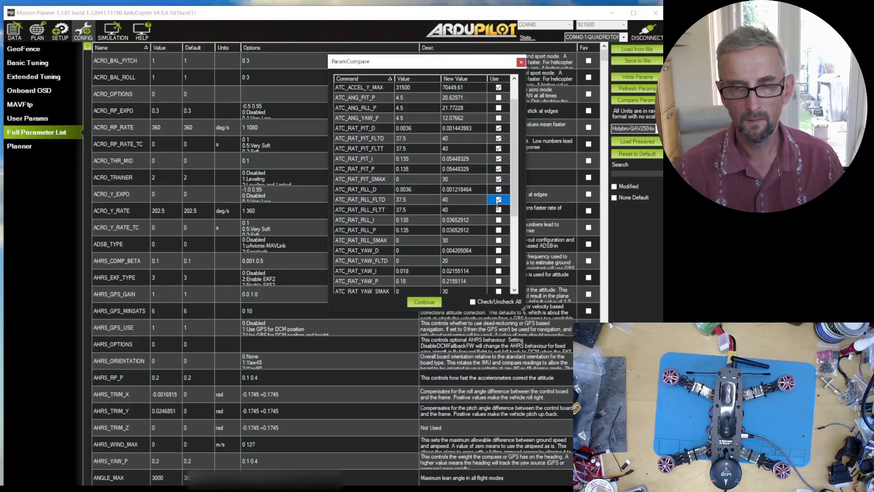
click(499, 210)
click(499, 220)
click(499, 230)
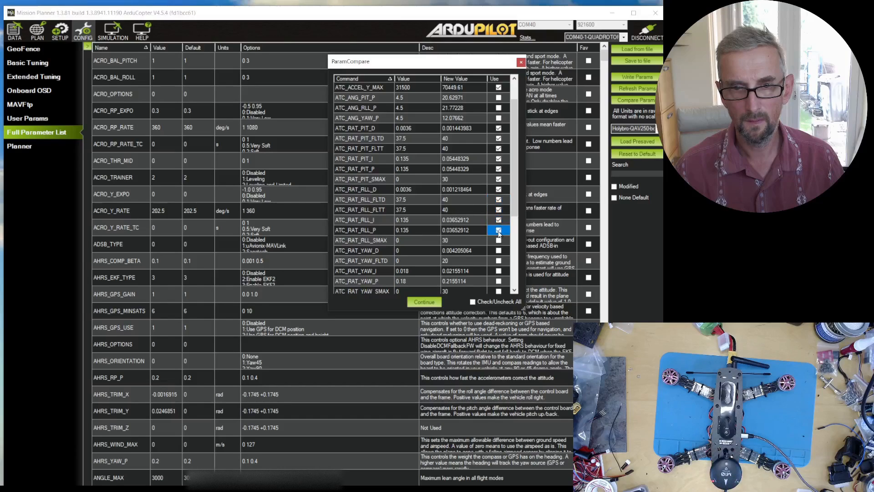
click(499, 241)
Step: Mark the yaw rate parameters ATC_RAT_YAW_D, FLTD, I, P and SMAX for use
click(498, 250)
click(498, 261)
scroll(495, 261, down, 1)
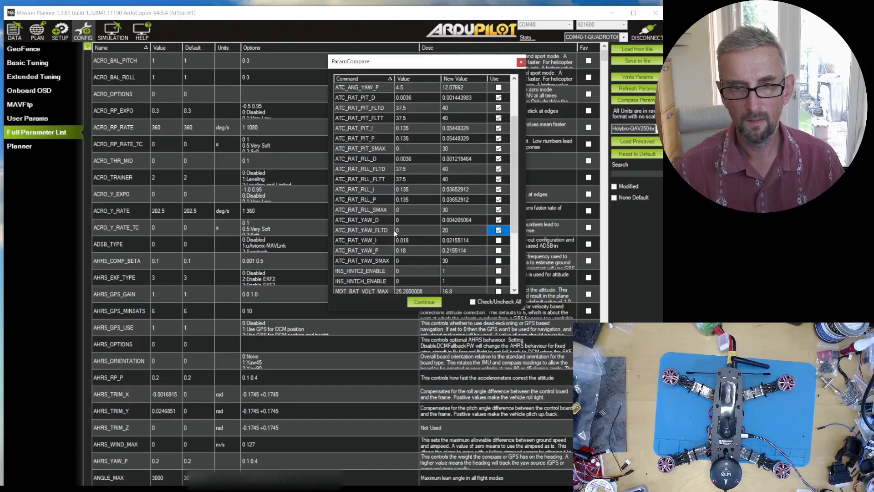
click(499, 241)
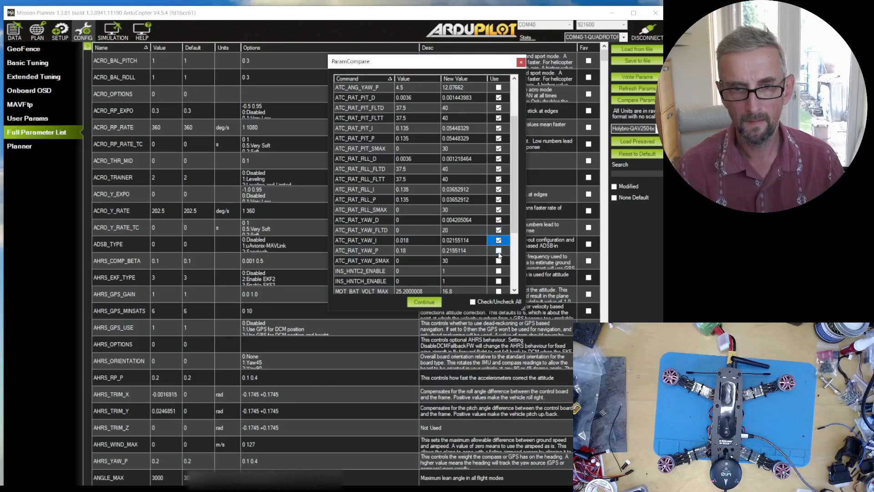
click(499, 251)
scroll(498, 254, down, 2)
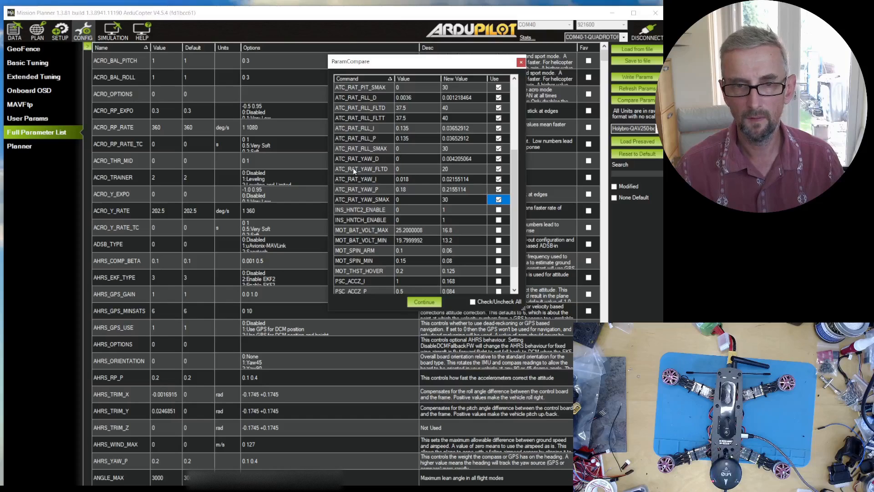
Step: Mark INS_HNTCH_ENABLE and the motor parameters MOT_SPIN_ARM, MOT_SPIN_MIN and MOT_THST_HOVER for use
scroll(356, 170, down, 2)
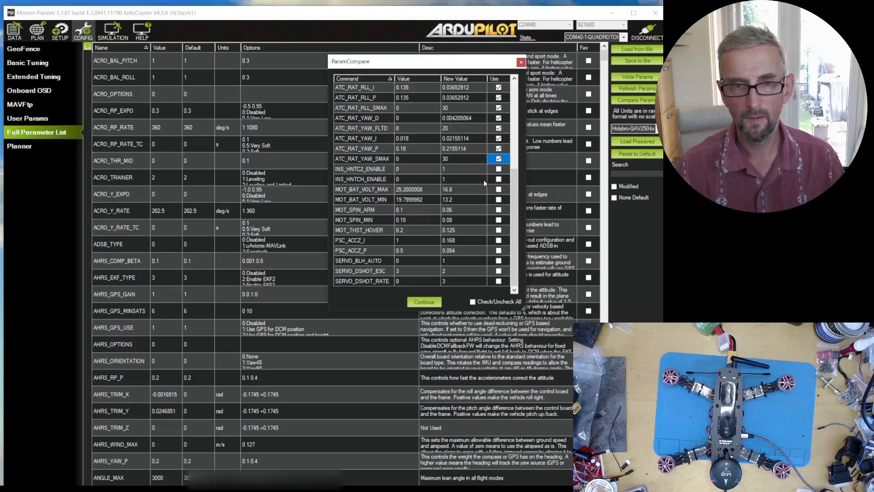
click(499, 179)
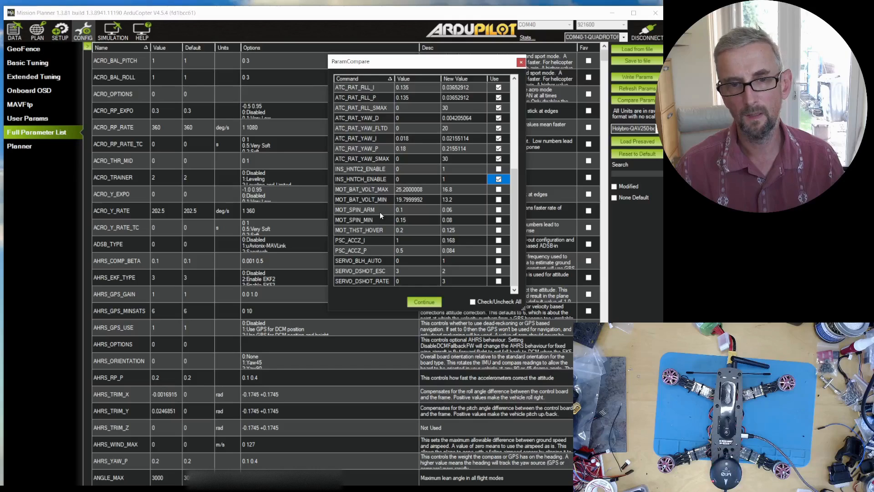
click(499, 210)
click(498, 220)
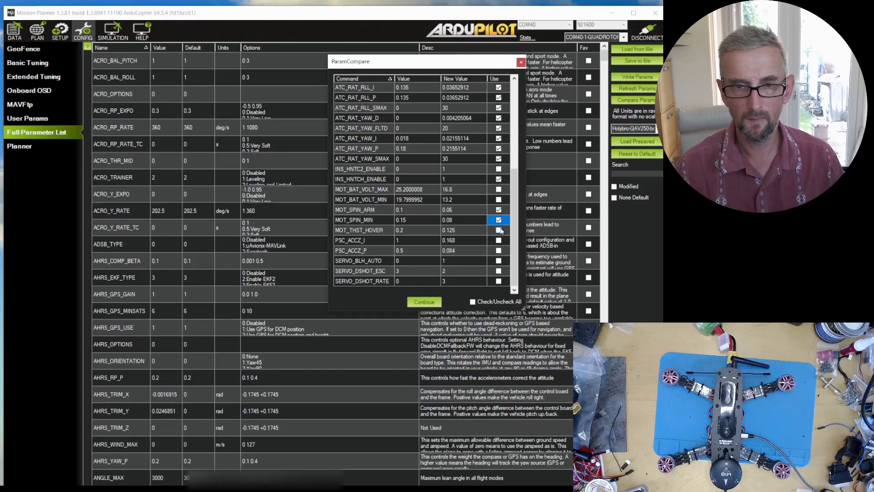
click(499, 230)
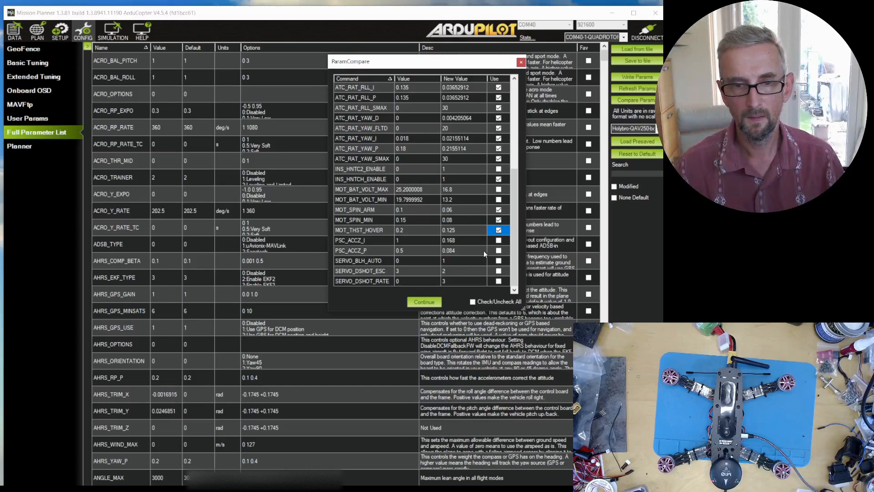
Step: Mark PSC_ACCZ_I, PSC_ACCZ_P, SERVO_BLH_AUTO and SERVO_DSHOT_RATE for use, leaving SERVO_DSHOT_ESC unselected
click(499, 240)
click(499, 251)
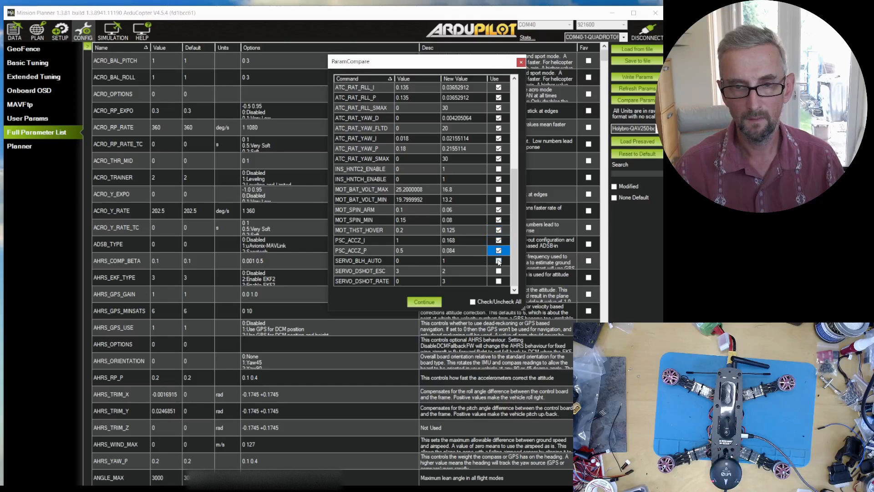
click(498, 261)
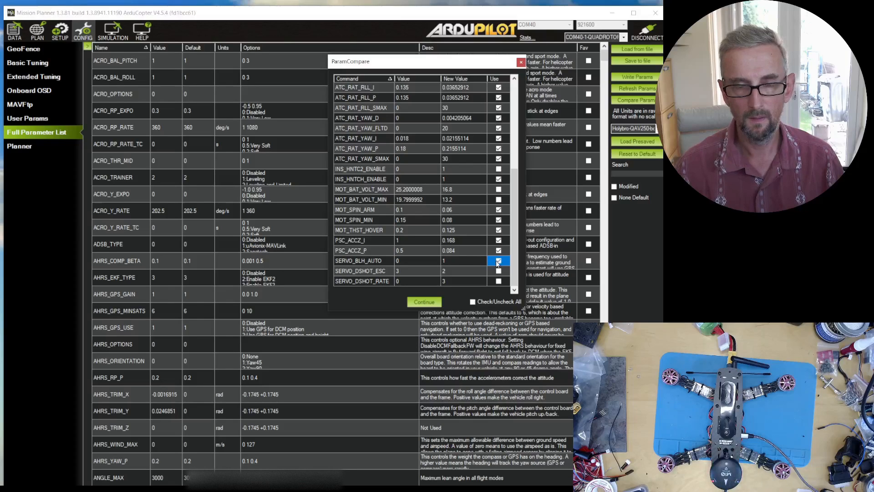
click(390, 272)
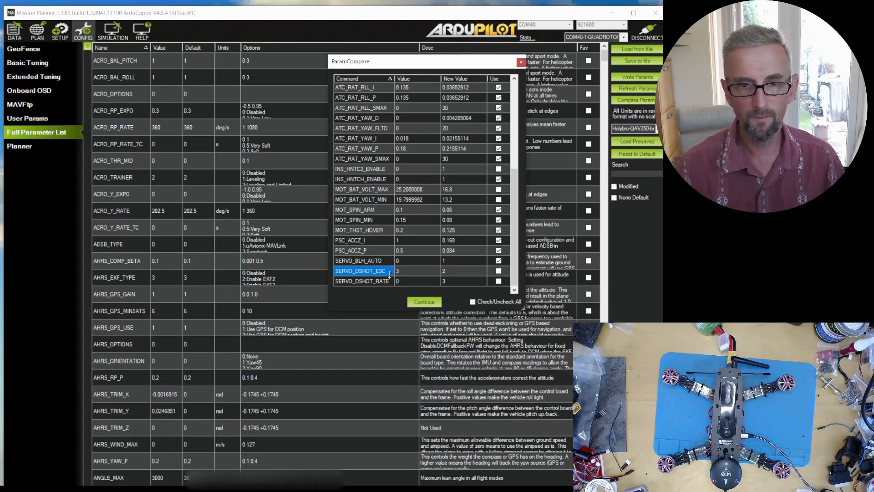
click(499, 281)
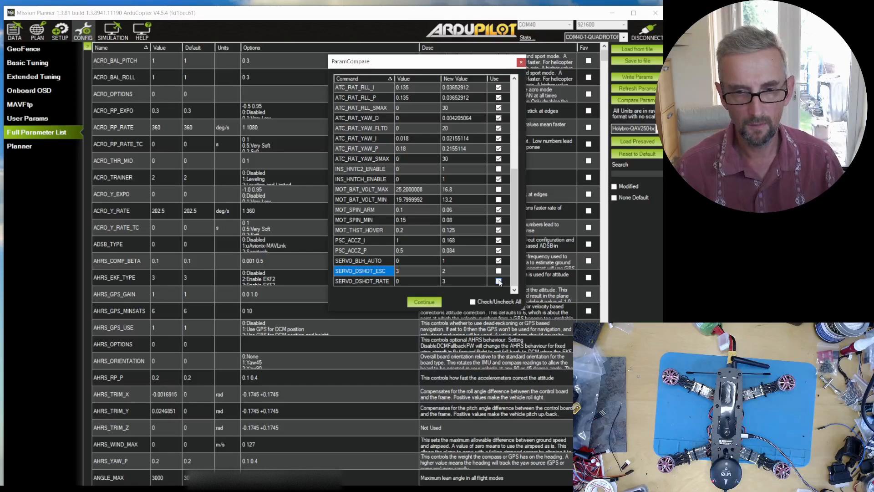
click(499, 281)
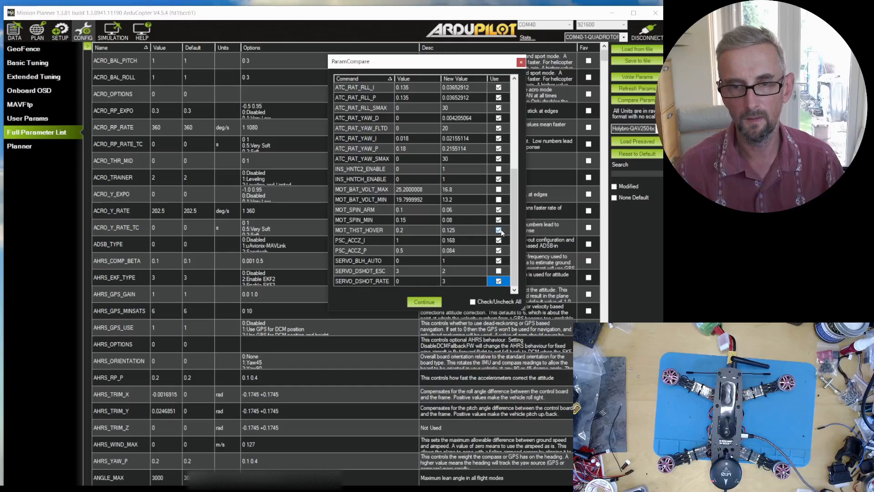
Step: Check the selection from the start of the list and load the marked parameters, accepting all out-of-range values
scroll(503, 250, up, 6)
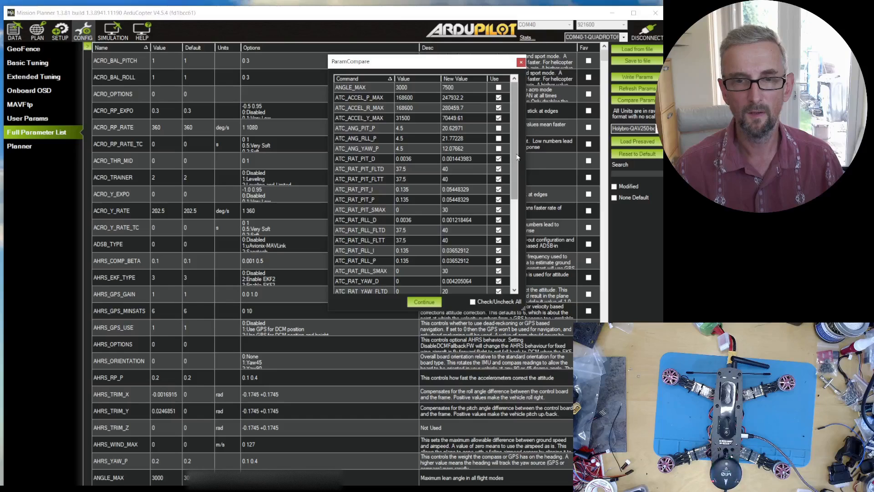
drag(514, 157, 508, 102)
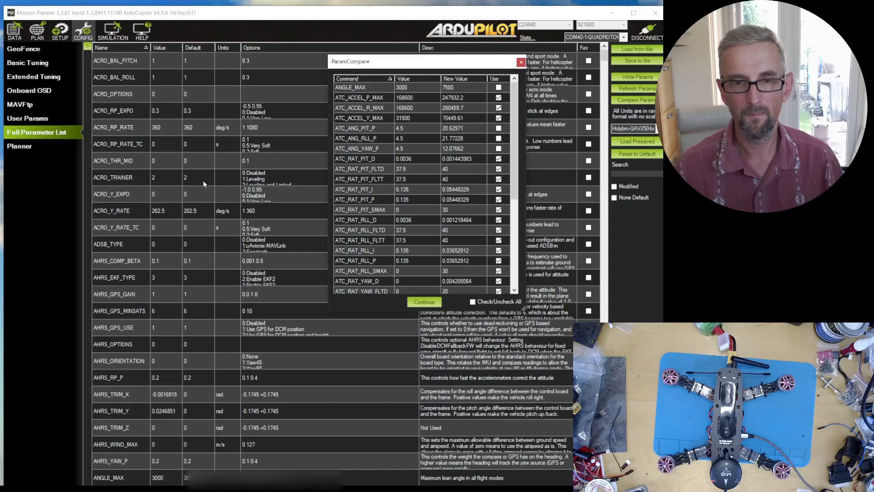
click(421, 303)
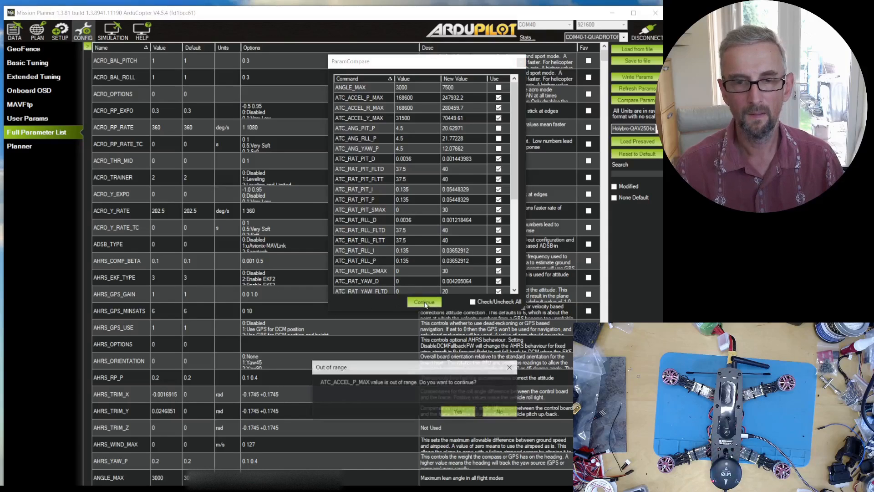
click(456, 412)
click(455, 412)
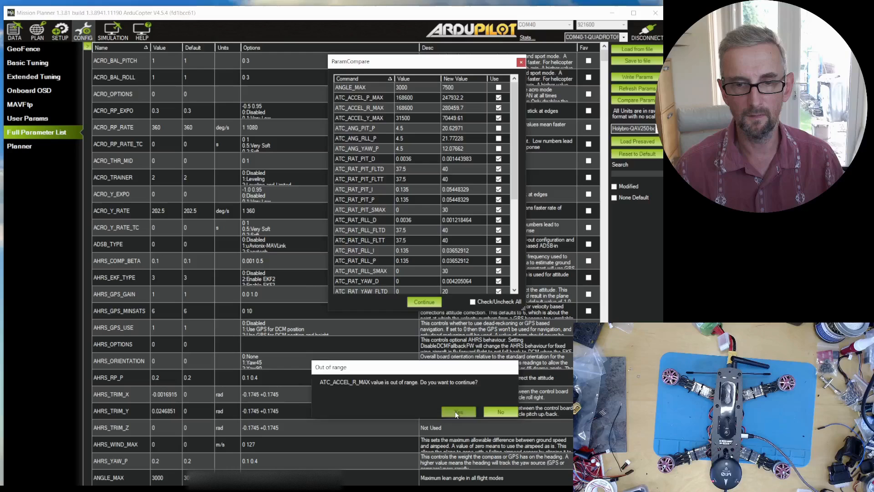
click(455, 411)
click(455, 410)
click(455, 410)
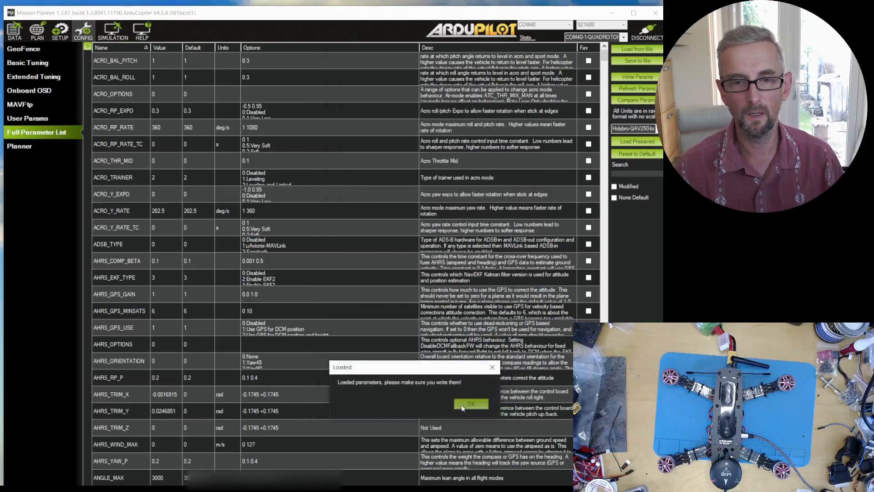
click(461, 404)
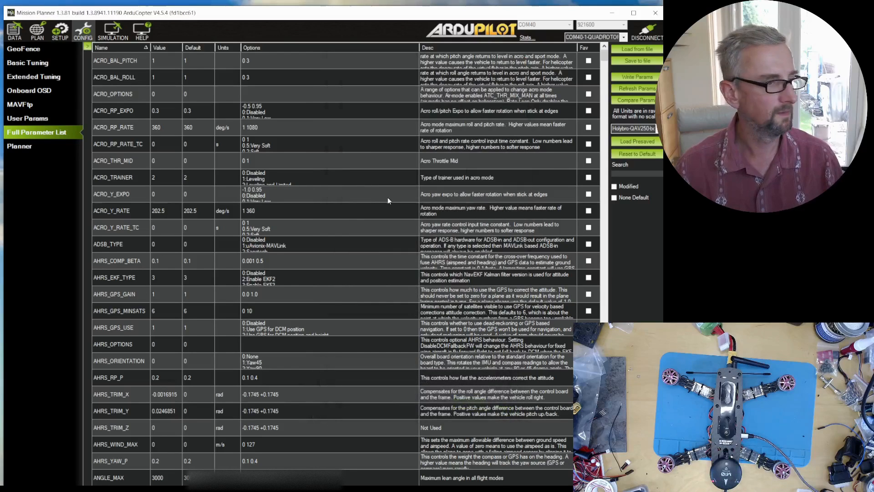
Step: Write the loaded parameters to the flight controller and acknowledge the save and reboot notices
click(641, 79)
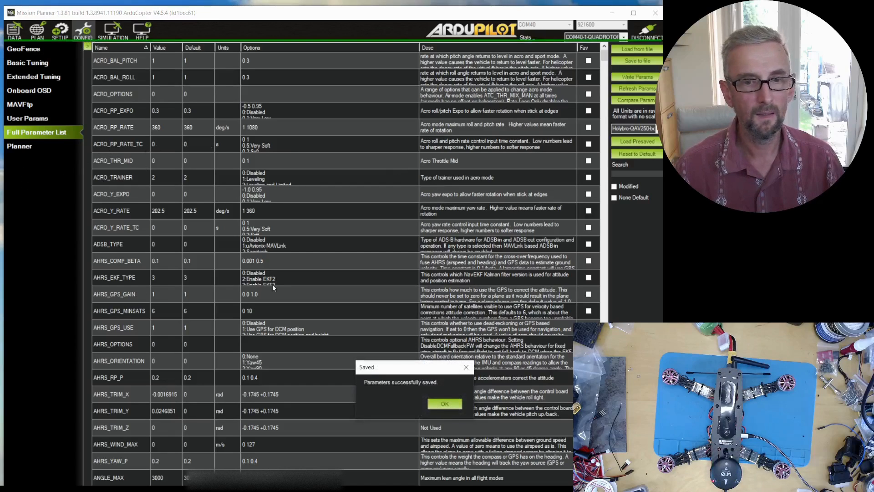
click(445, 404)
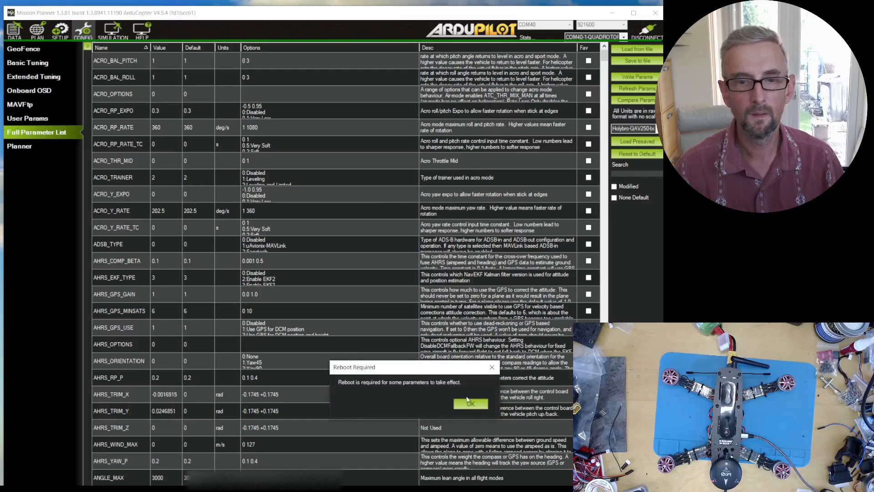
click(472, 404)
click(520, 400)
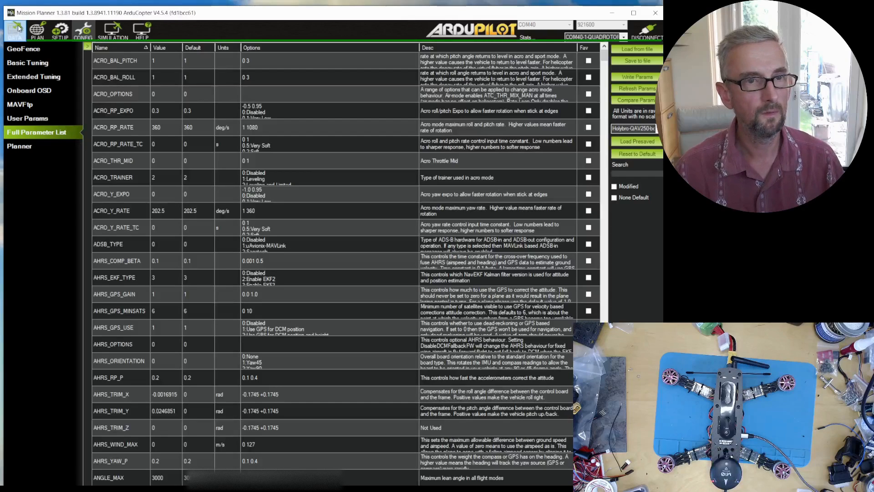
Step: Reconnect to the flight controller on COM40 at 921600 baud from the flight data view and reopen the full parameter list
click(14, 30)
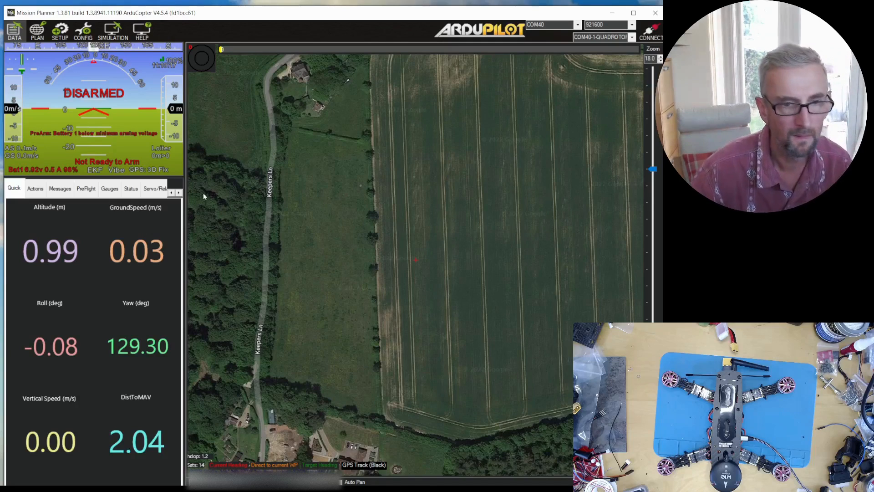
click(651, 31)
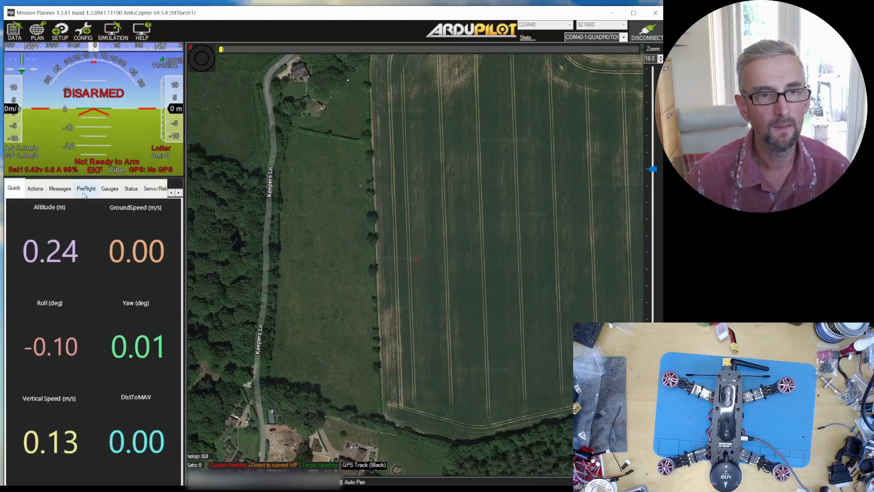
click(84, 31)
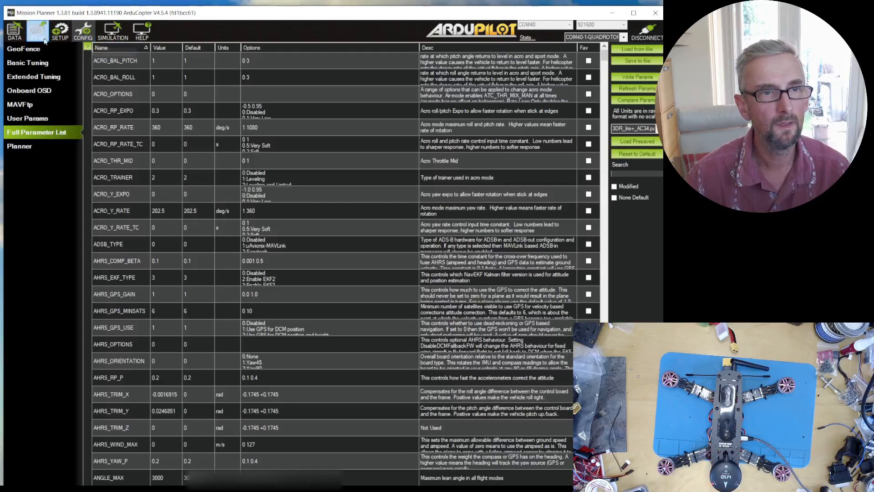
Step: Set the harmonic notch filter mode to 3 in the extended tuning settings and write it, accepting the large value change
click(42, 78)
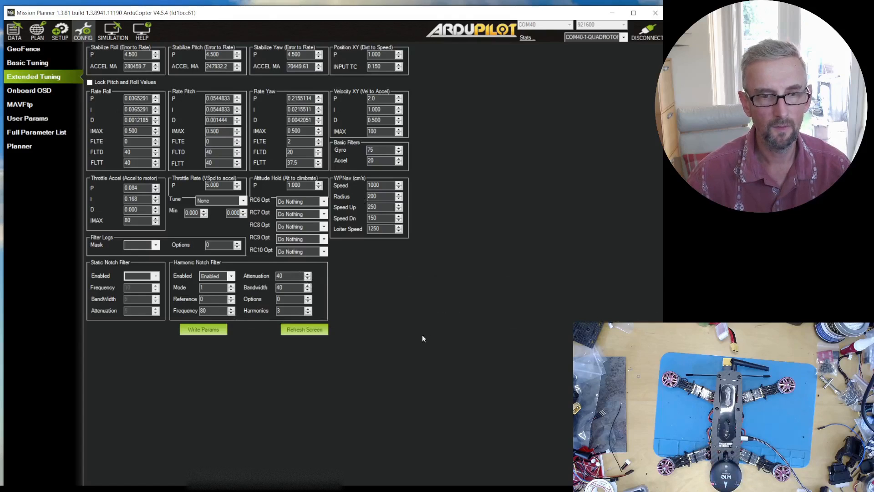
click(218, 286)
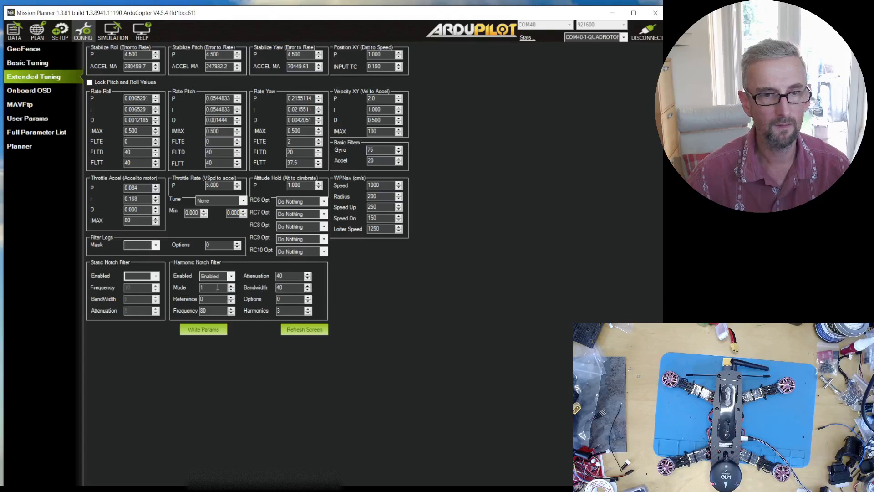
double_click(217, 287)
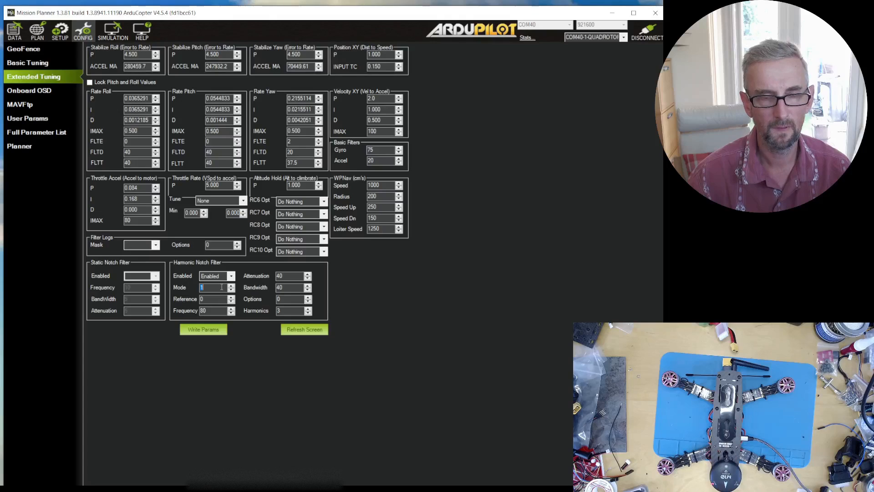
key(Return)
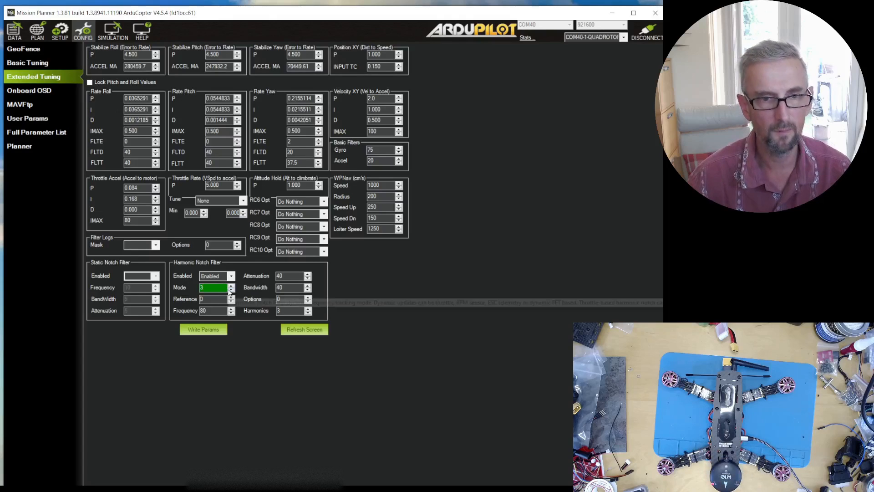
click(207, 329)
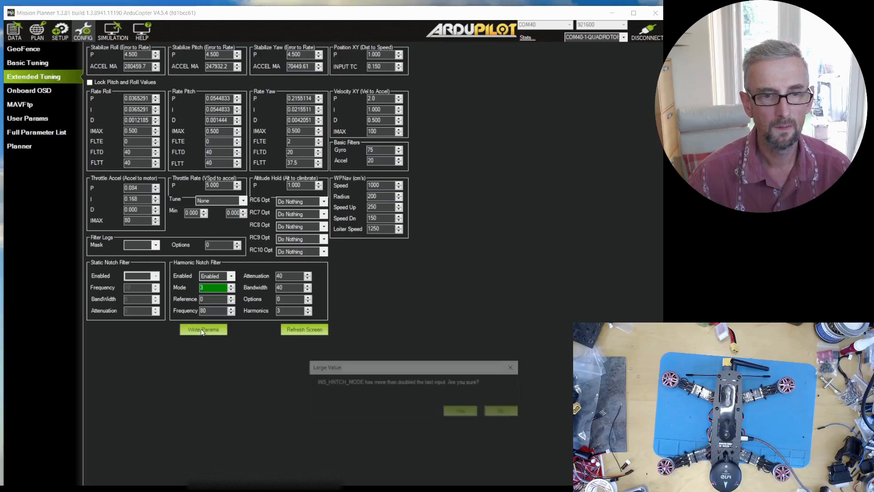
click(462, 412)
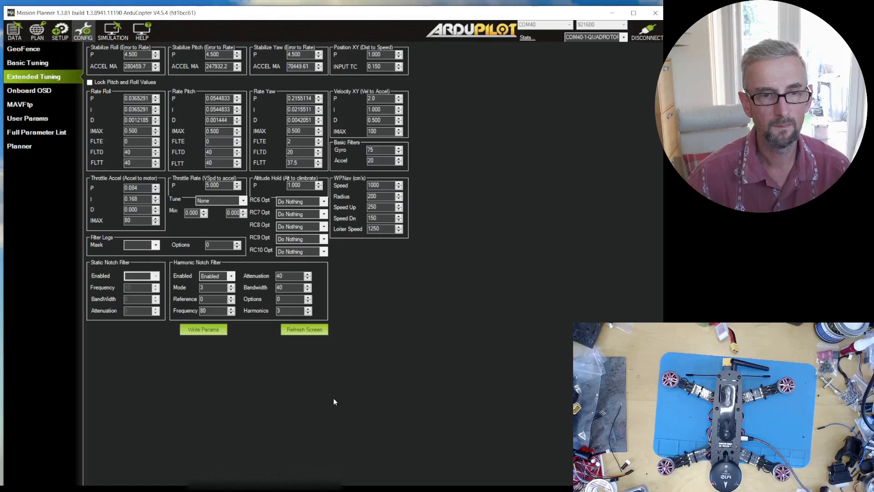
Step: Set the harmonic notch filter reference to 1 and write it to the flight controller, accepting the large value change
double_click(219, 300)
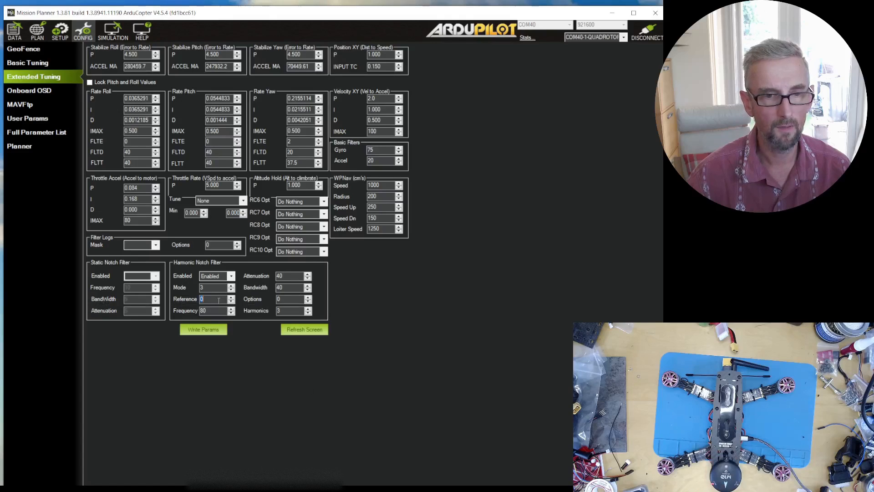
text(1)
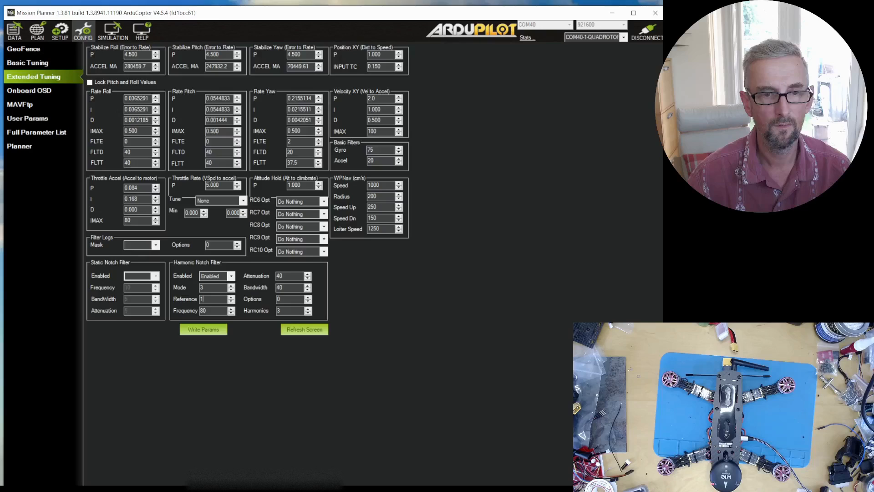
key(Return)
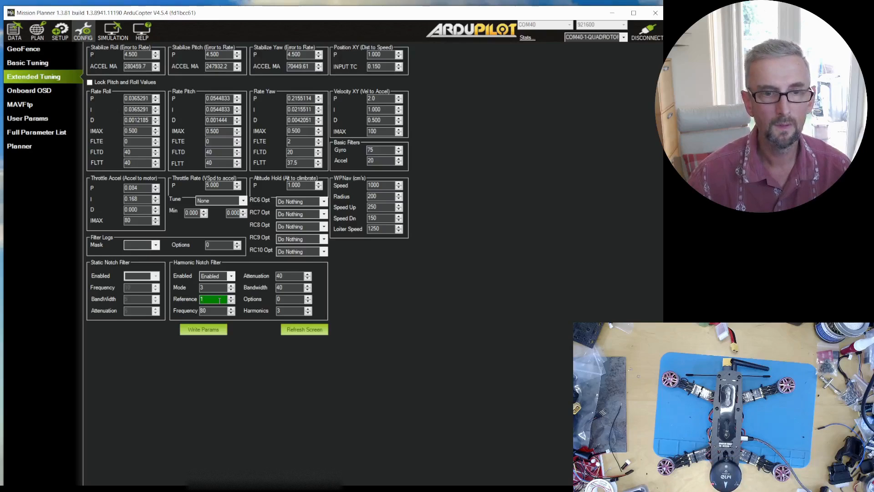
click(204, 333)
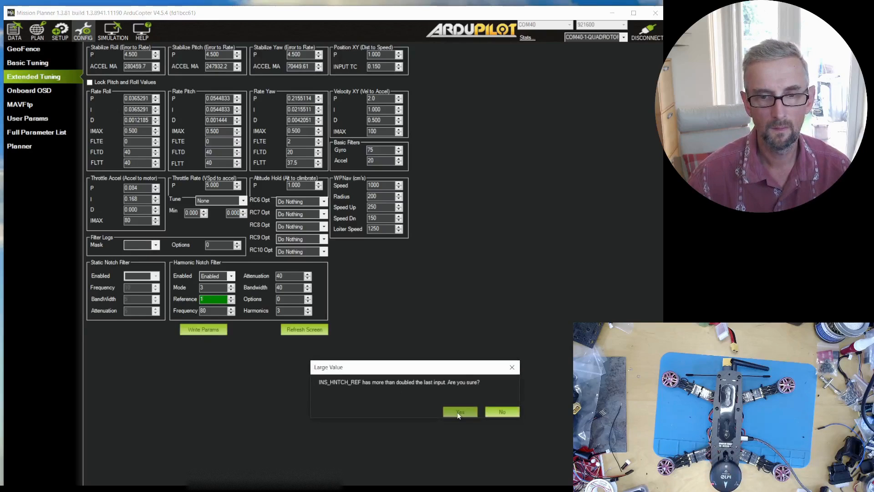
click(459, 412)
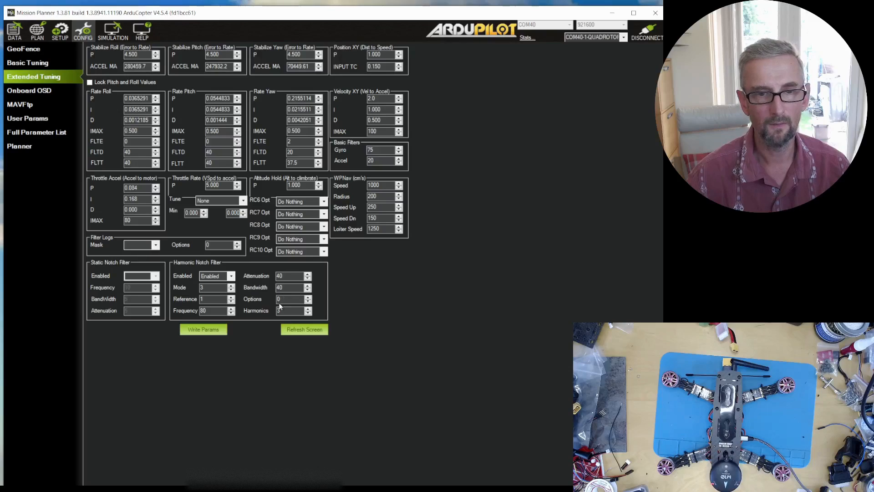
Step: Set the roll rate P gain to 0.024352 and copy the same value to the roll rate I gain
mouse_move(314, 307)
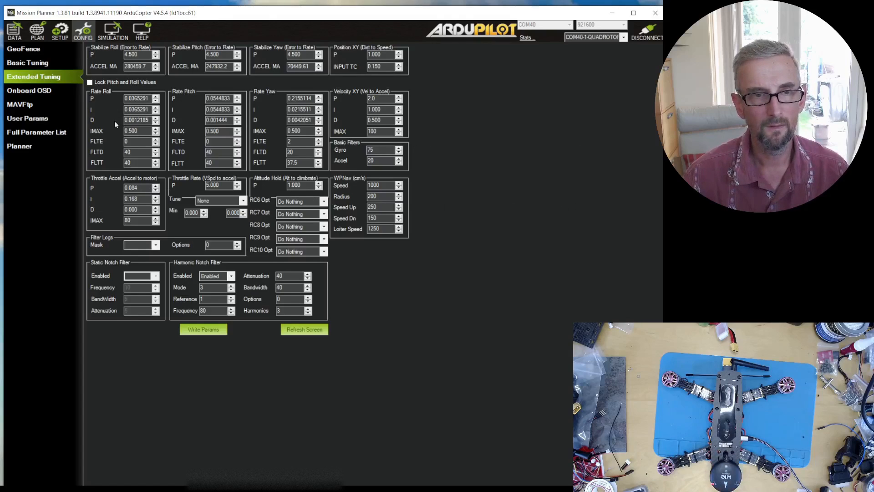
mouse_move(130, 98)
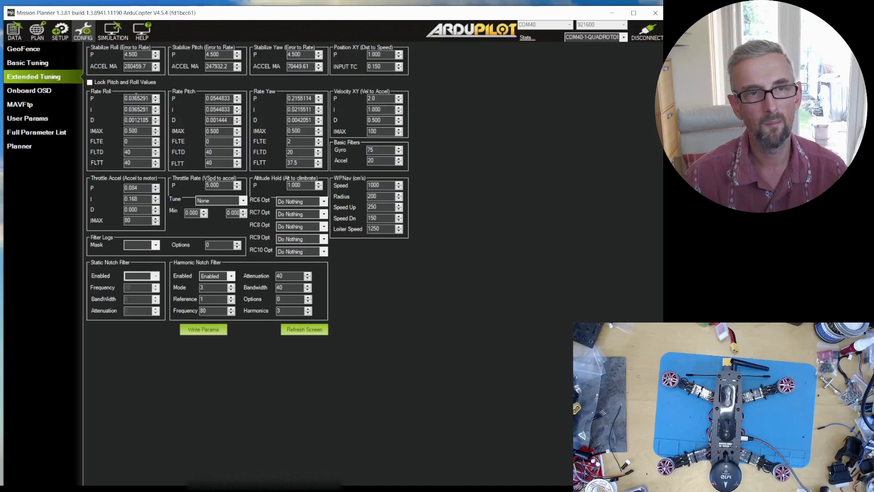
mouse_move(150, 120)
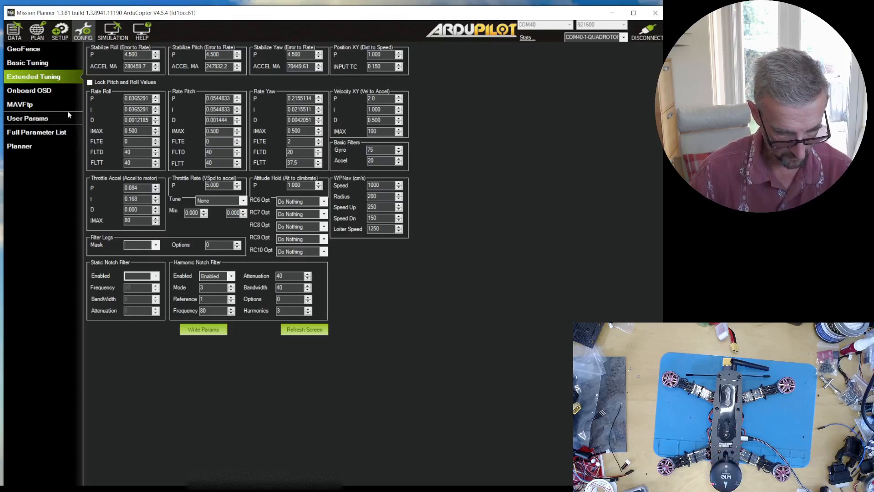
double_click(146, 98)
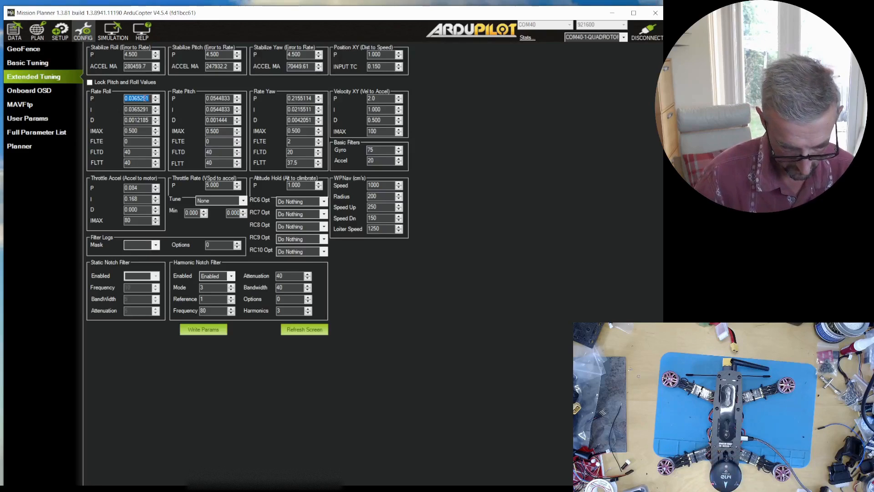
text(0.02)
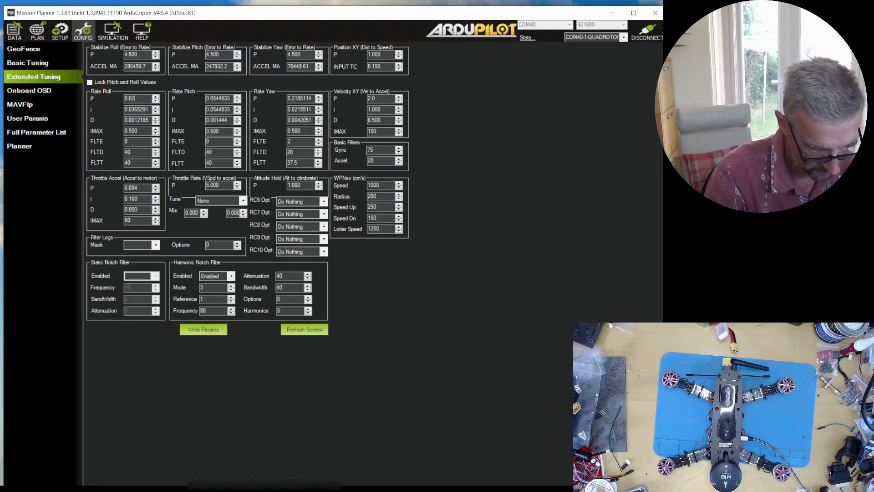
text(435)
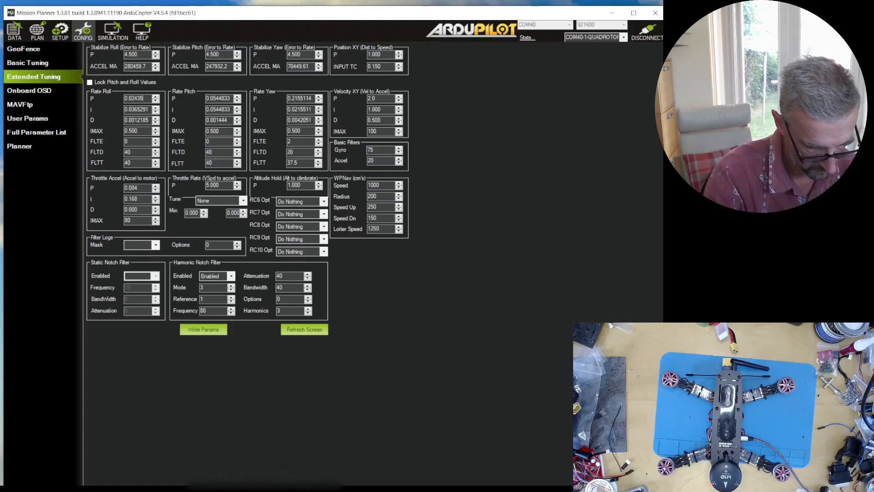
text(2)
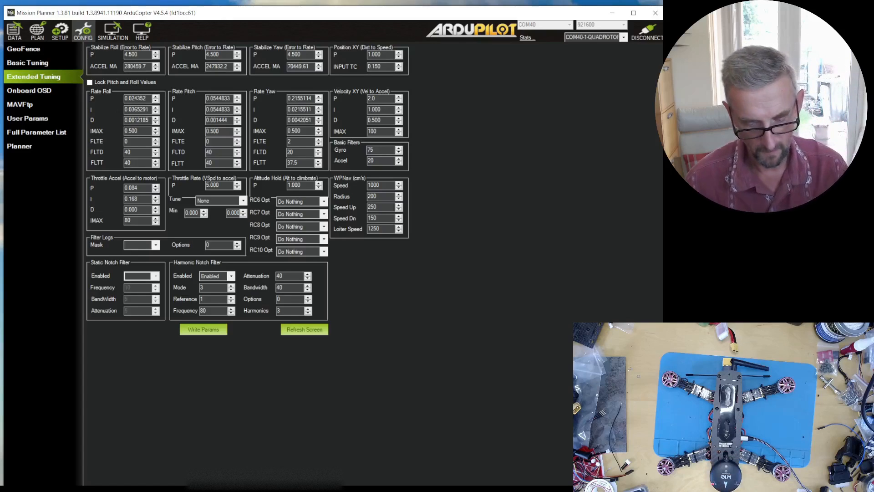
double_click(145, 99)
key(ctrl+c)
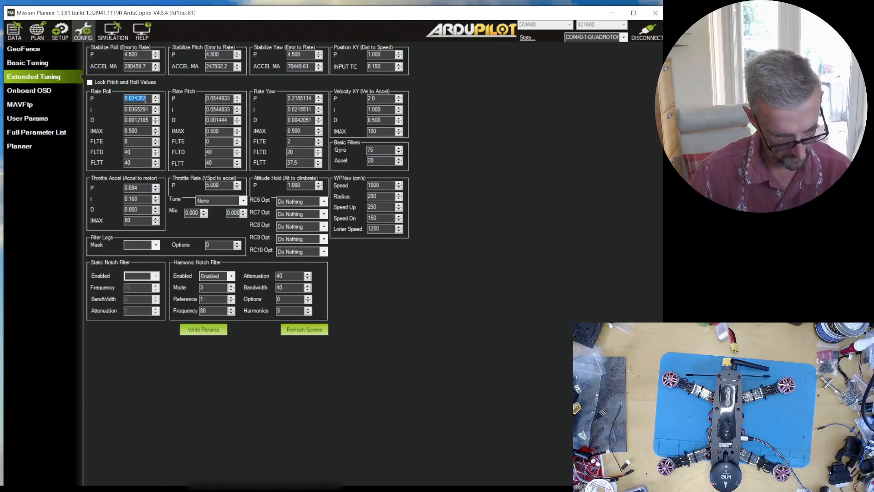
double_click(144, 109)
key(ctrl+v)
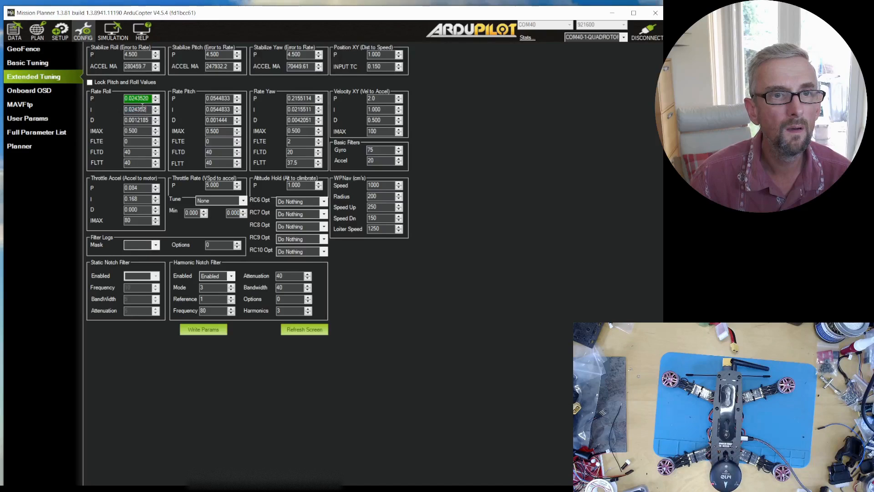
key(Tab)
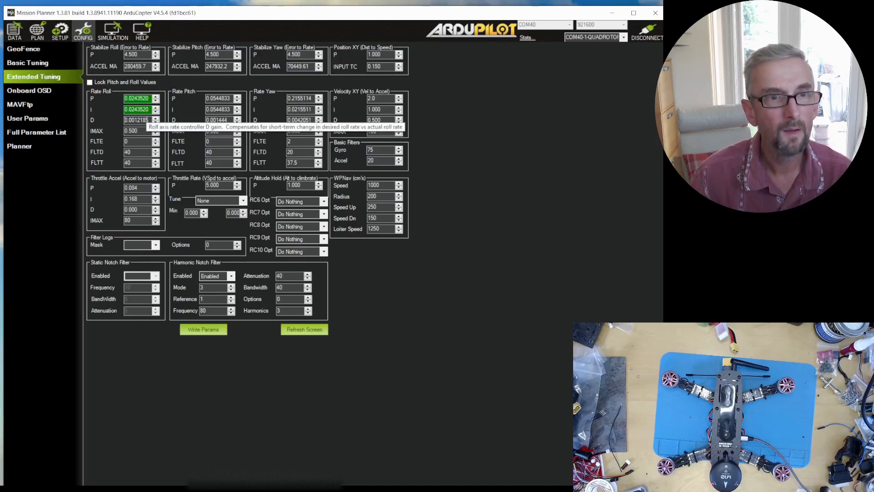
Step: Set the roll rate D gain to 0.0008123 and write the changed roll gains to the flight controller
double_click(144, 120)
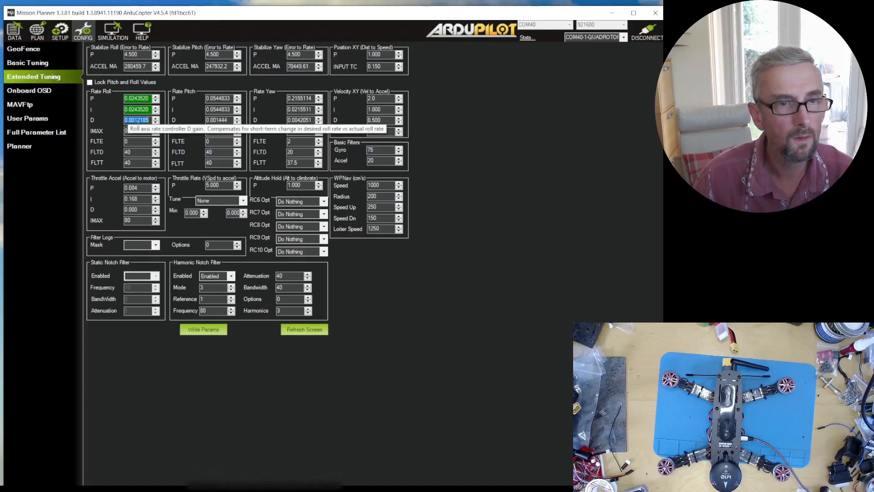
text(0.0)
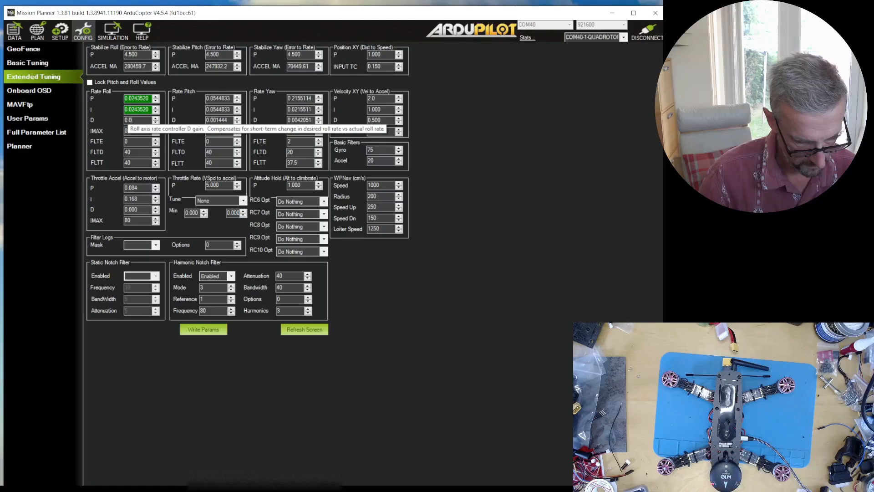
text(008)
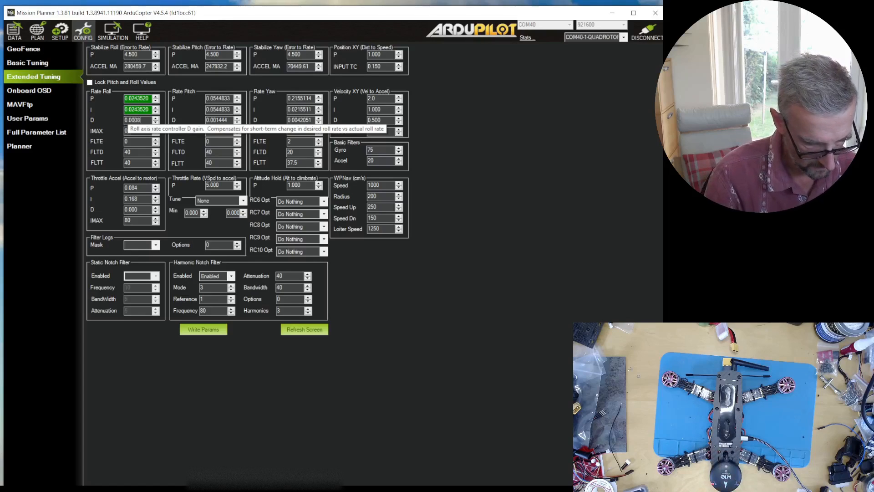
text(123)
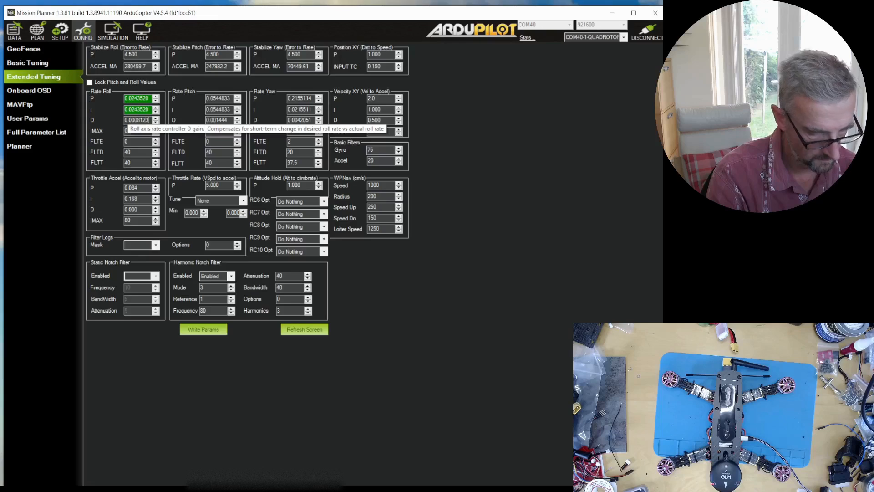
key(Return)
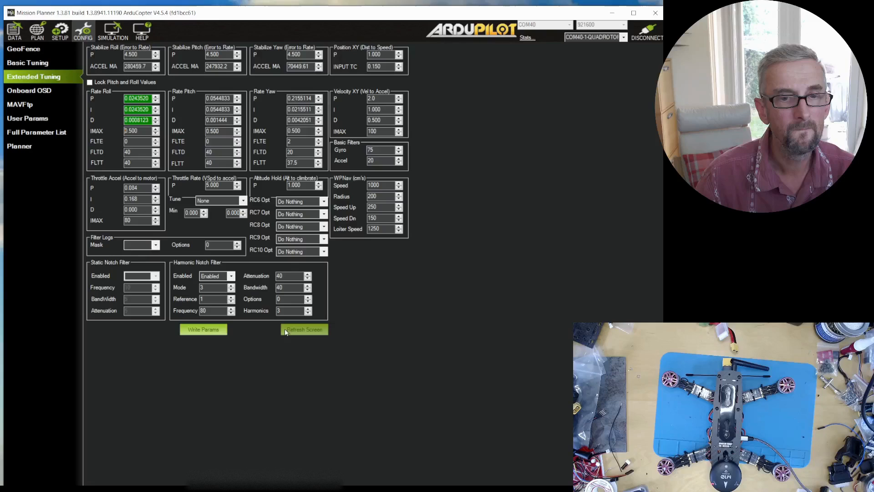
click(221, 334)
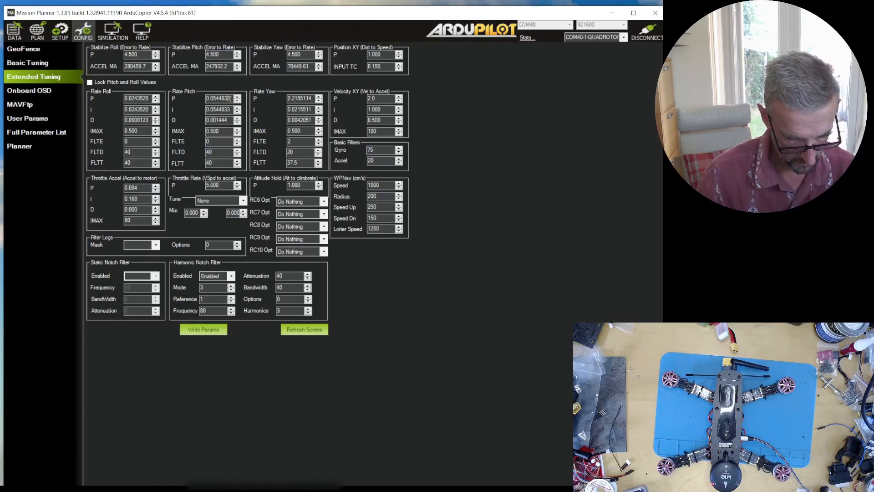
Step: Set the pitch rate P gain to 0.036322 and copy the same value to the pitch rate I gain
double_click(232, 99)
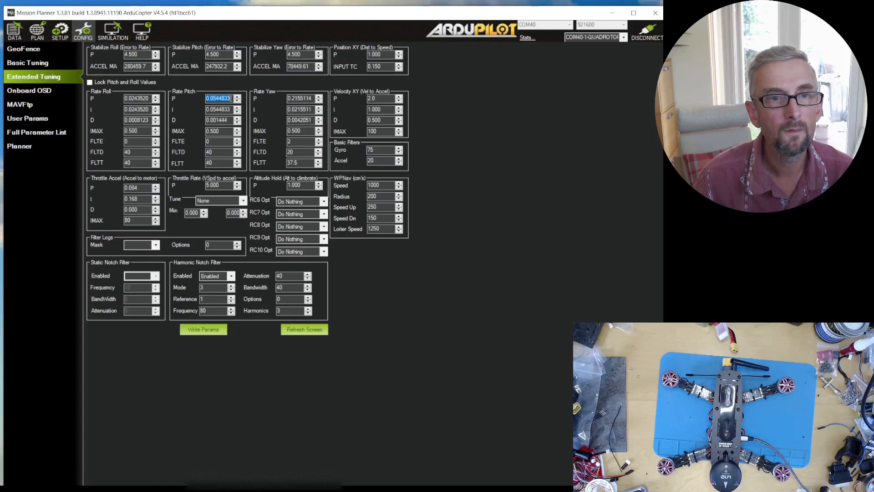
text(0.)
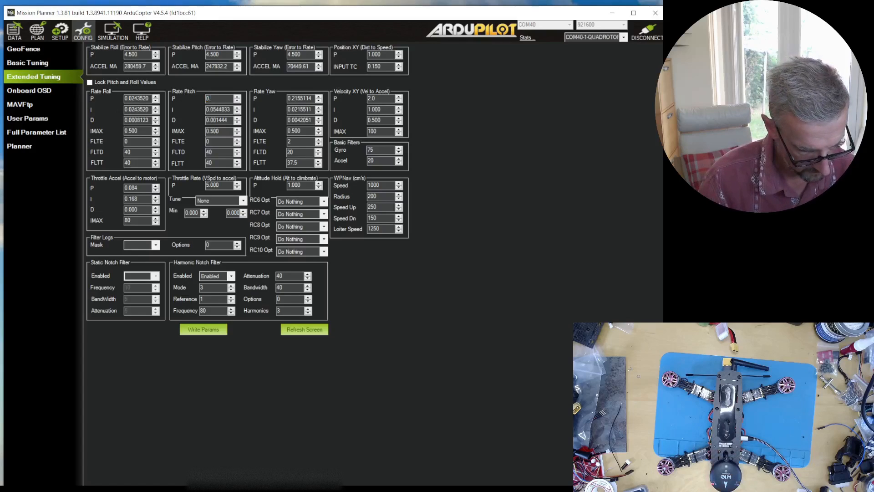
text(03)
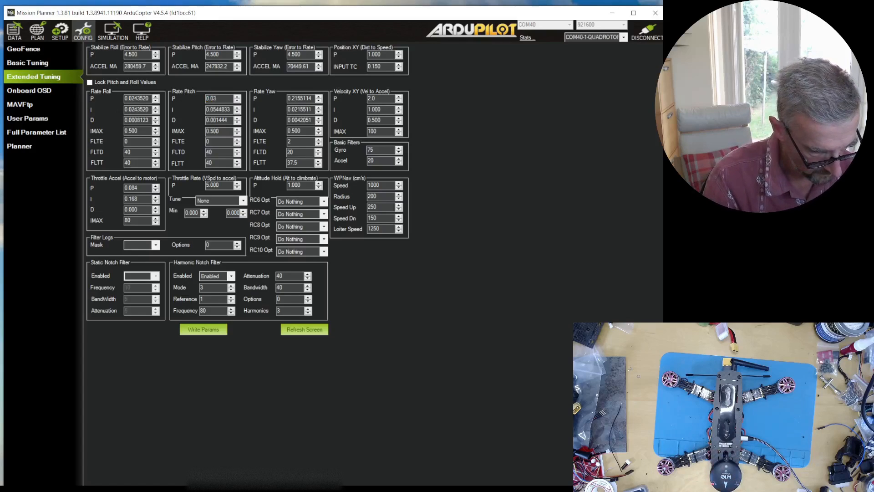
text(6322)
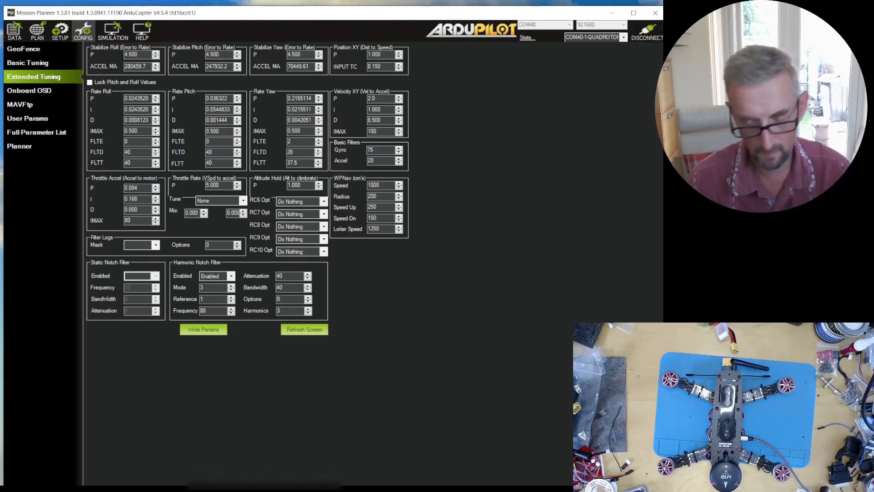
double_click(221, 98)
key(ctrl+c)
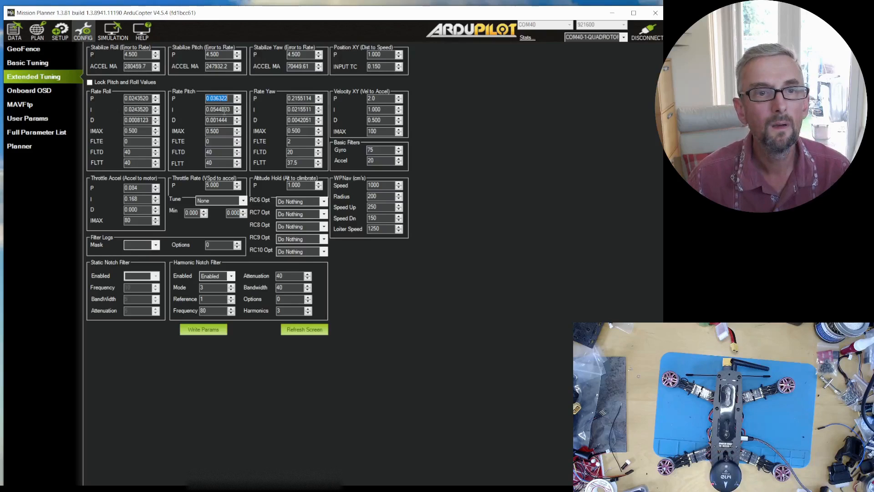
double_click(222, 109)
key(ctrl+v)
Step: Set the pitch rate D gain to 0.00096266 and write the changed pitch gains to the flight controller
double_click(228, 120)
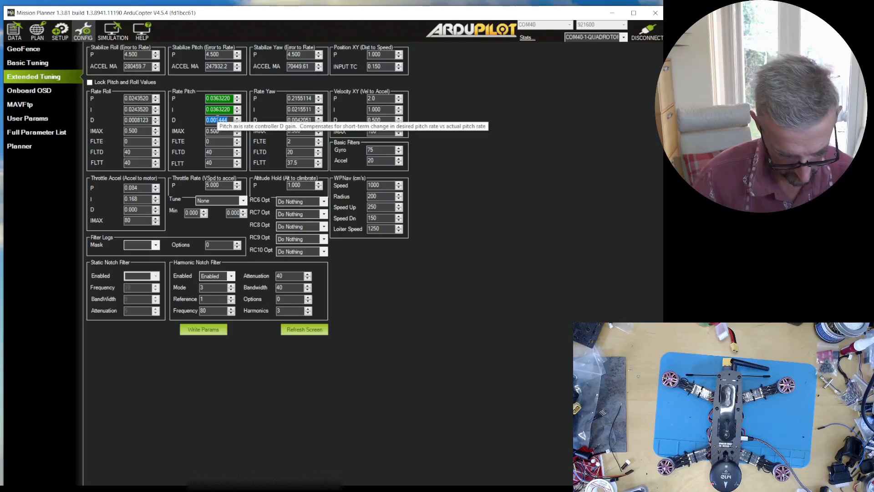
text(0.000)
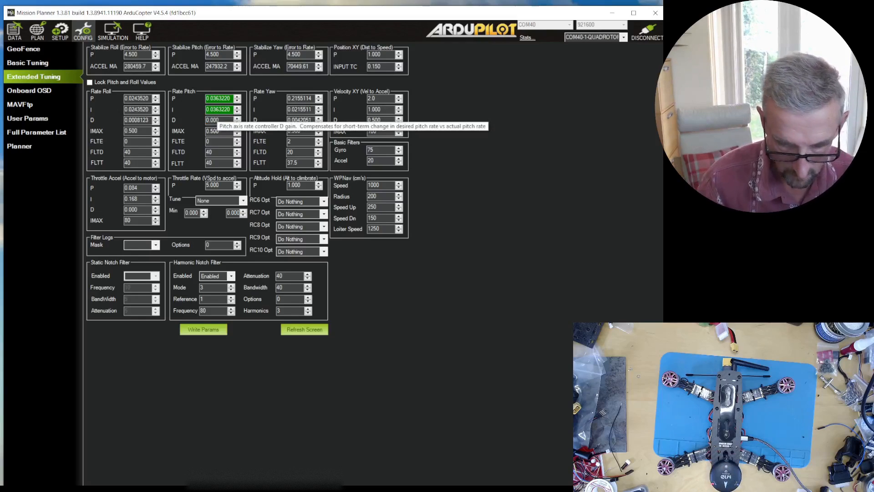
text(9626)
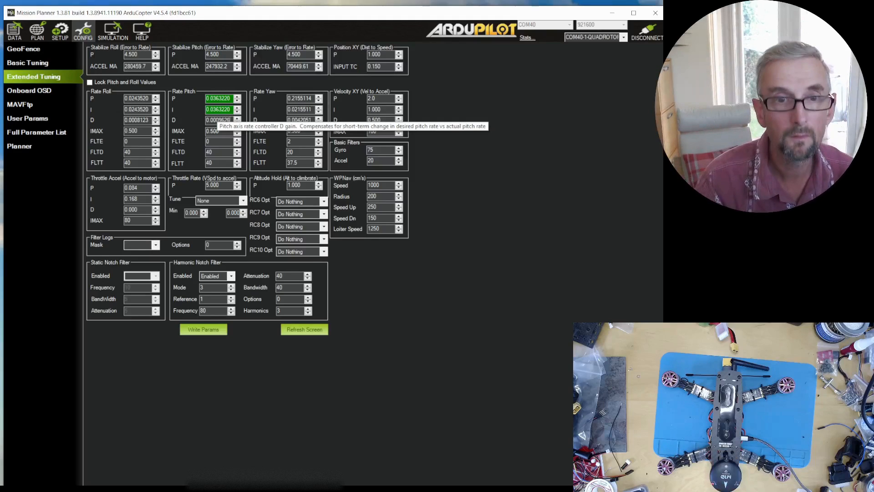
text(6)
click(220, 329)
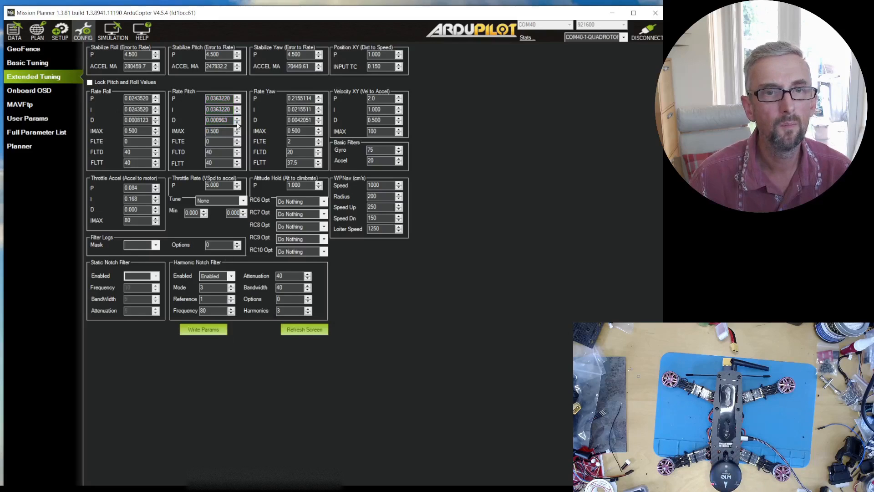
Step: Set the yaw rate P gain to 0.1 and the yaw rate I gain to 0.01
mouse_move(318, 100)
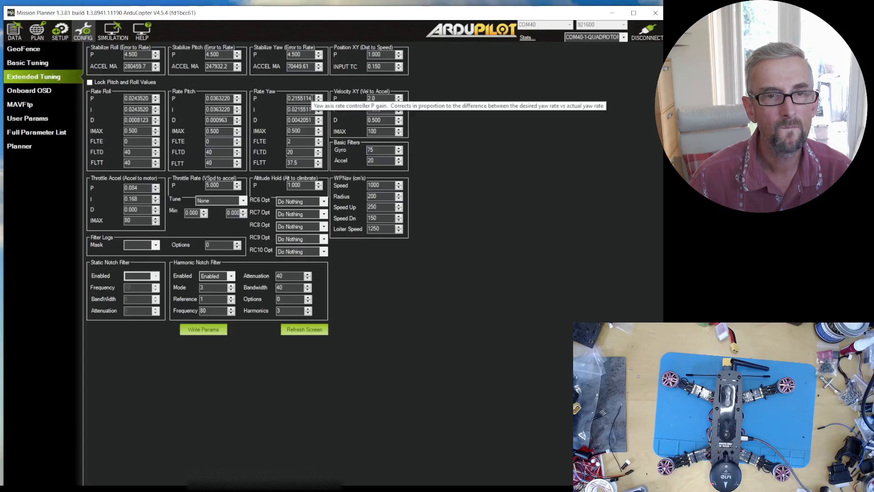
mouse_move(310, 120)
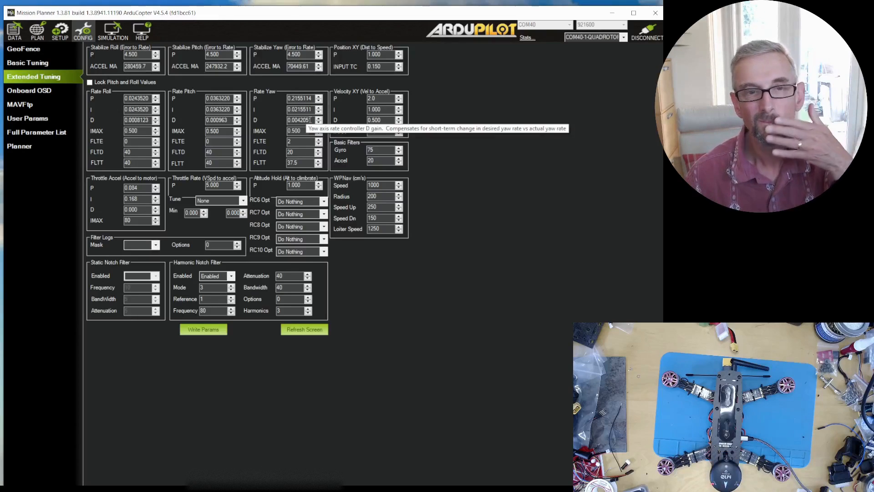
mouse_move(298, 153)
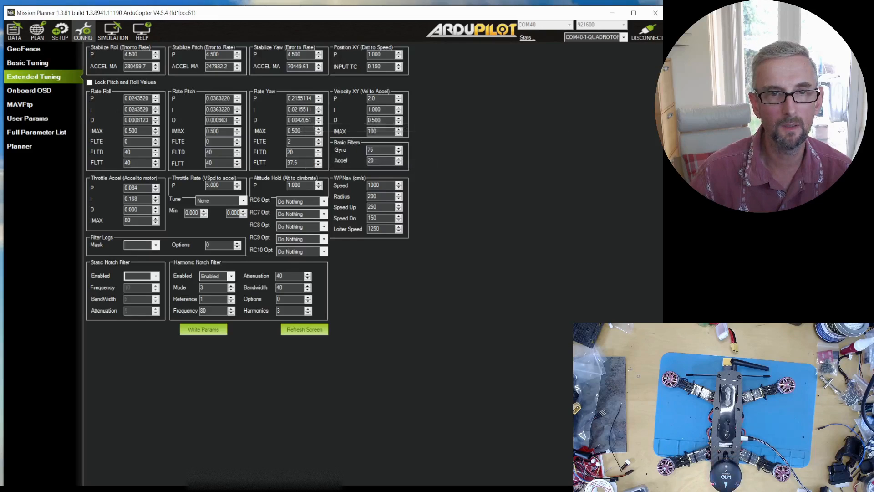
double_click(303, 98)
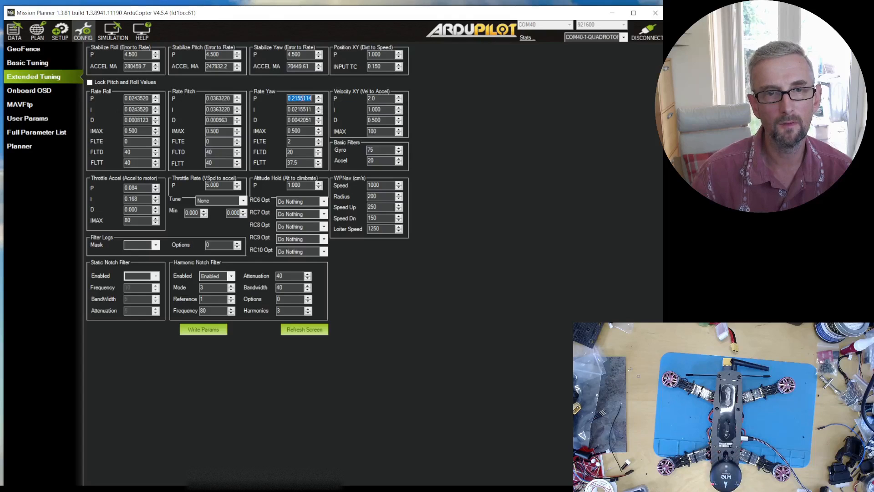
mouse_move(317, 99)
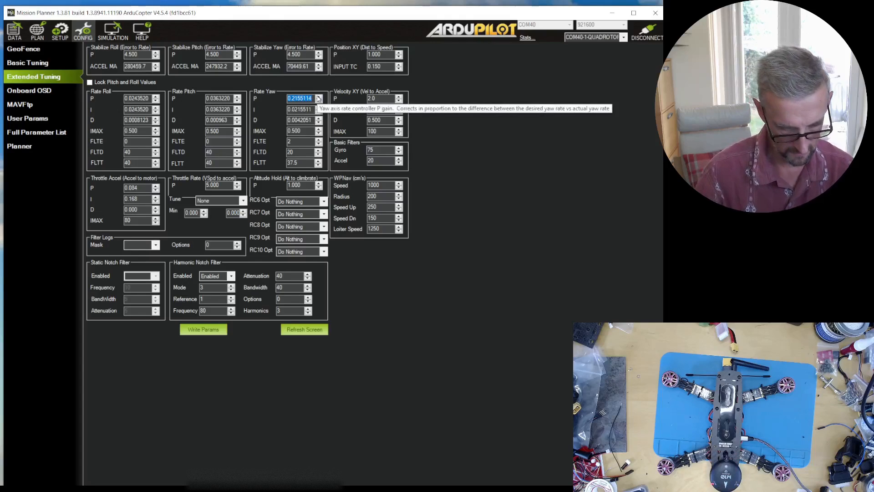
text(0.1)
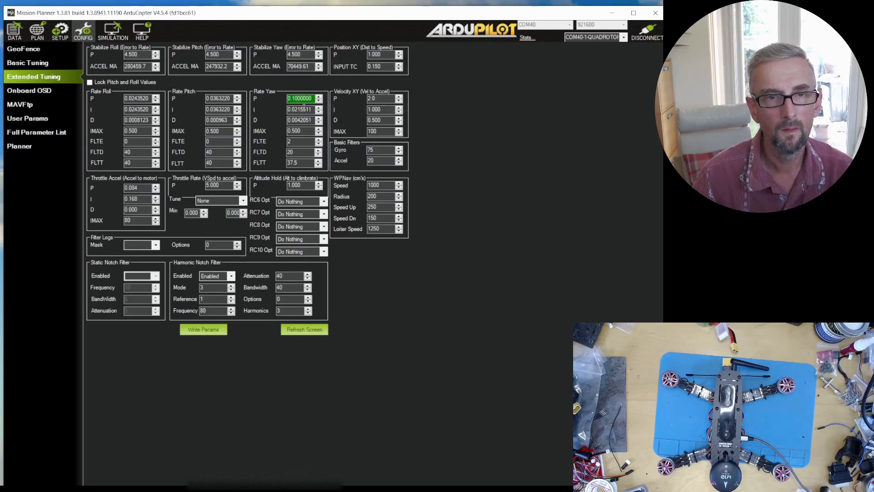
key(Tab)
text(0.01)
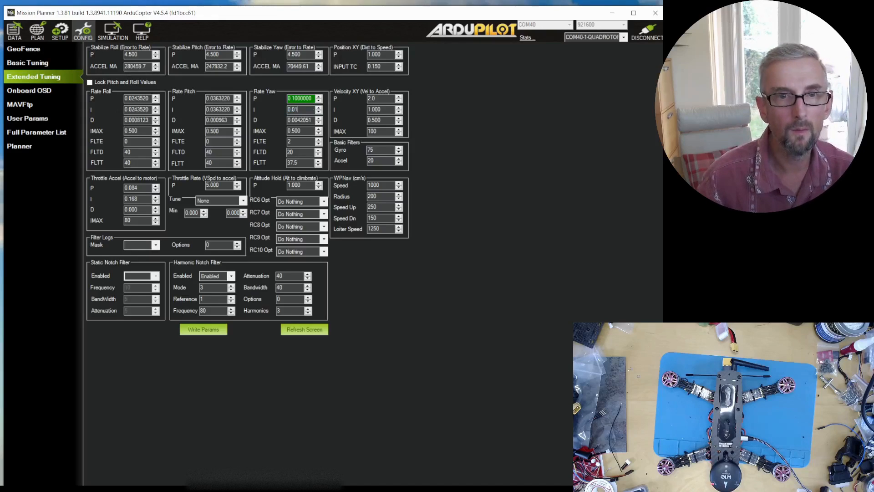
key(Return)
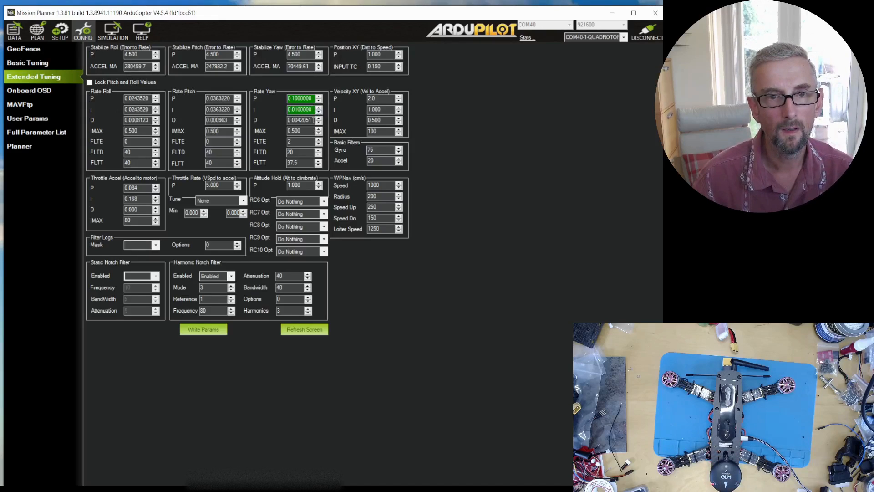
Step: Set the yaw rate D gain to 0 and write the changed yaw gains to the flight controller
key(Tab)
text(0)
key(Return)
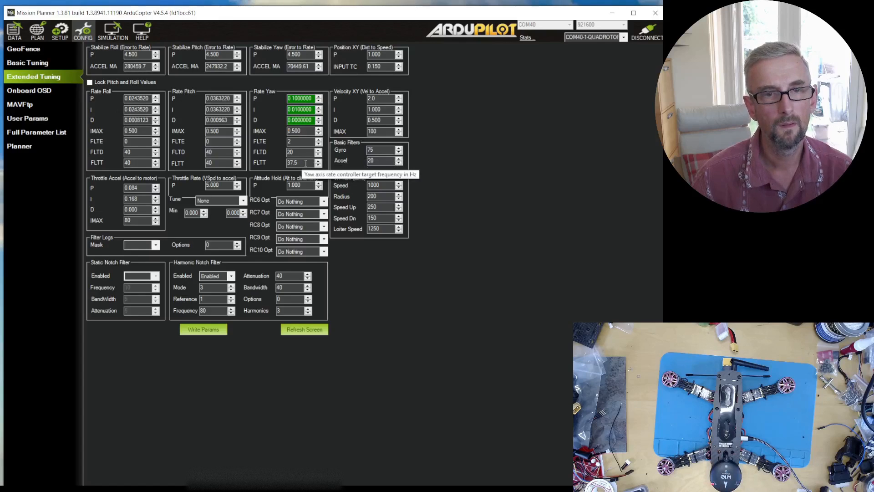
click(201, 329)
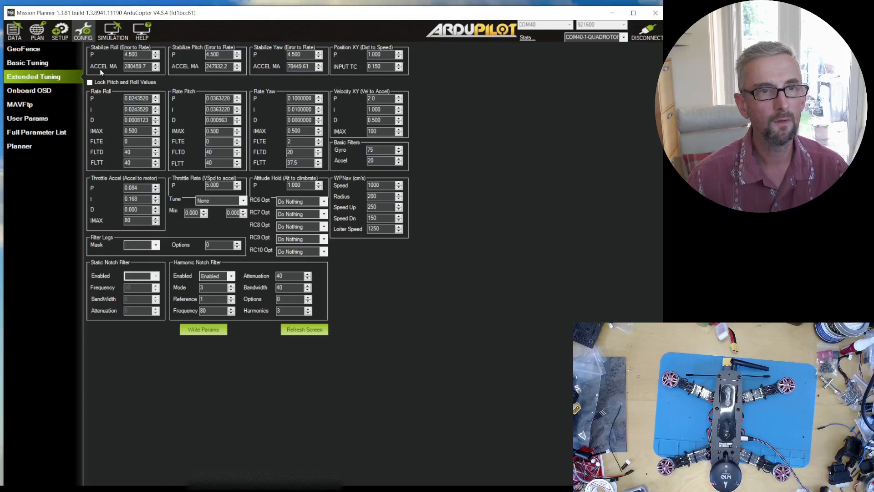
Step: Reload the configuration page and search the full parameter list for mot_th to check the motor thrust parameters
click(83, 31)
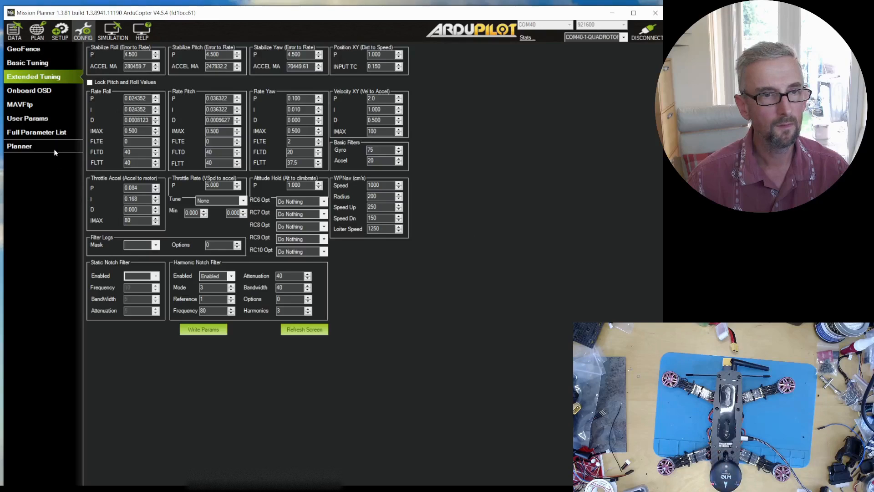
click(54, 132)
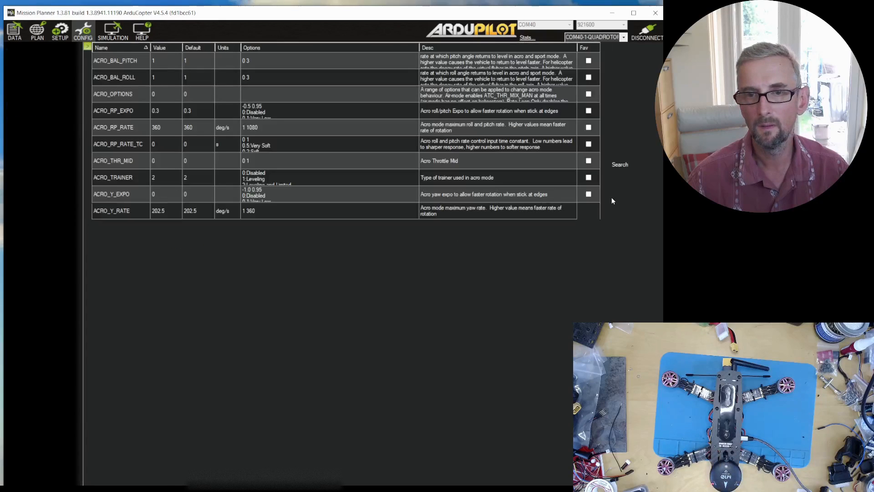
text(mot_th)
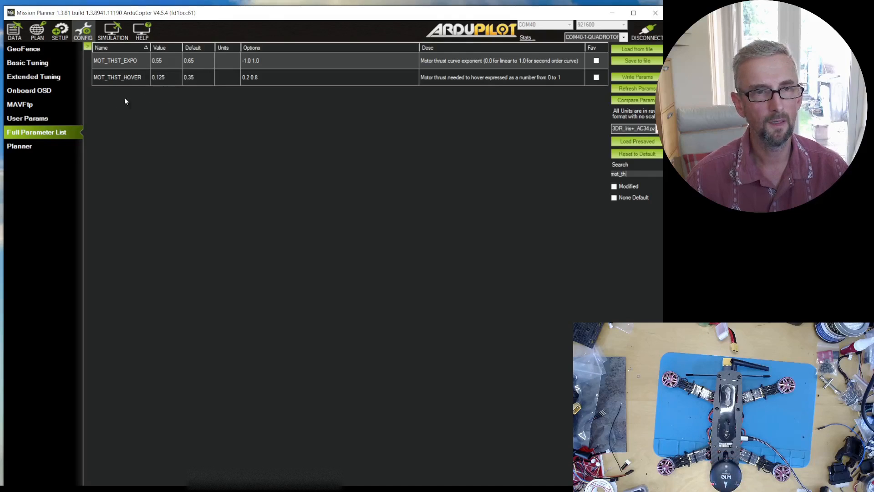
Step: Show the flight data messages and read back through the flight controller's startup log
click(19, 29)
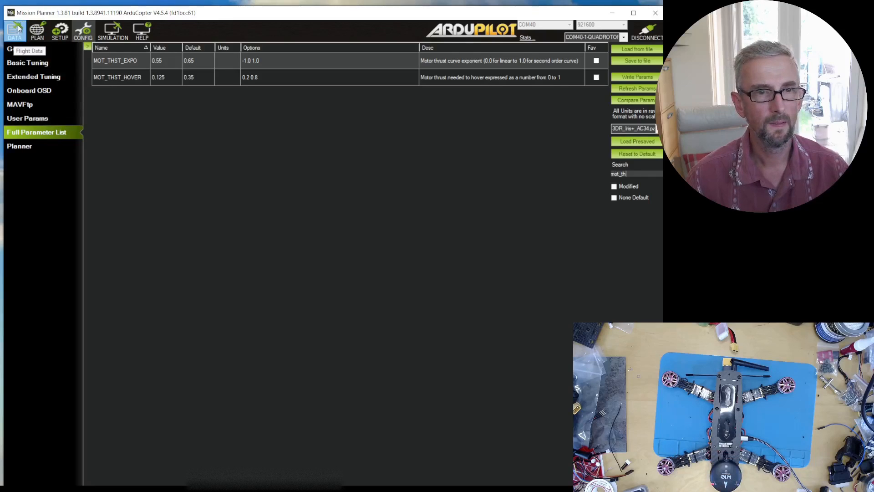
click(58, 192)
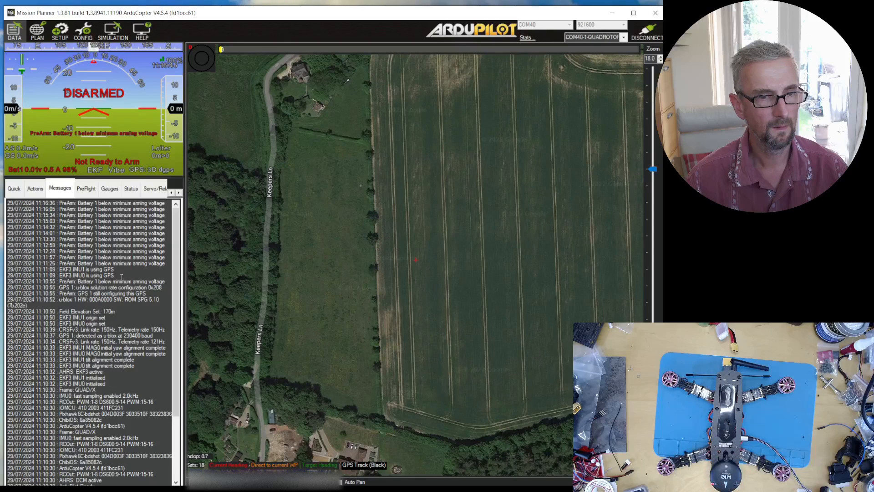
scroll(122, 276, down, 5)
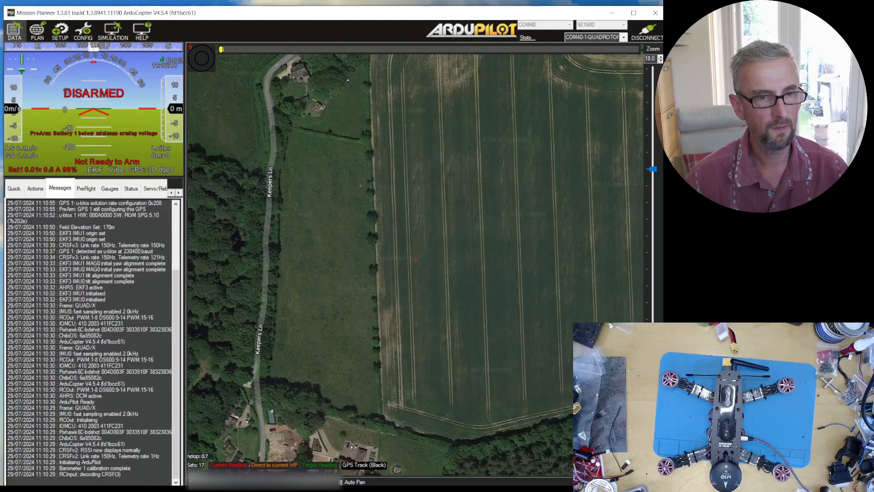